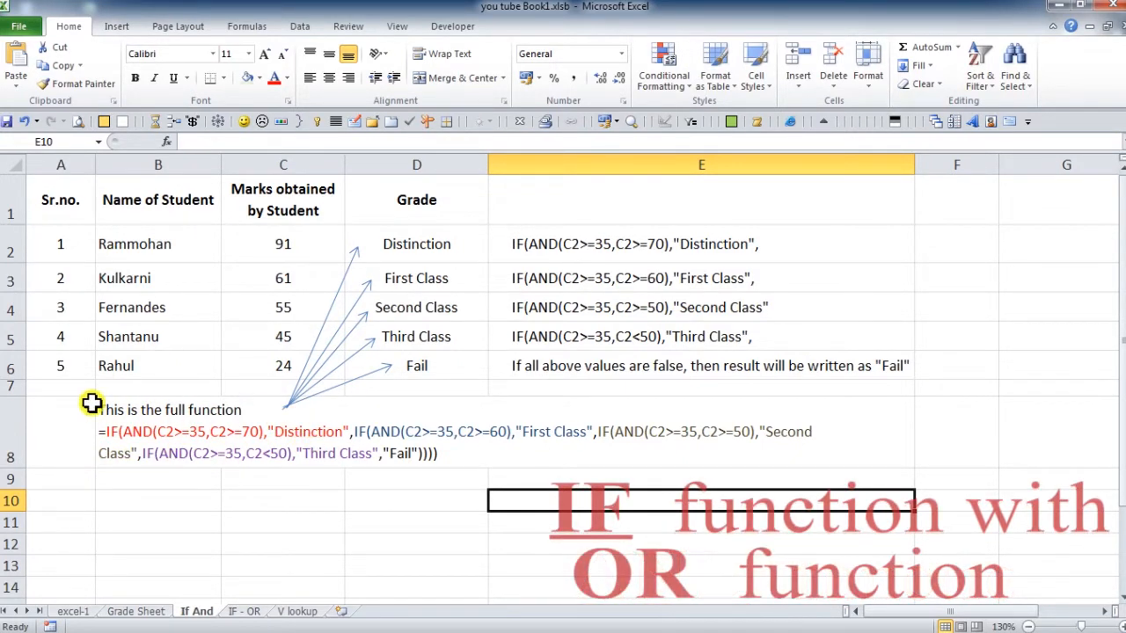
- View the IF - OR and V lookup sheets and switch to the Apr 2019 to Mar 2020 workbook
click(248, 611)
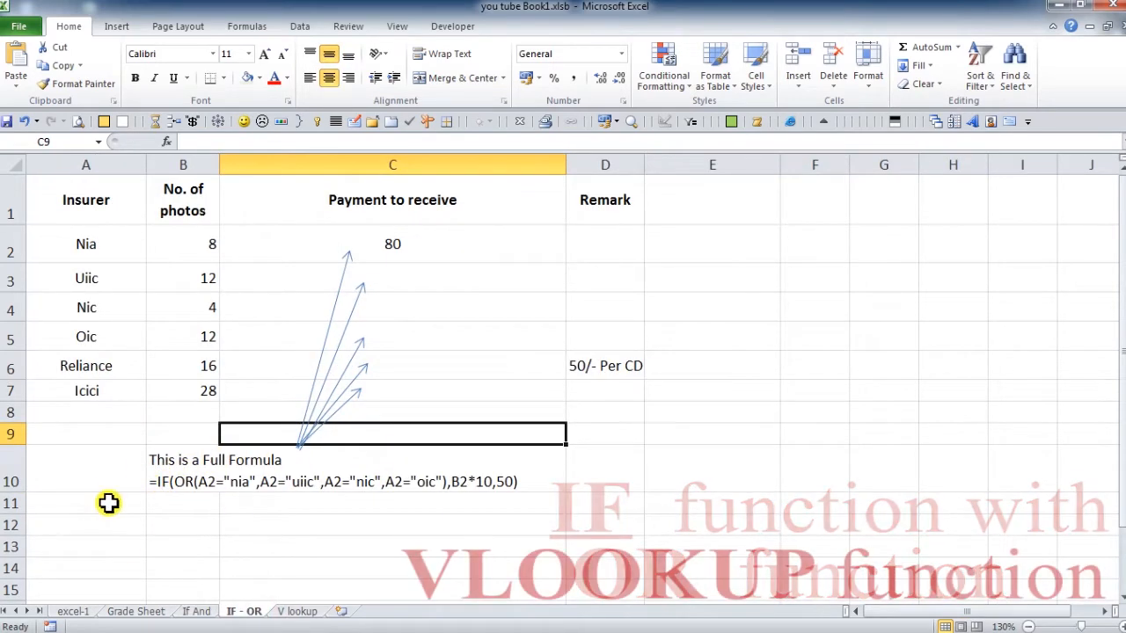
click(279, 611)
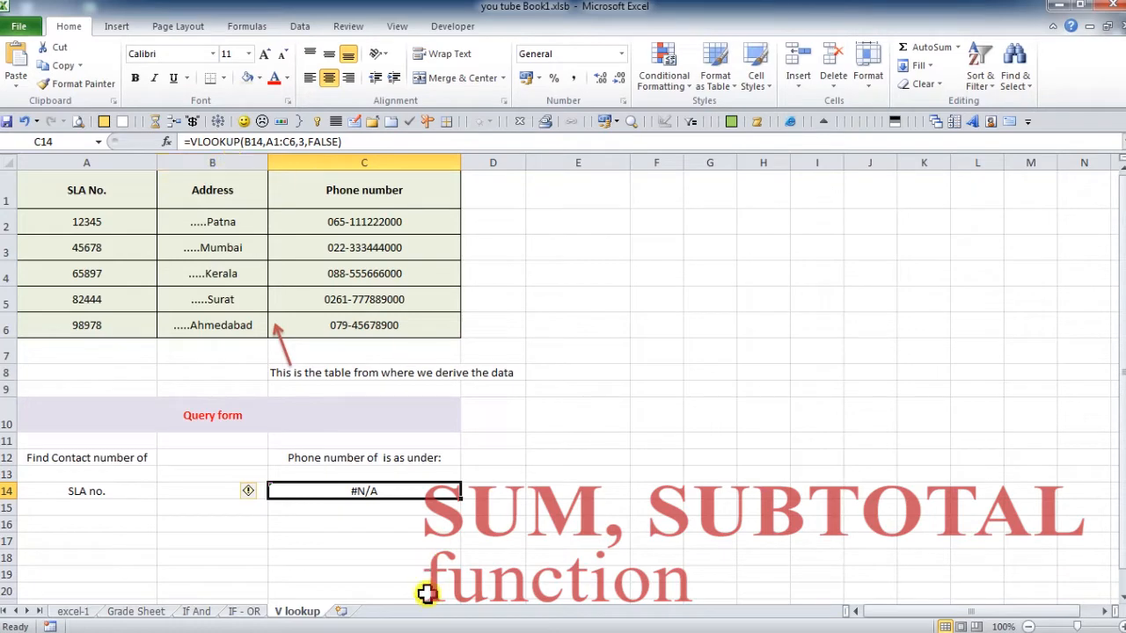
click(608, 625)
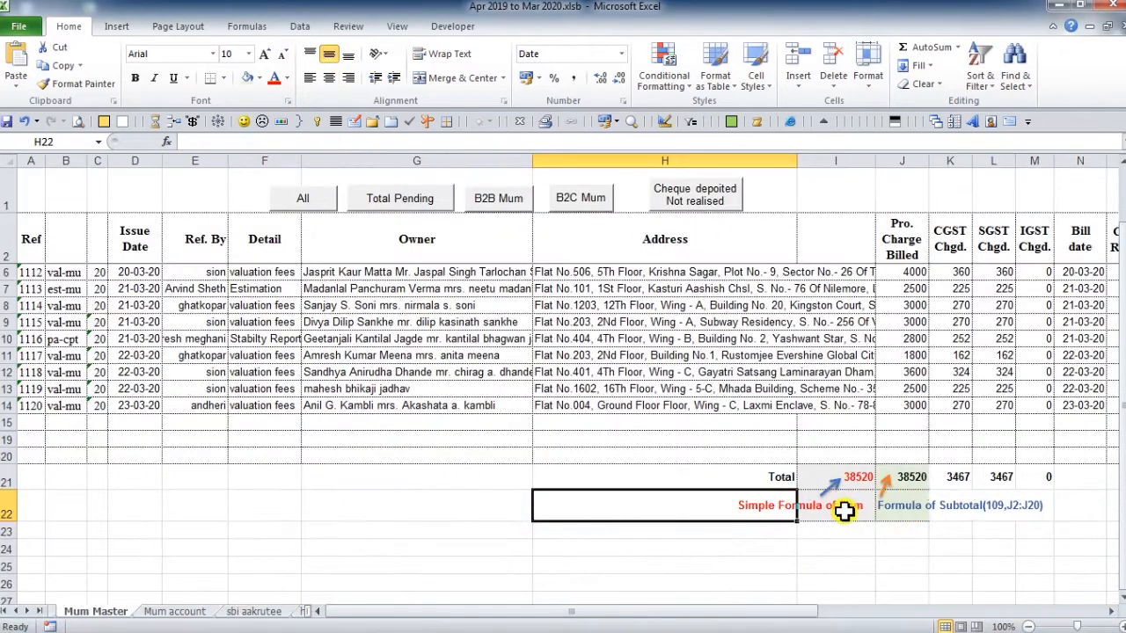
- Compare the SUM formula in I21 with the SUBTOTAL formula in J21 on the Mum Master sheet
click(920, 504)
click(844, 501)
click(858, 477)
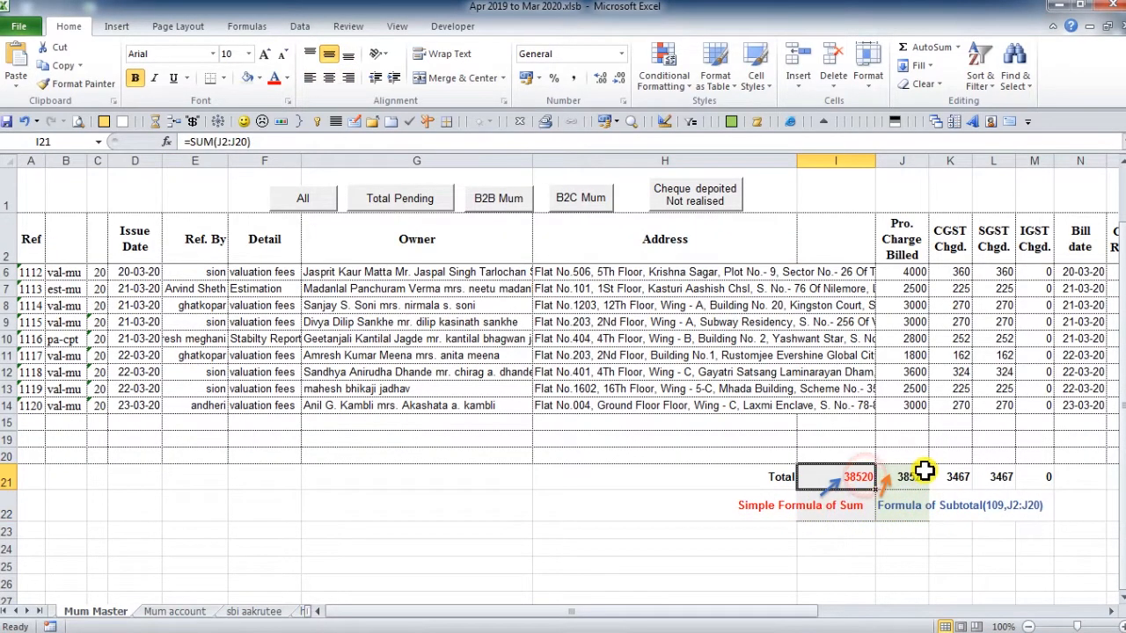
click(910, 470)
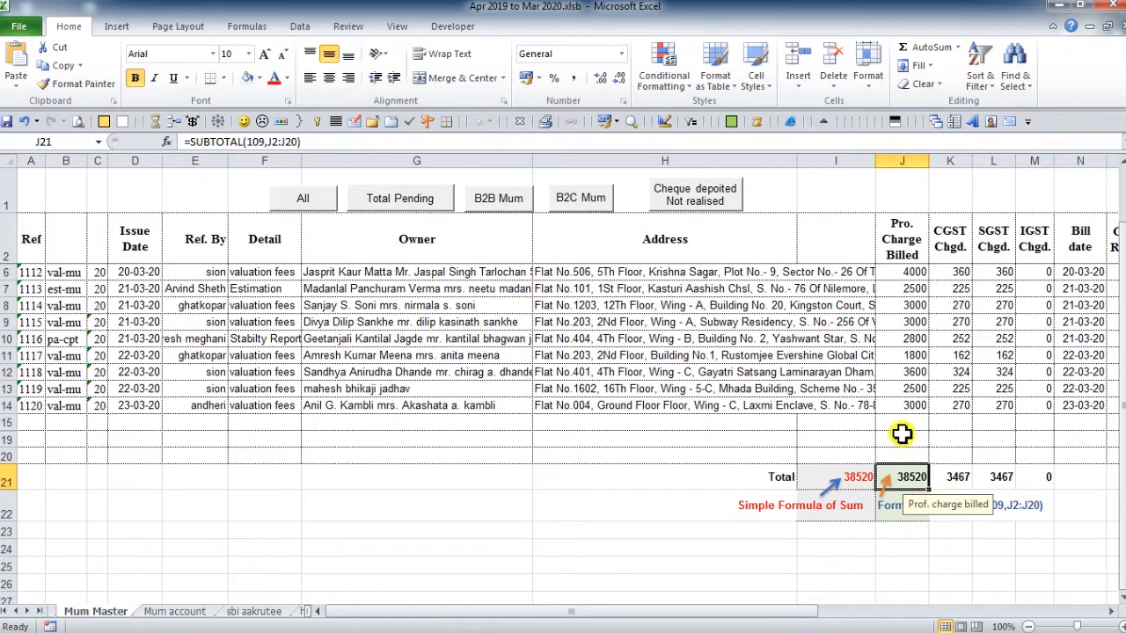
click(895, 505)
click(850, 506)
click(855, 477)
click(906, 474)
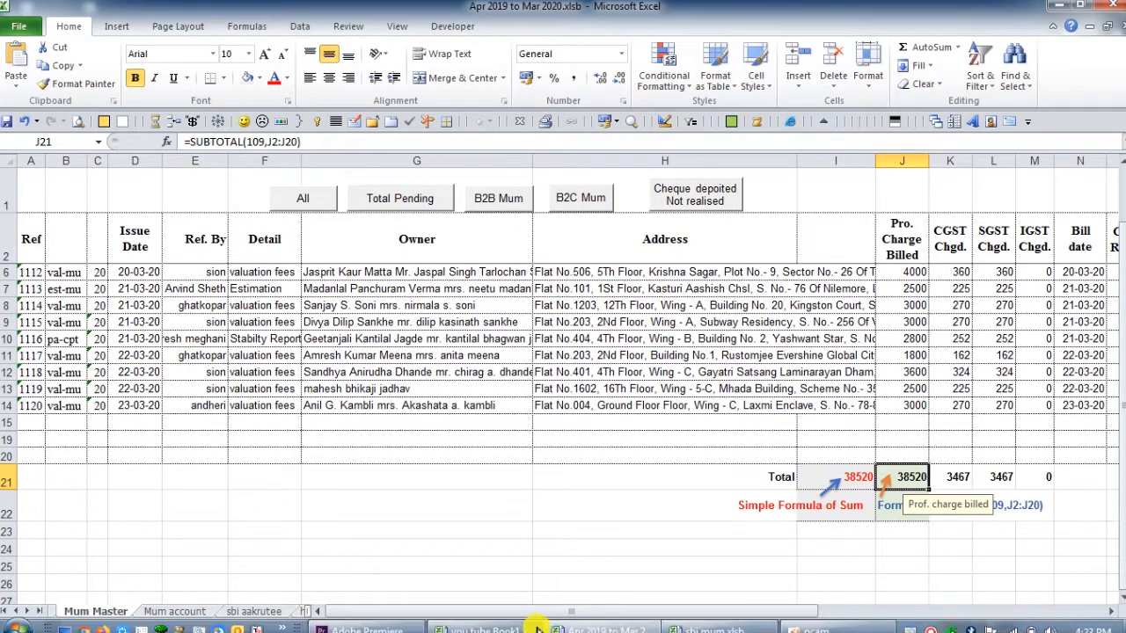
- Return to the you tube Book1 workbook and clear grades D3:D6 on the If And sheet
click(493, 624)
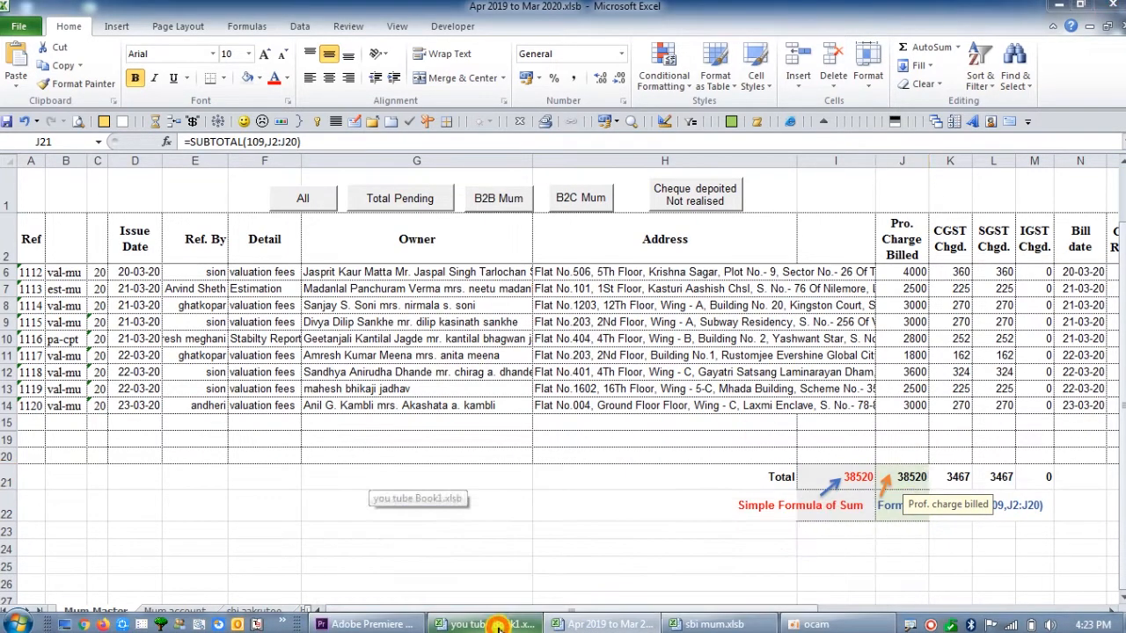
click(192, 613)
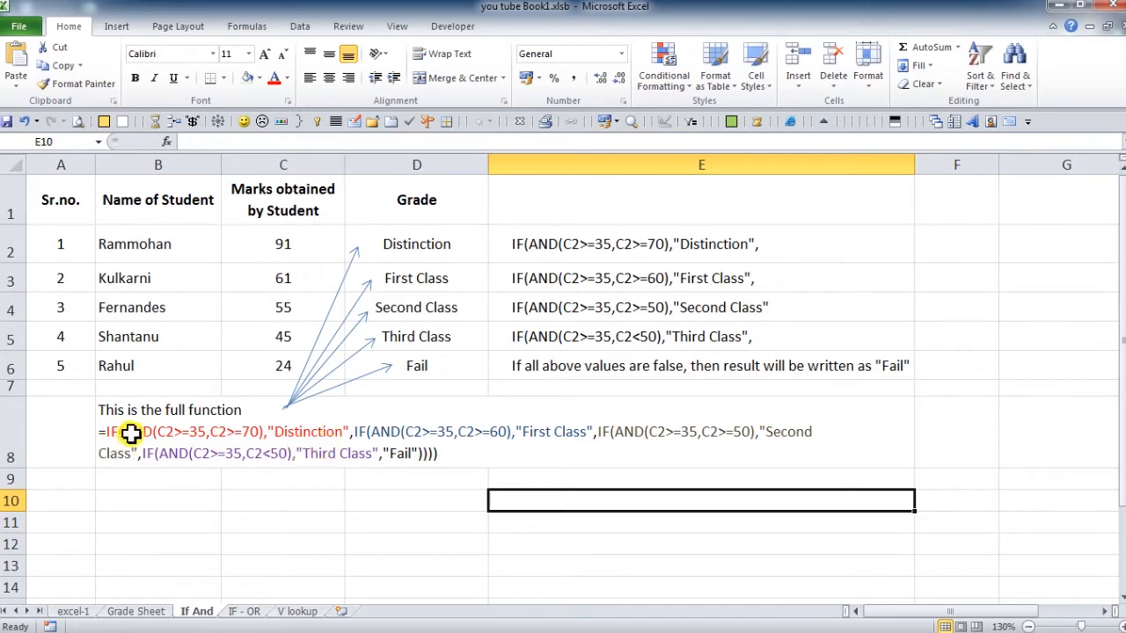
click(250, 612)
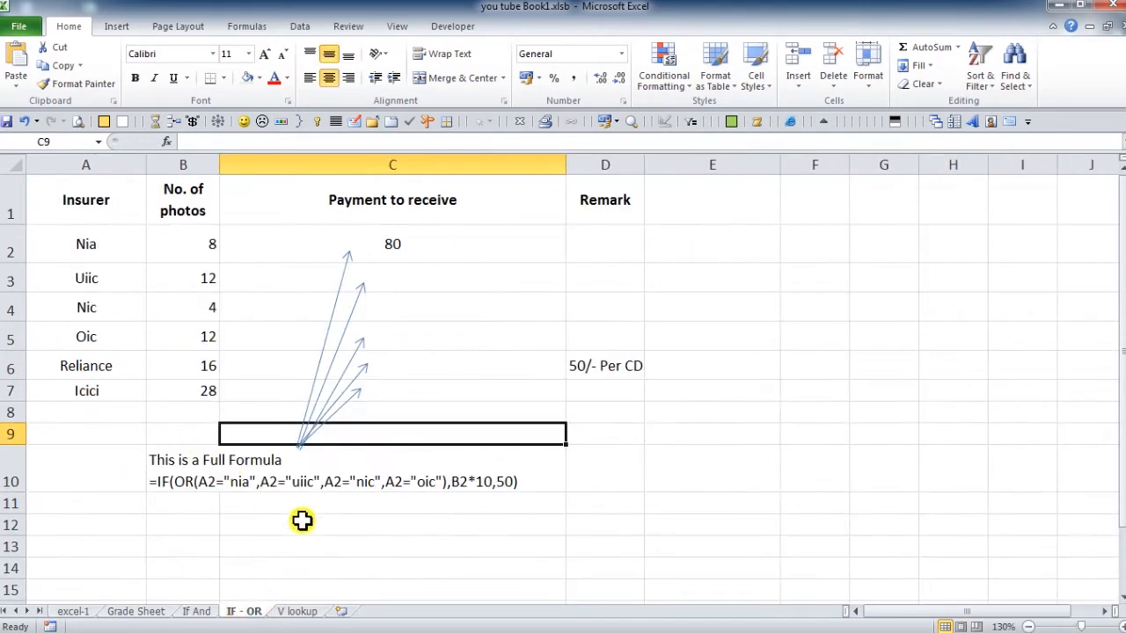
click(197, 611)
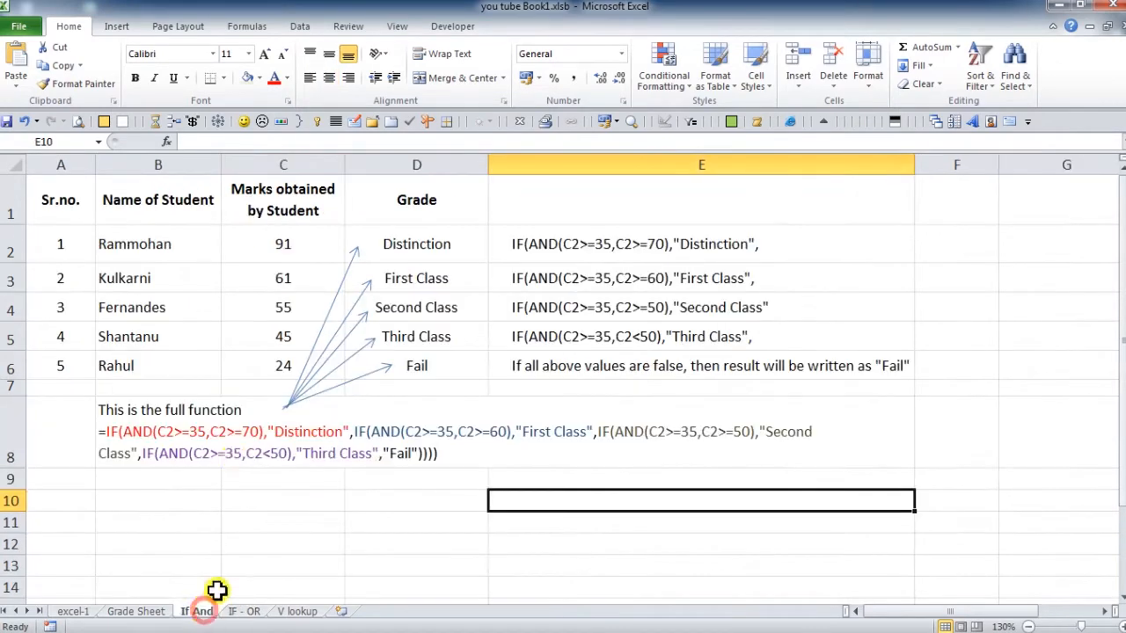
drag(426, 281, 443, 363)
key(Delete)
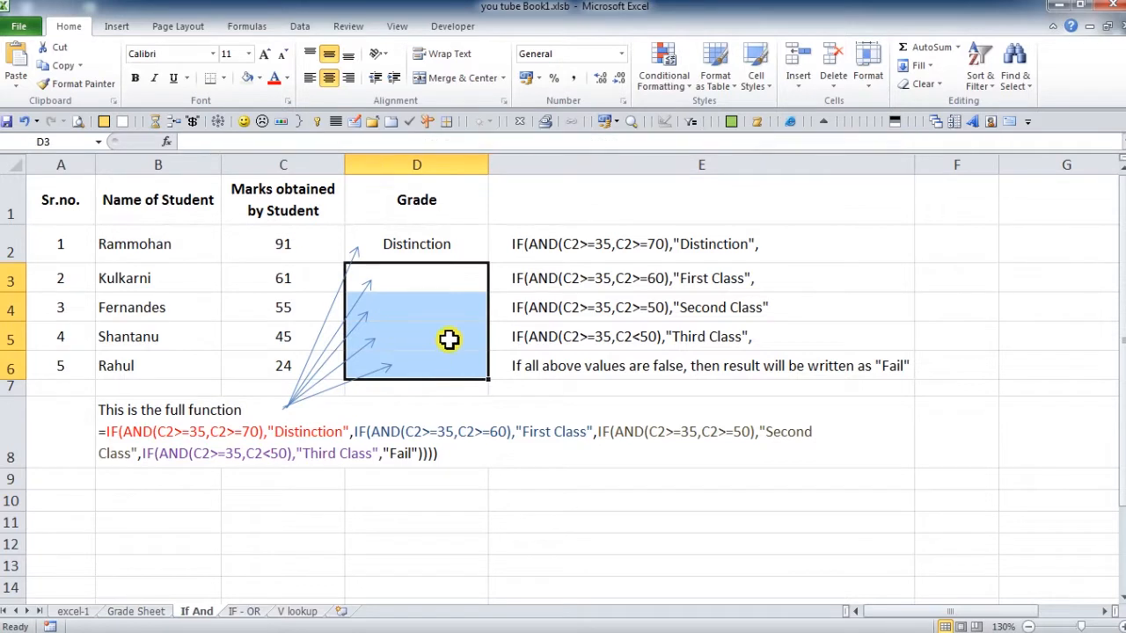
- Examine the nested IF and AND grade formula in D2, the marks in column C and the explained conditions in E2:E6
click(467, 248)
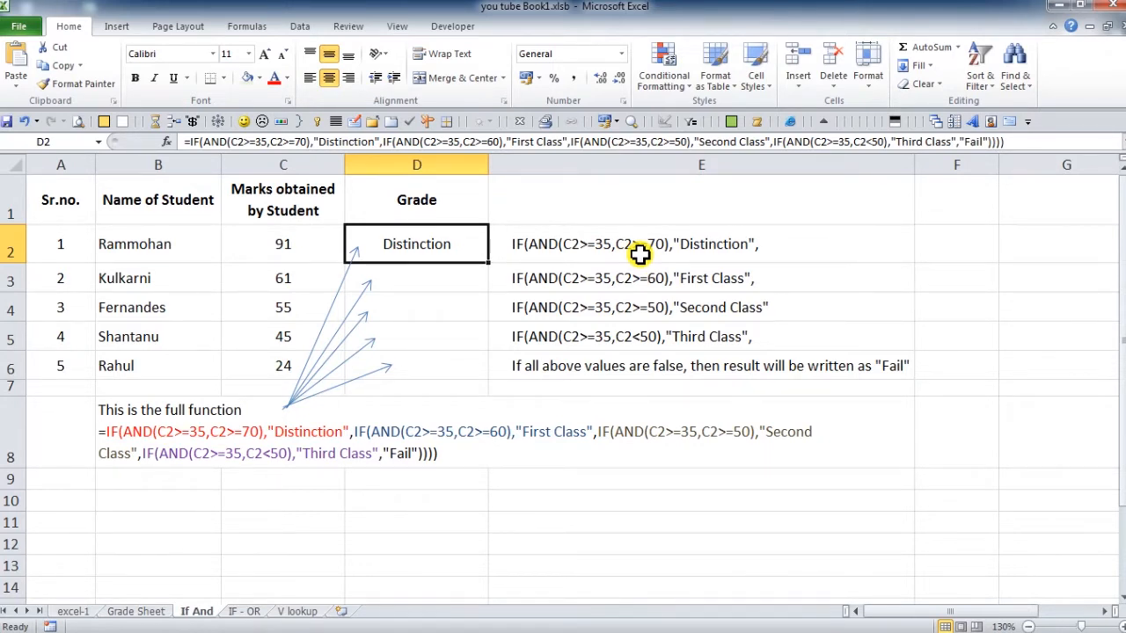
click(601, 258)
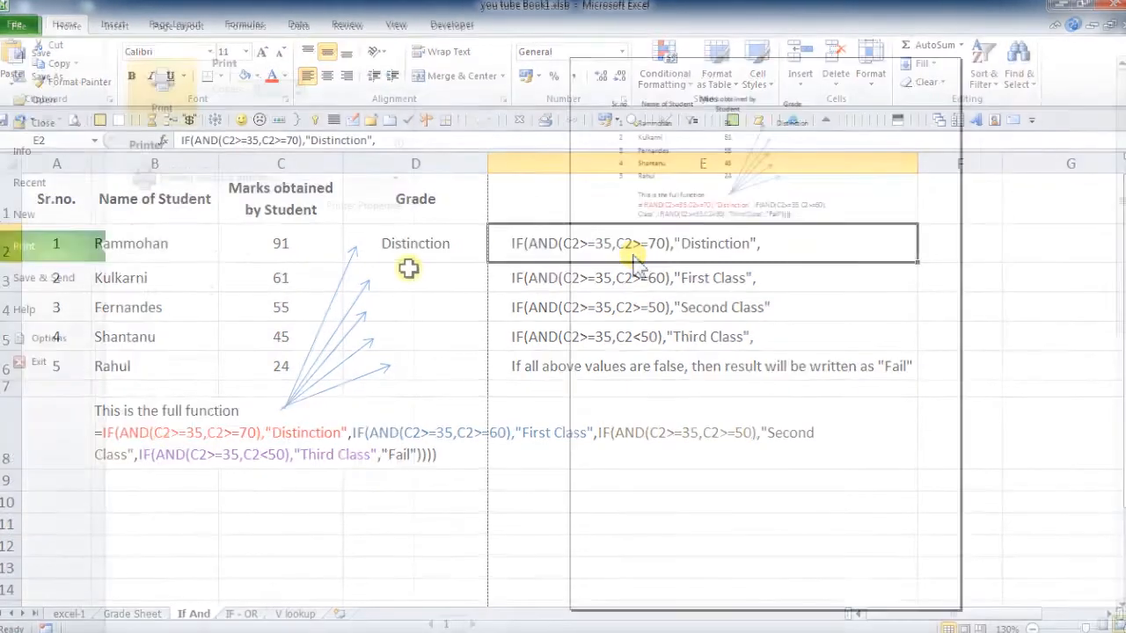
click(281, 248)
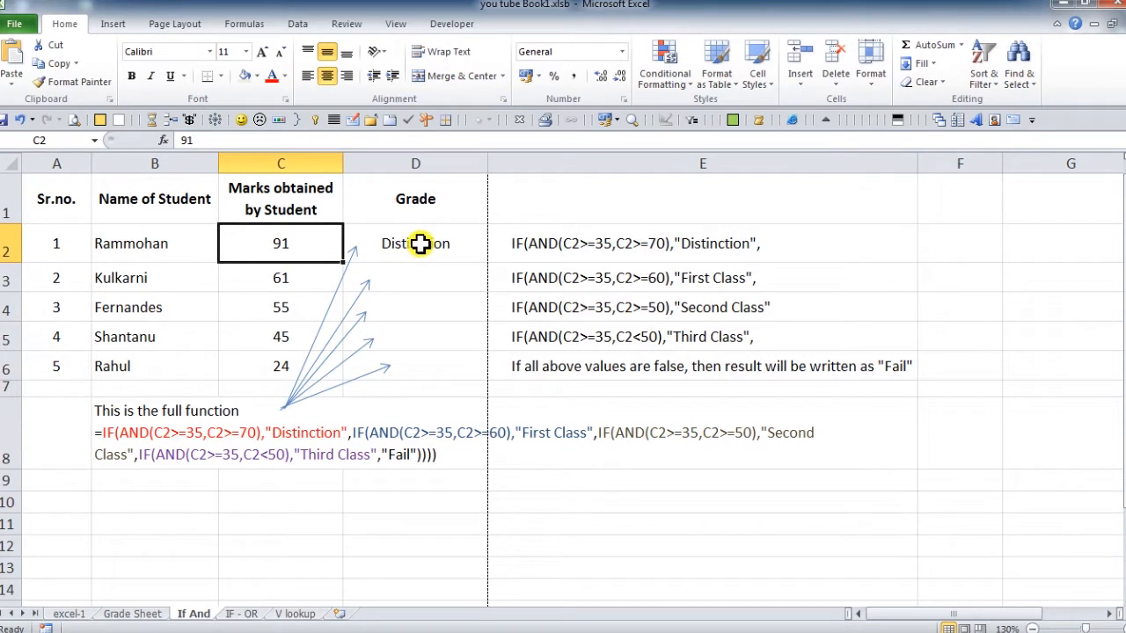
click(449, 230)
click(281, 232)
click(457, 244)
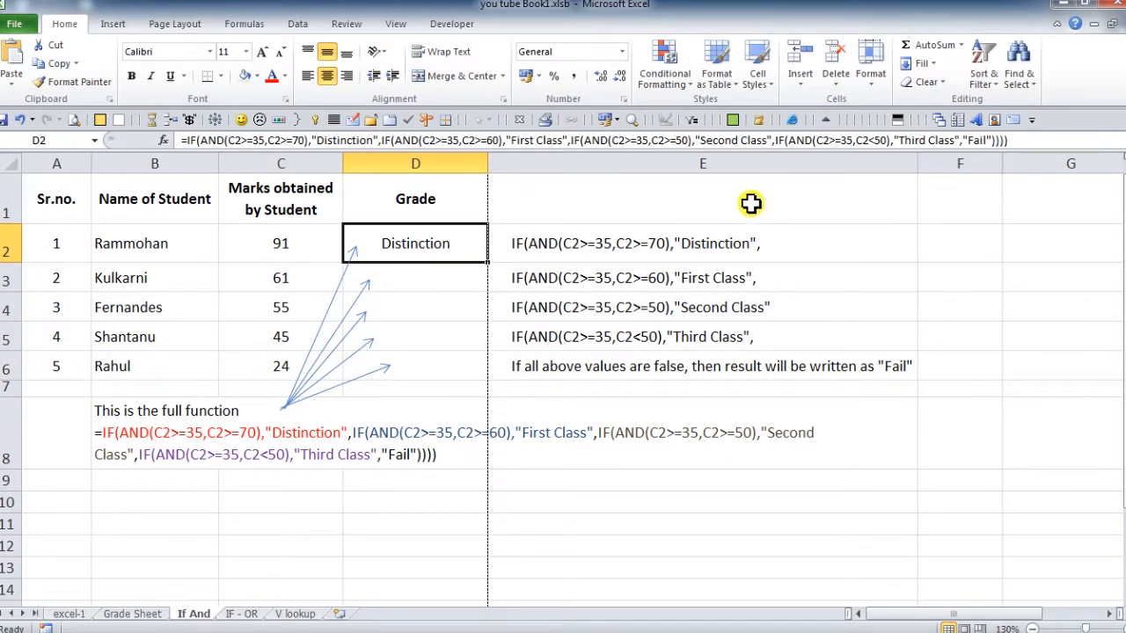
click(804, 242)
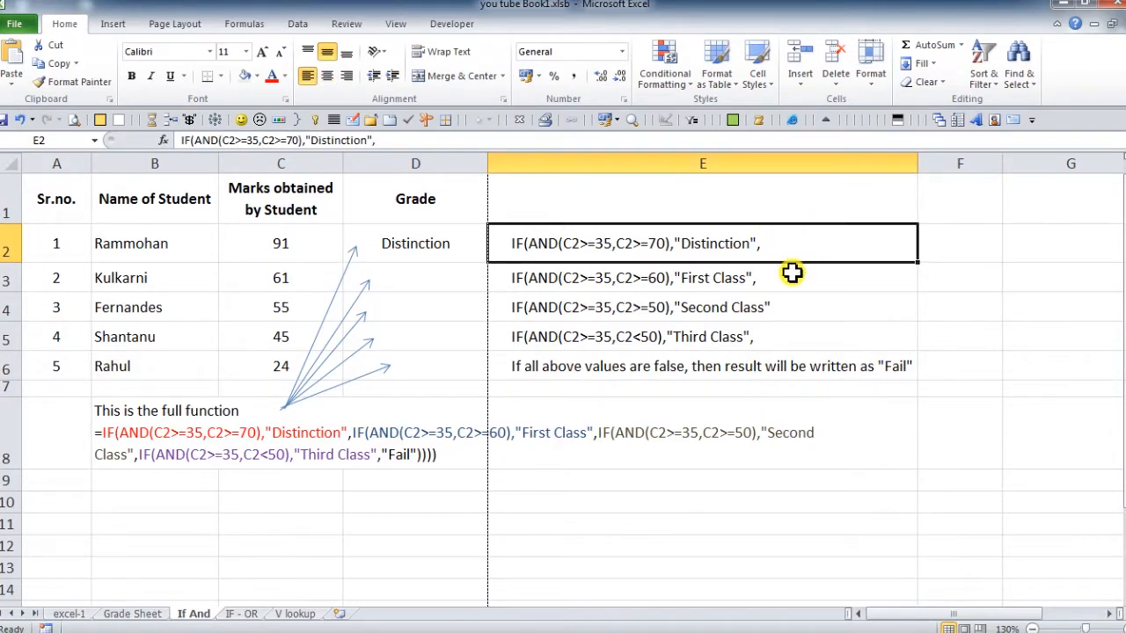
click(795, 278)
click(783, 303)
click(784, 334)
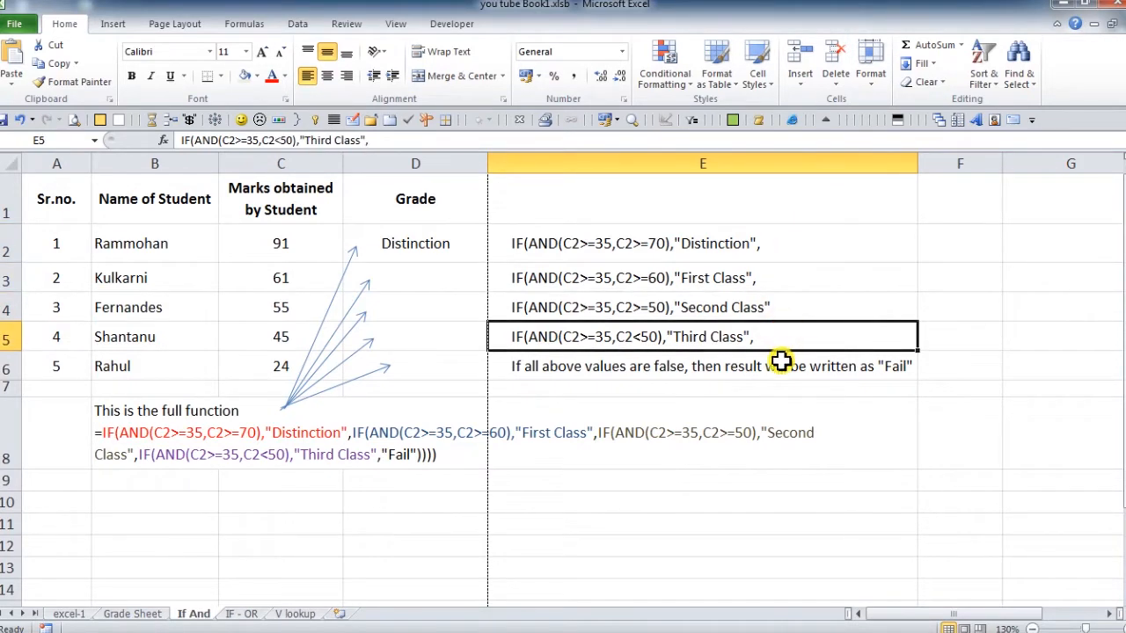
click(781, 362)
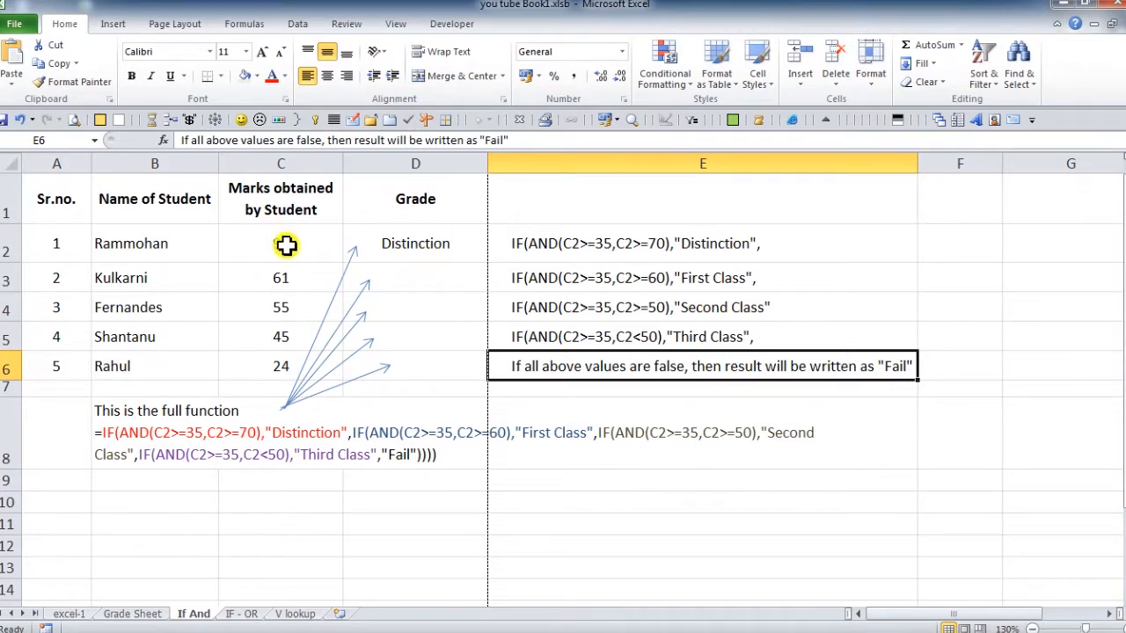
click(264, 369)
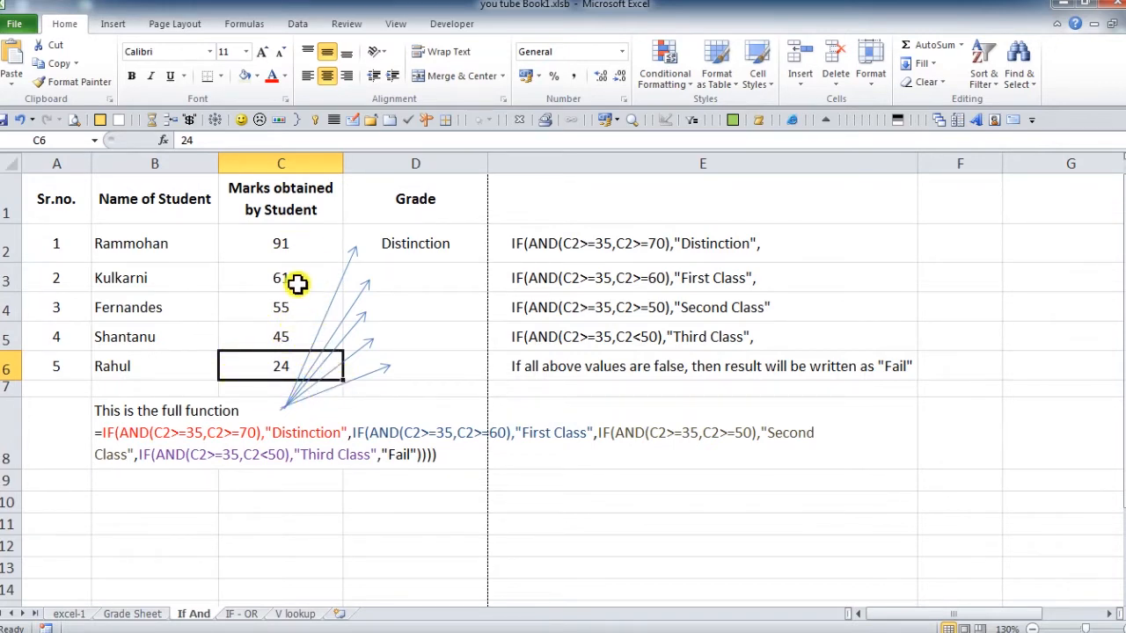
- Set the first student's marks in C2 to 72 and check the grade in D2
click(298, 248)
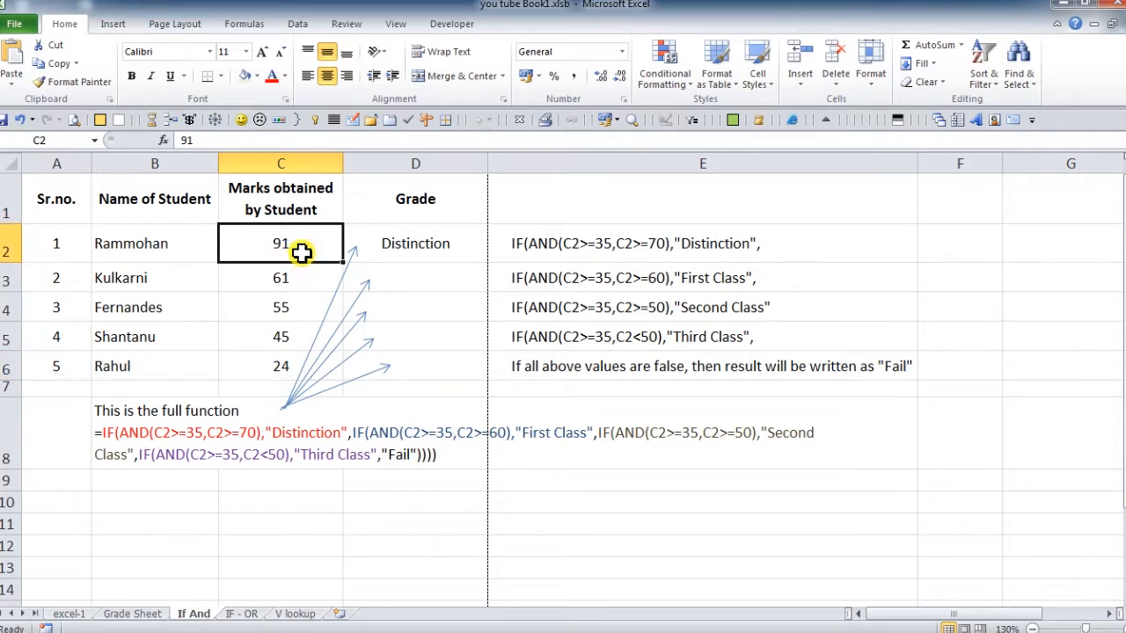
text(72)
key(Return)
click(299, 252)
click(427, 247)
click(300, 279)
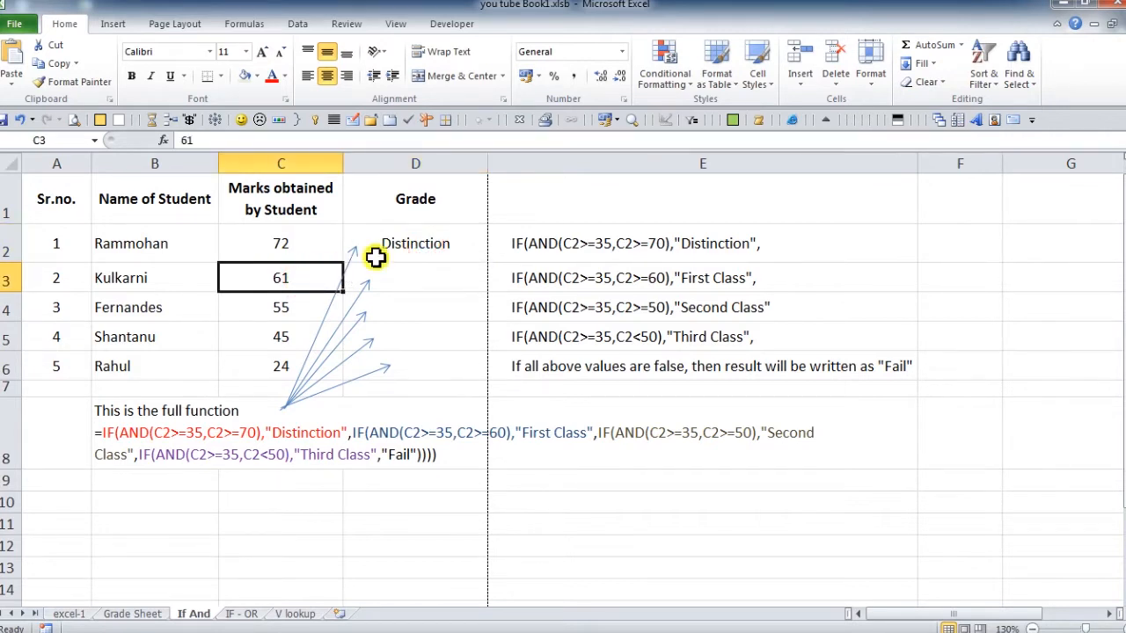
- Fill the grade formula from D2 down through D6 and check each student's grade
click(435, 250)
drag(486, 264, 467, 384)
click(427, 273)
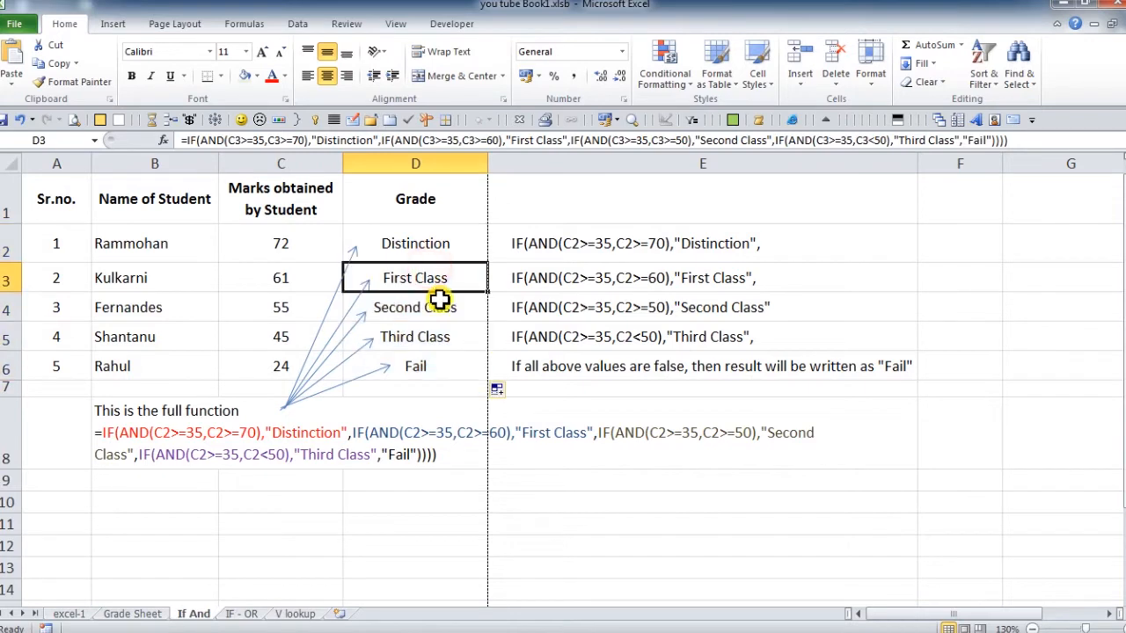
click(438, 311)
click(466, 334)
click(450, 367)
click(437, 249)
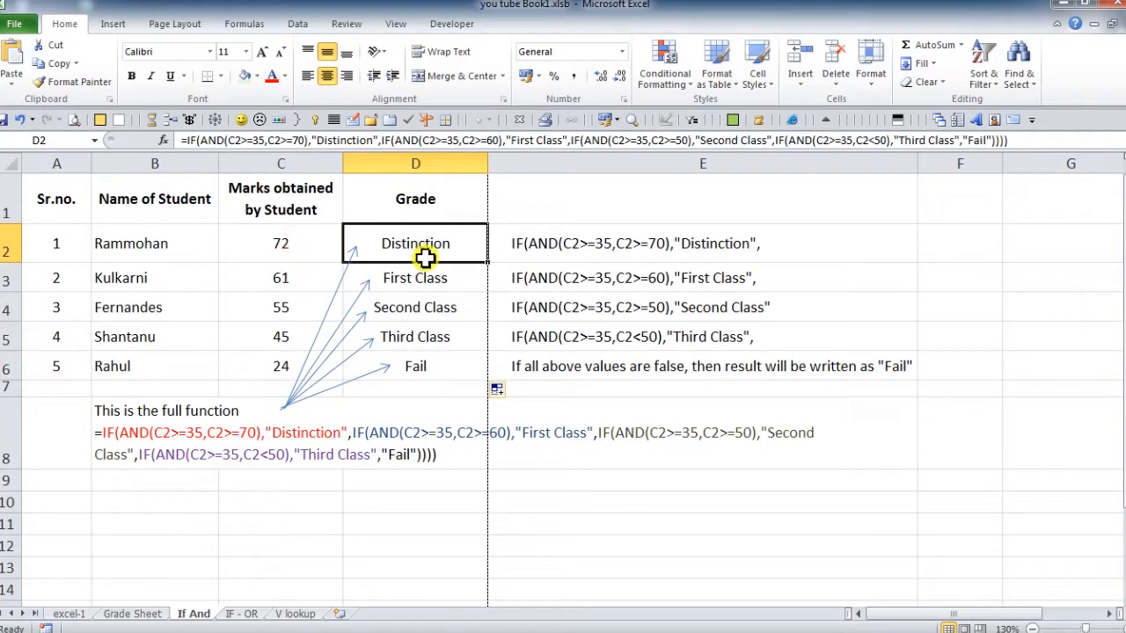
click(433, 247)
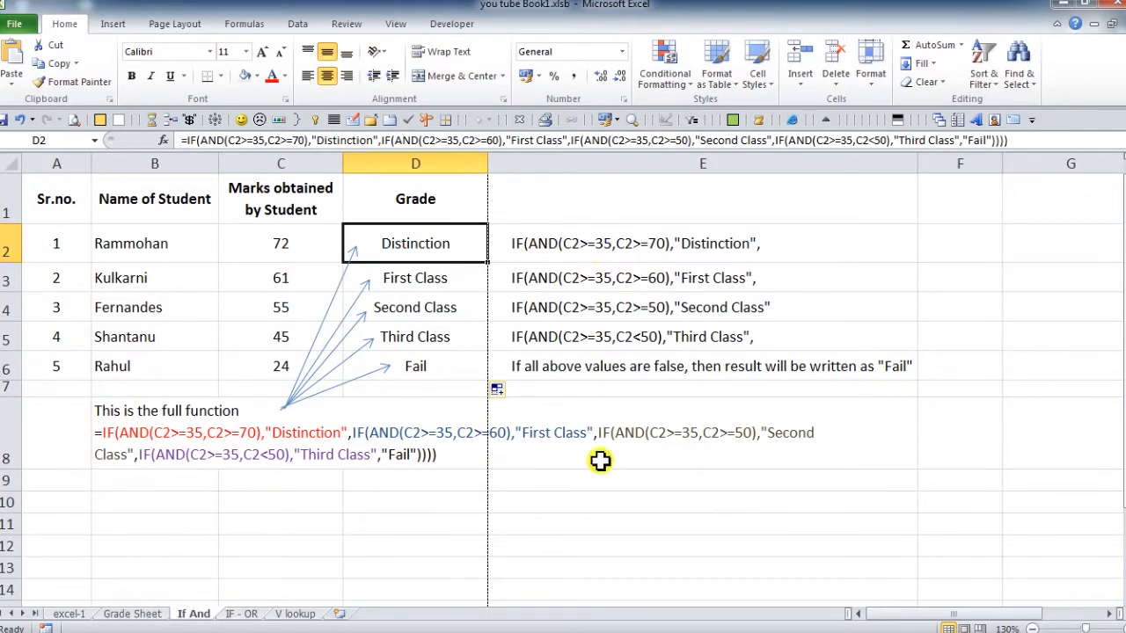
- Narrow column E, then widen it partway to rewrap the full function text in merged row 8
drag(923, 162, 813, 167)
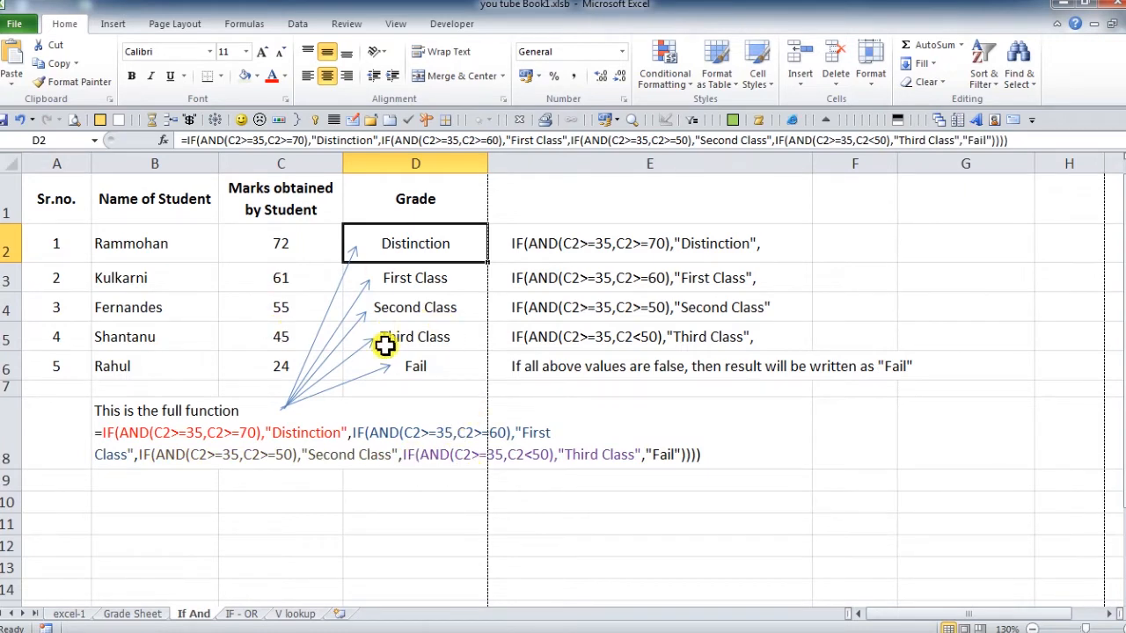
click(159, 456)
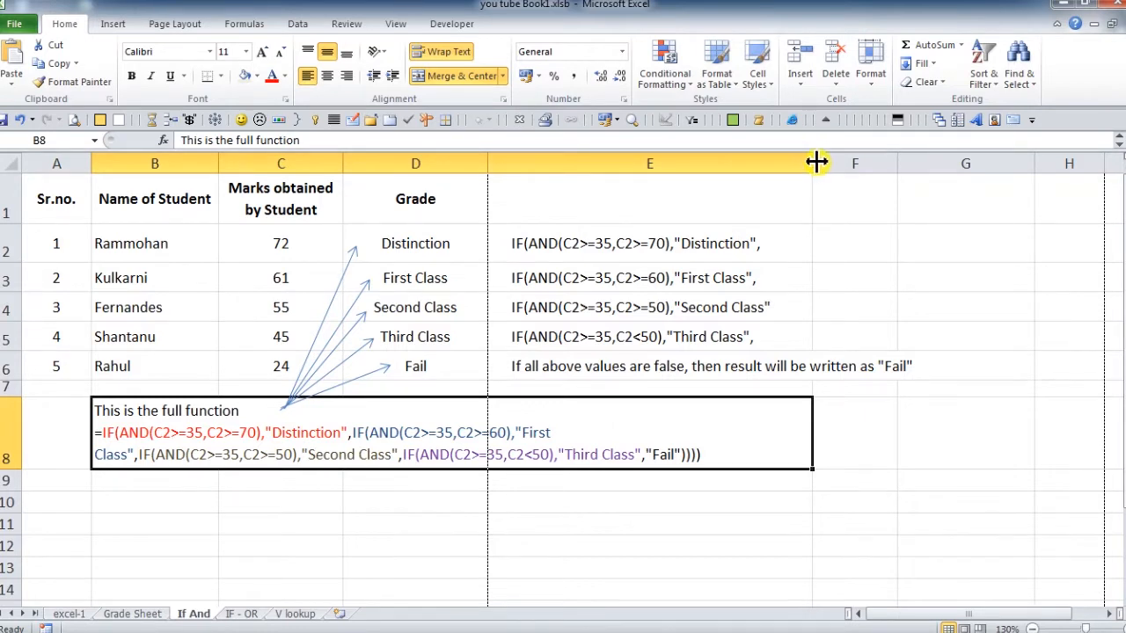
drag(816, 161, 860, 161)
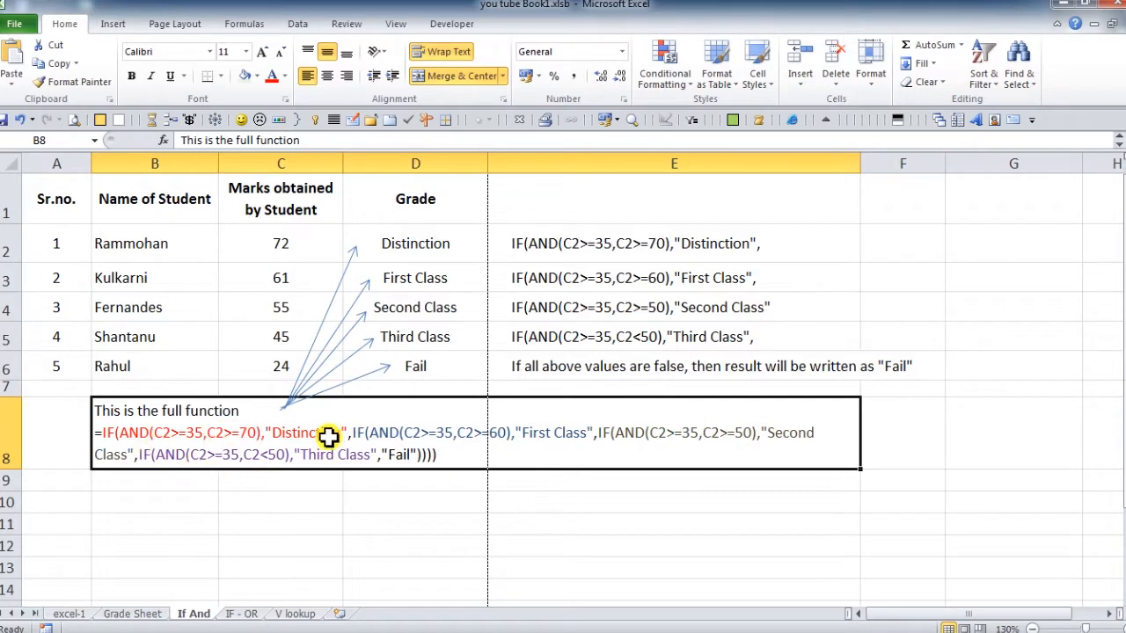
- Copy the D2 grade formula down to D6 again and review the formulas in D3:D6
click(471, 250)
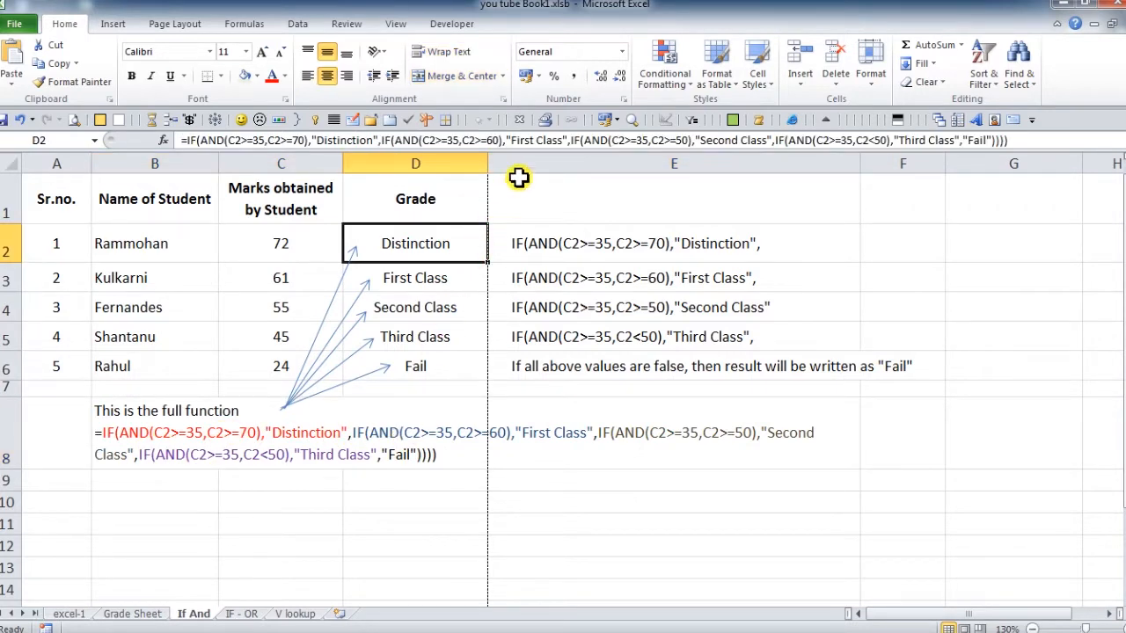
drag(488, 262, 480, 373)
click(460, 279)
click(442, 313)
click(442, 332)
click(436, 364)
- Open the formulas in D4 and D3 to inspect their cell references, leaving both without edits
click(462, 307)
double_click(463, 307)
key(Escape)
click(396, 141)
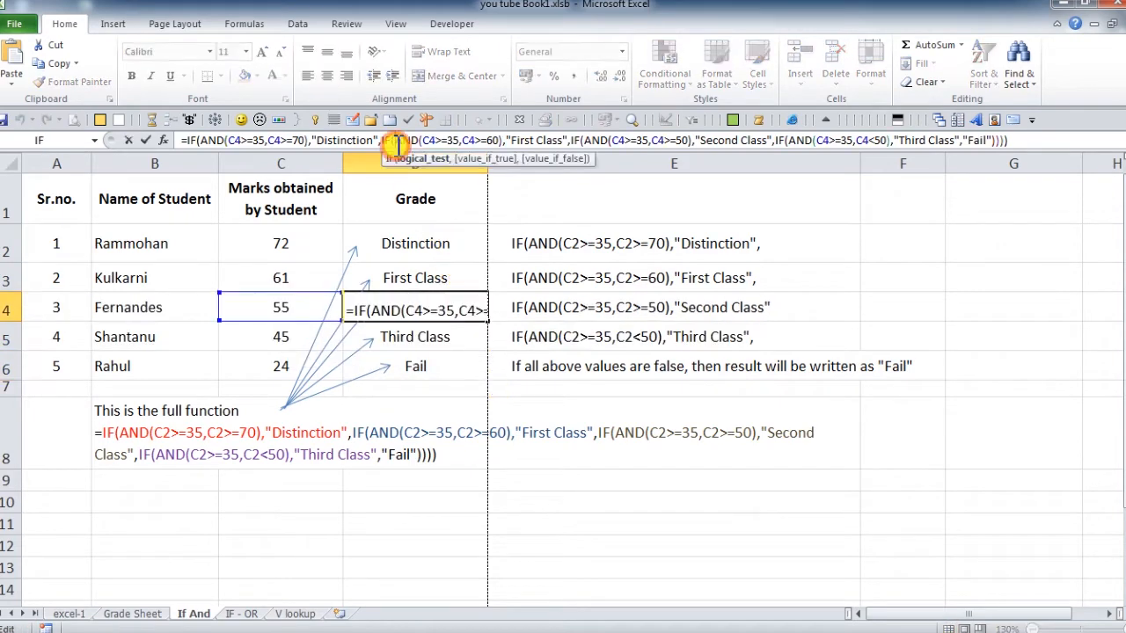
key(Escape)
click(430, 277)
double_click(429, 276)
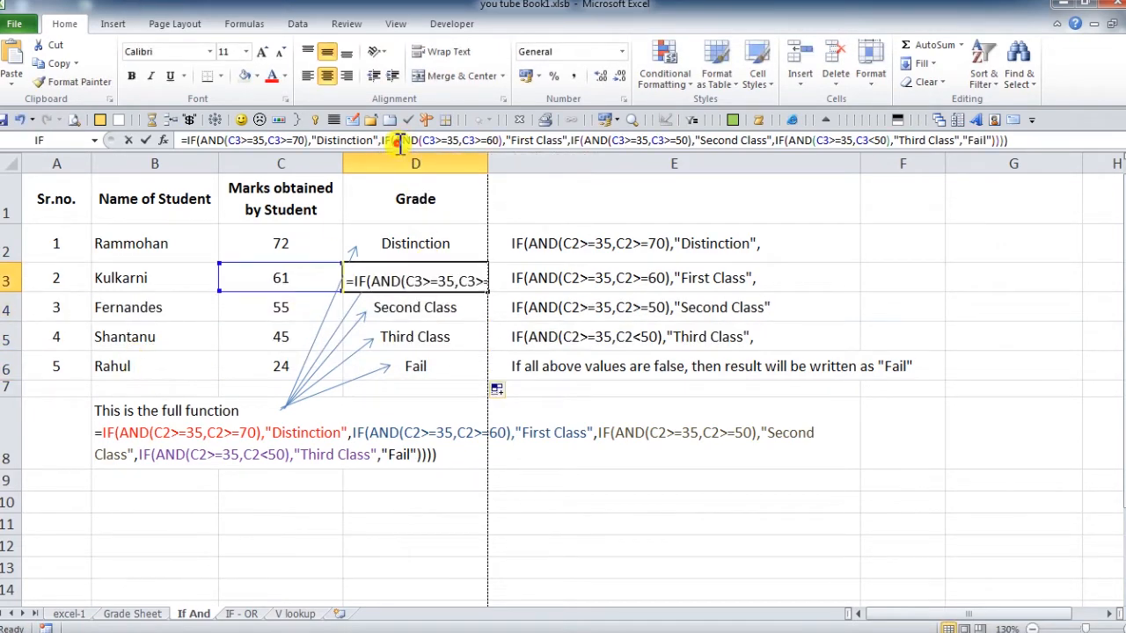
key(Escape)
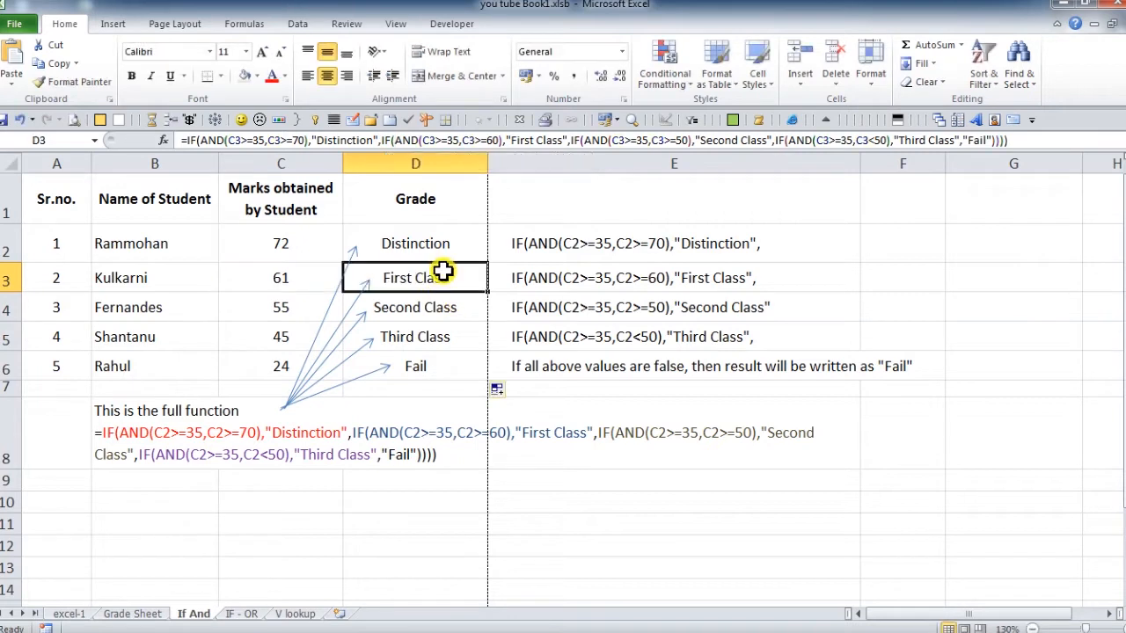
- Compare the marks in C2:C4 with the grade formula in D2 and the Distinction condition in E2
click(277, 251)
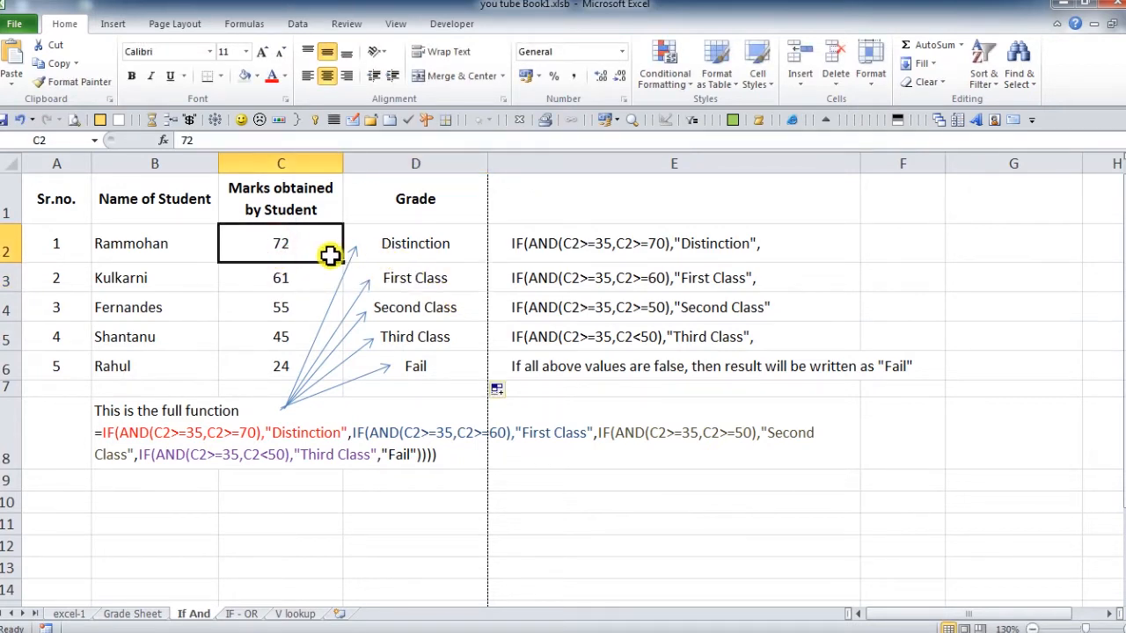
click(302, 280)
click(301, 304)
click(302, 255)
click(411, 241)
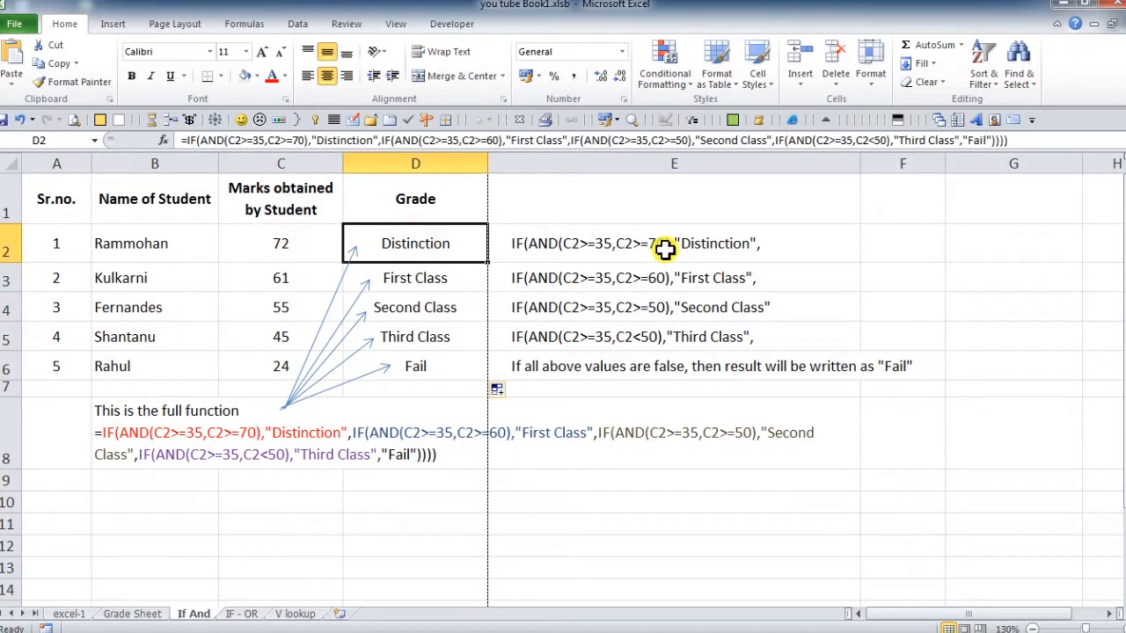
click(668, 251)
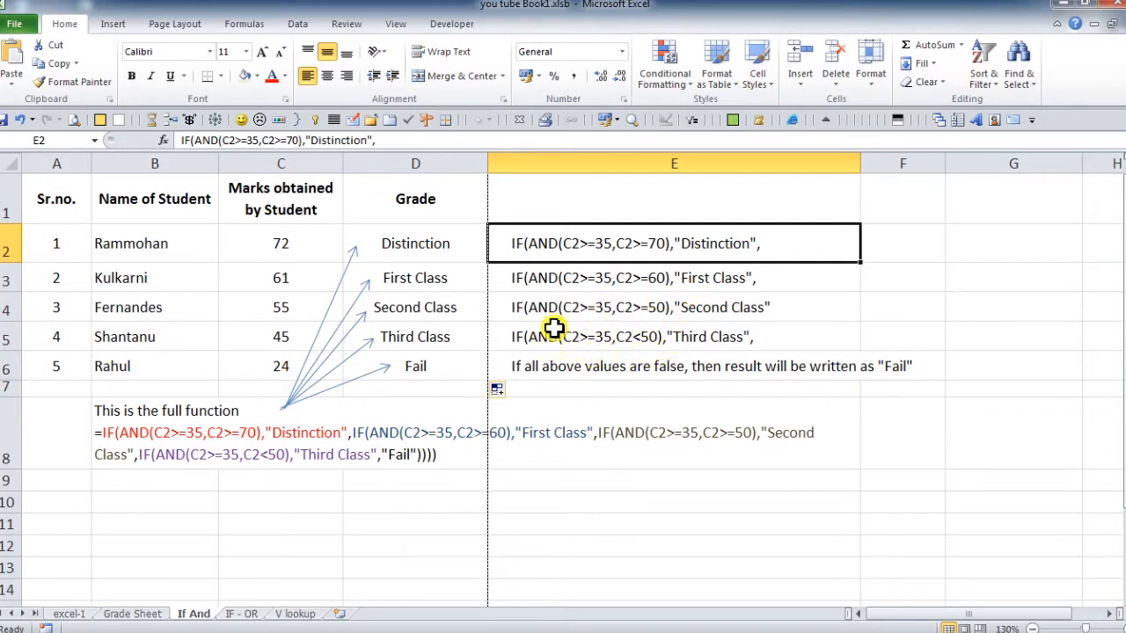
- Set the first student's marks in C2 to 91
click(302, 245)
text(91)
key(Return)
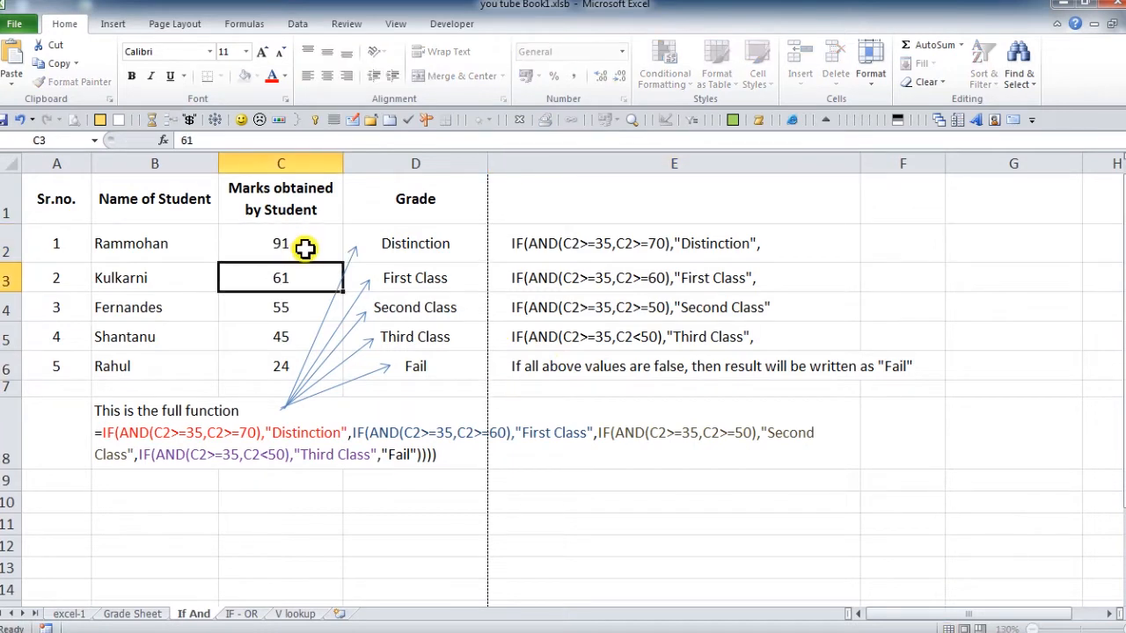
- Compare the marks in C2 and C3 with their grade formulas, and review the formulas down to D6
click(313, 248)
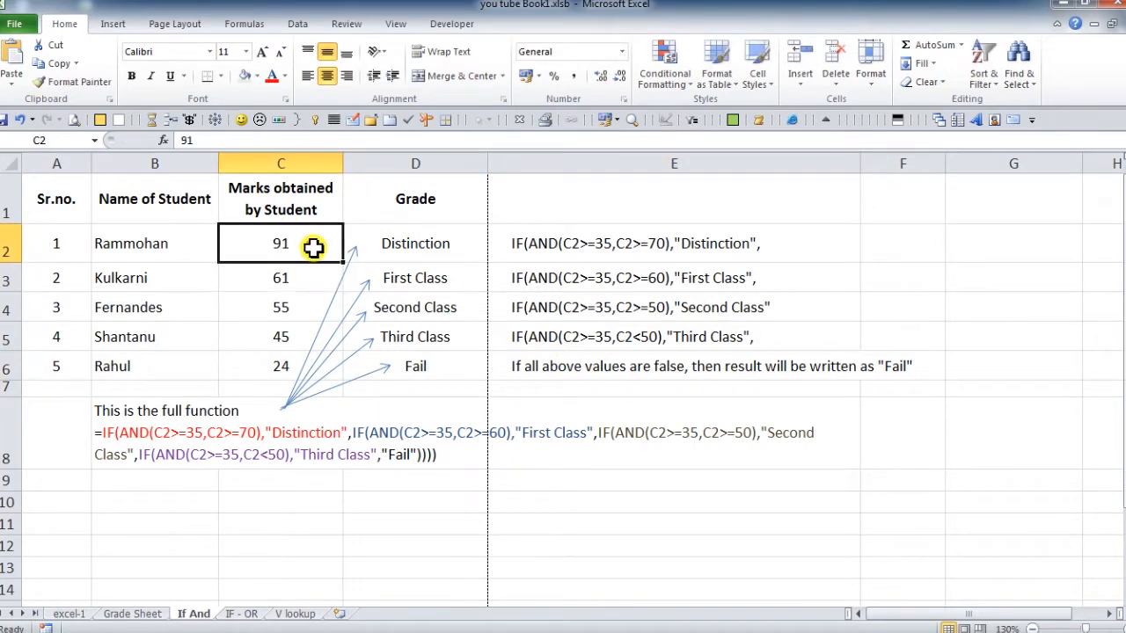
click(438, 239)
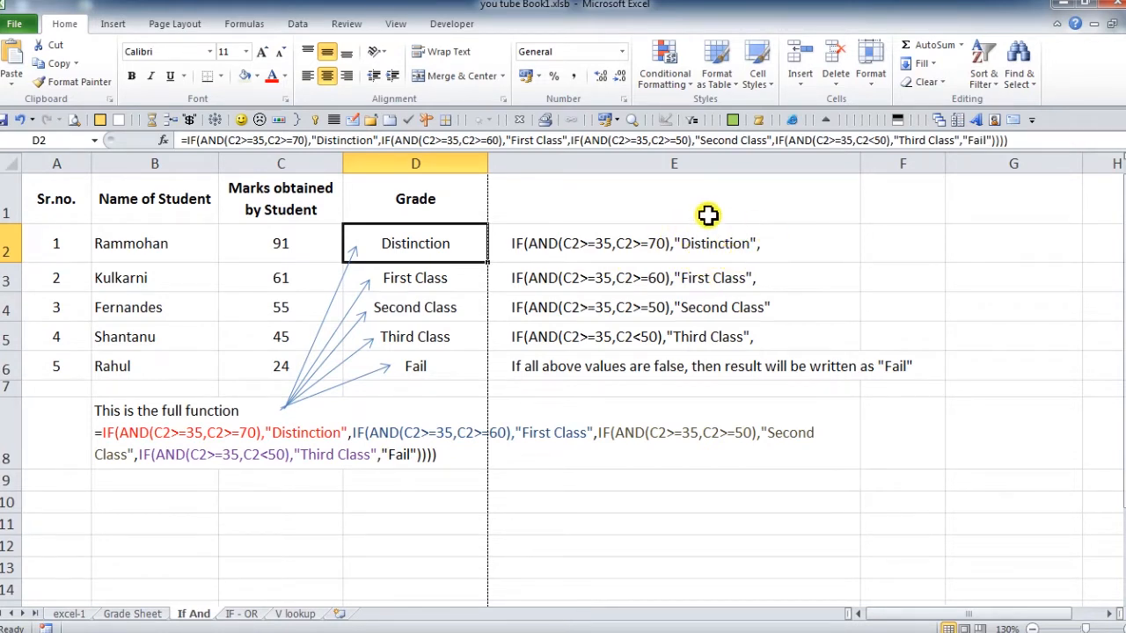
click(280, 277)
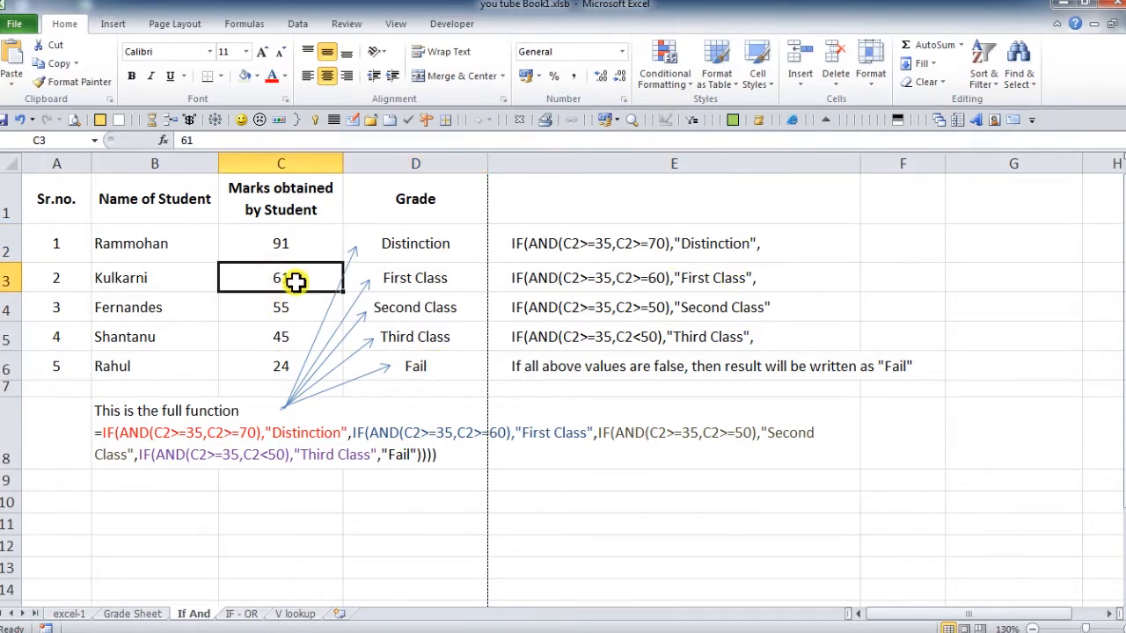
click(416, 270)
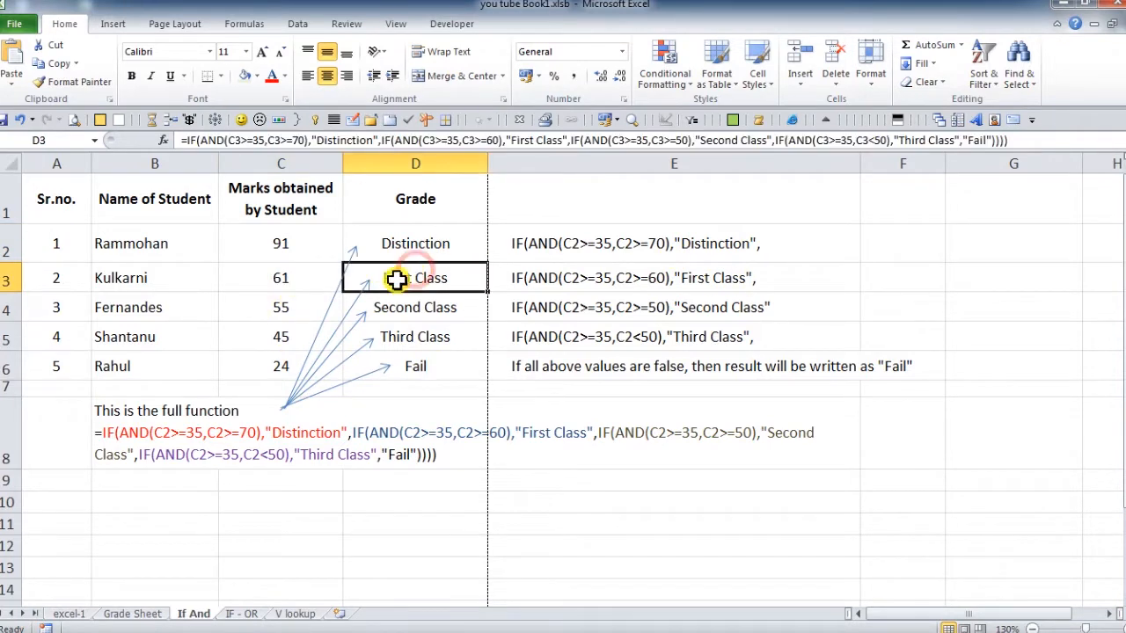
click(299, 282)
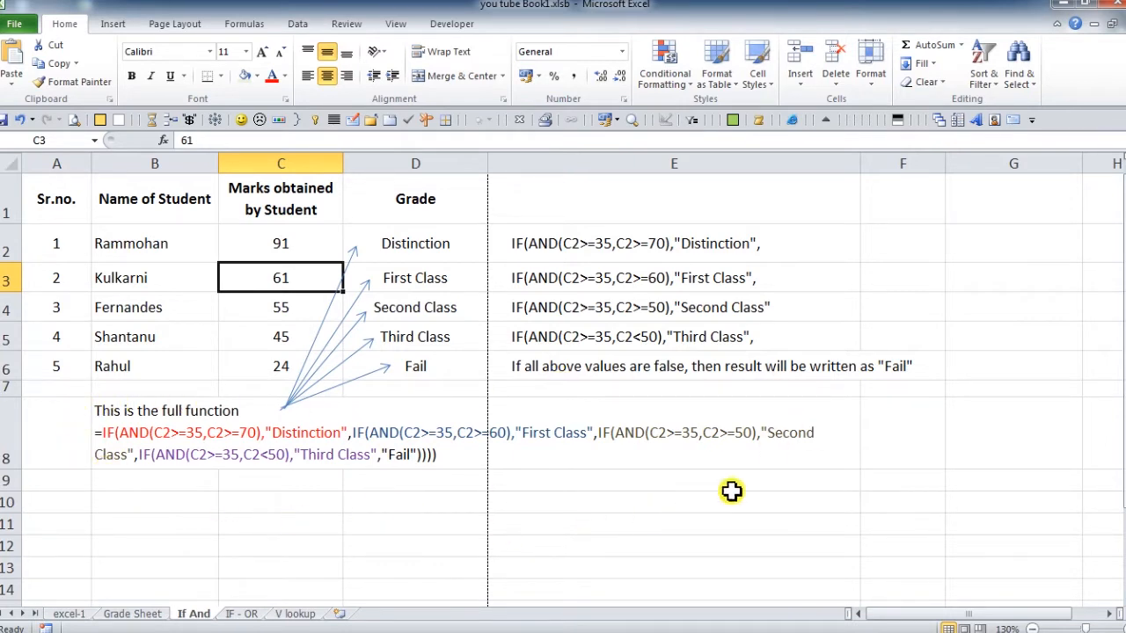
click(458, 280)
click(463, 308)
click(466, 334)
click(464, 361)
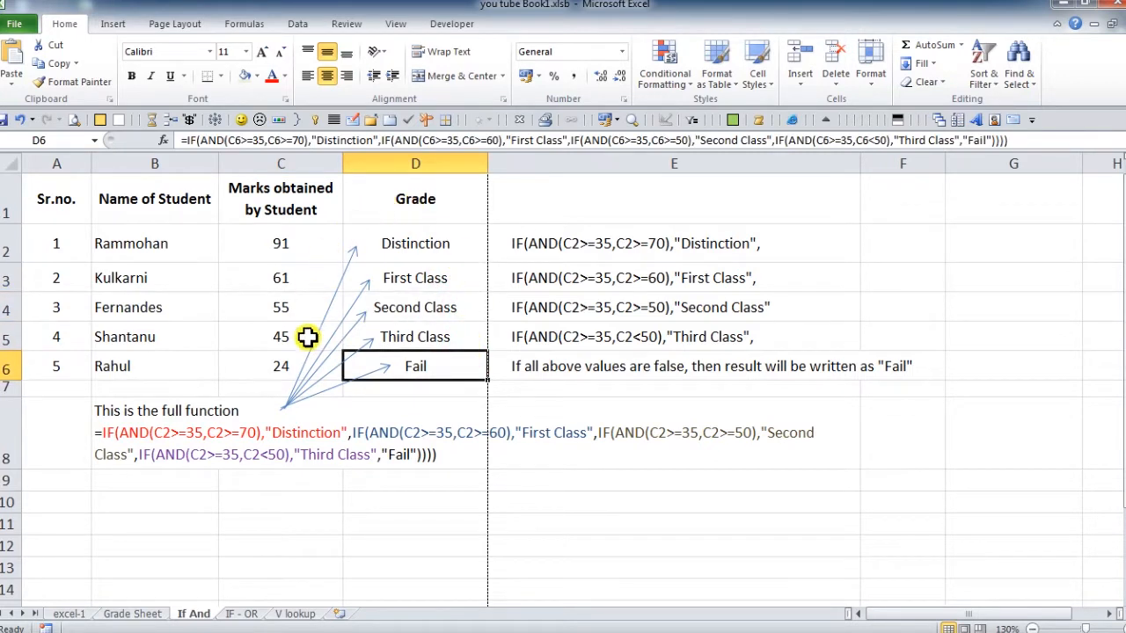
- Fill the grade formula from D2 down through D6 and check the copied formula in each row
click(485, 257)
drag(490, 264, 476, 372)
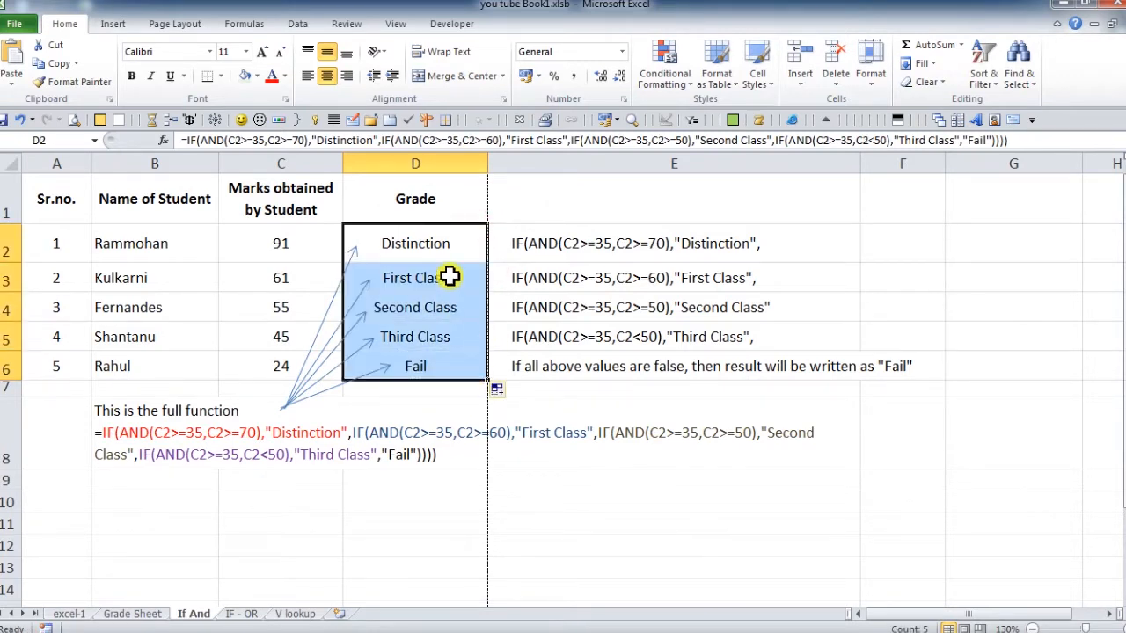
click(449, 277)
click(455, 306)
click(435, 341)
click(435, 371)
- Test the second student's grade by setting the marks in C3 to 51 and then to 24
click(271, 283)
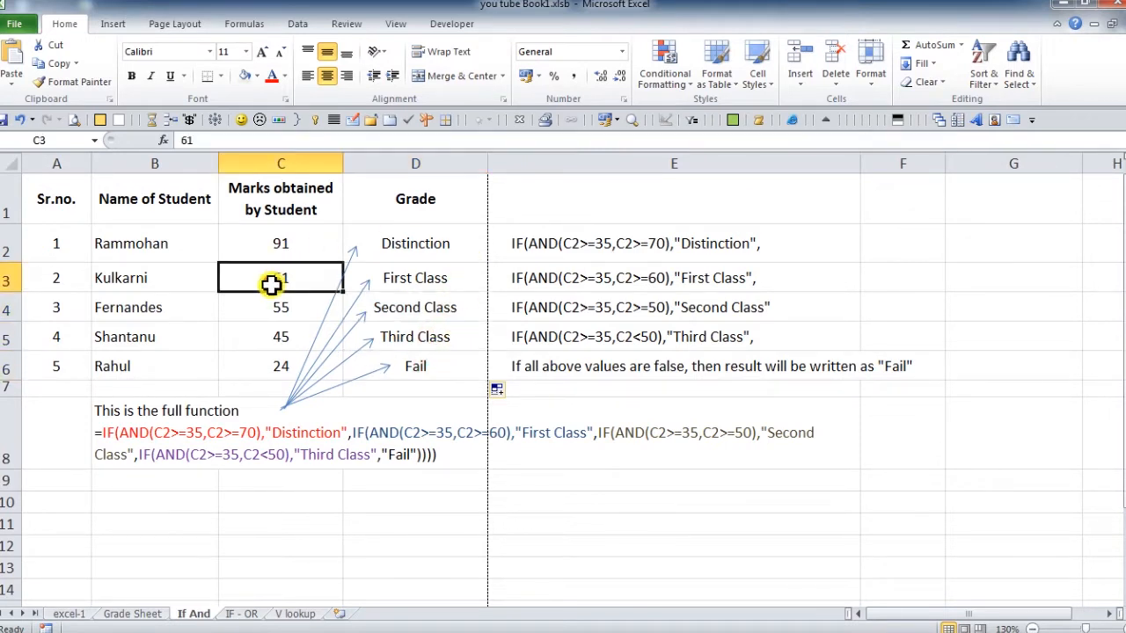
text(51)
key(Return)
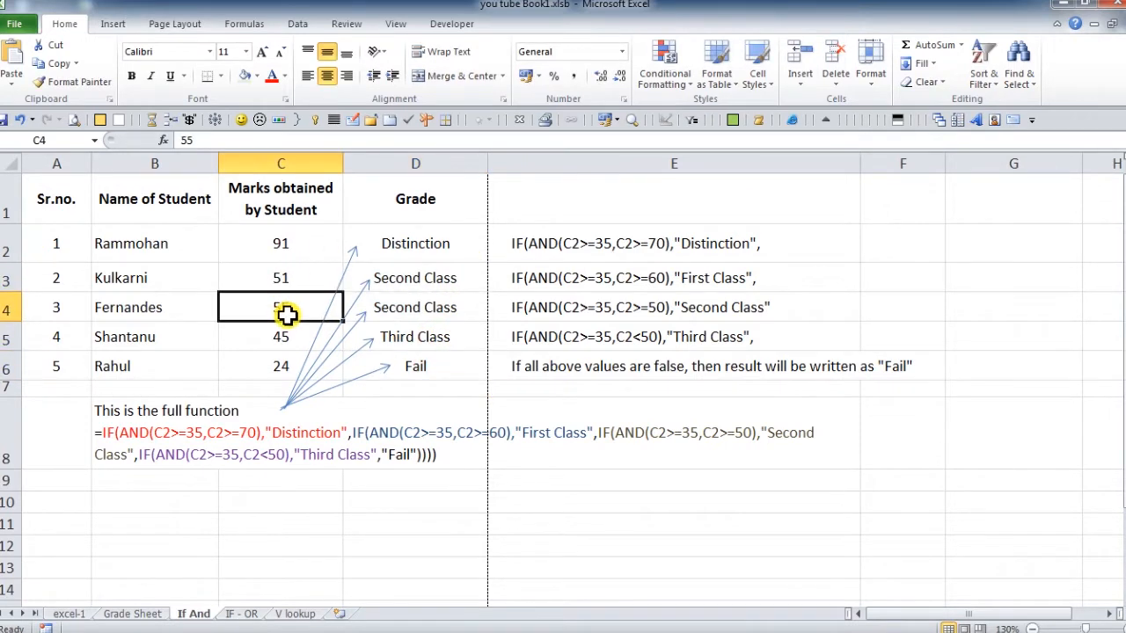
click(417, 266)
click(289, 282)
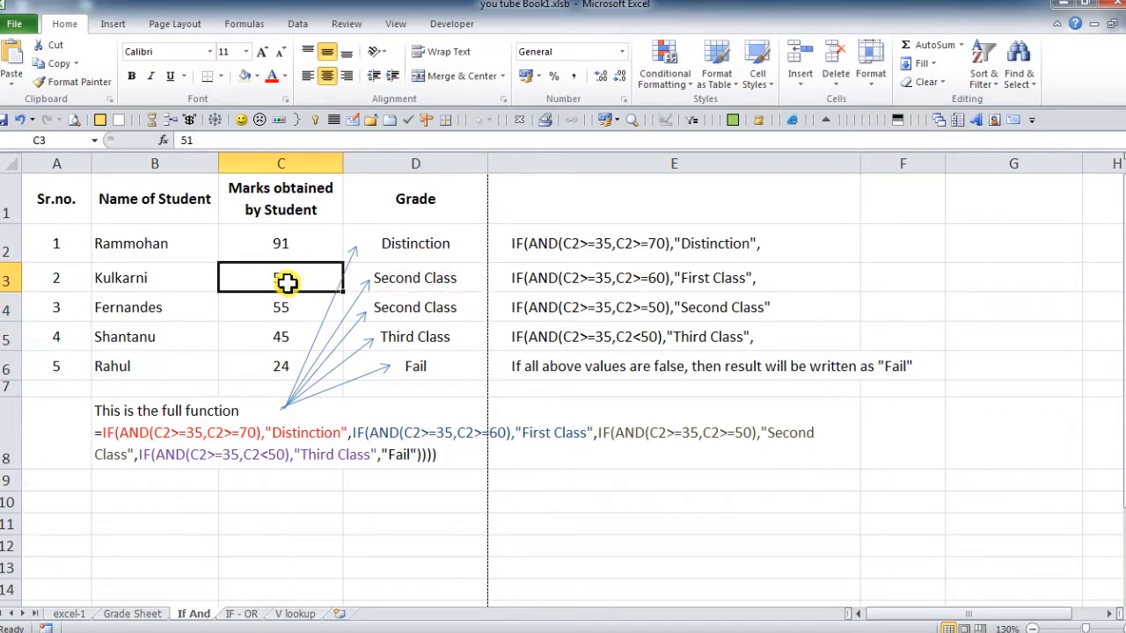
text(24)
key(Return)
- Set the second student's marks in C3 to 65
click(291, 282)
text(65)
key(Return)
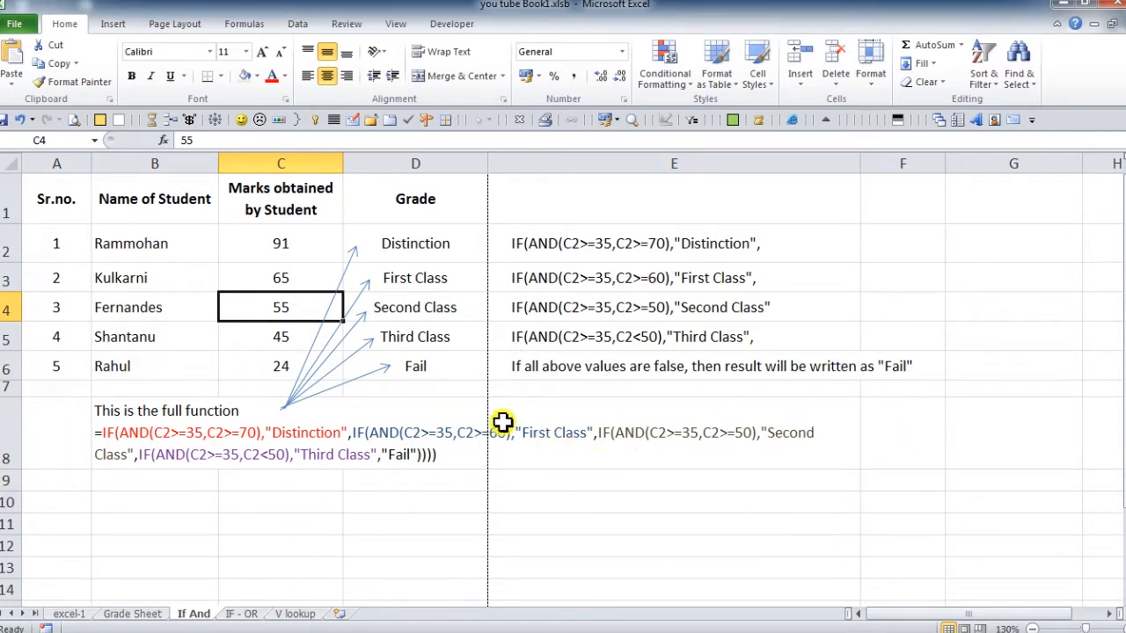
- Open the IF - OR sheet and look through the insurers listed in A2:A6
click(243, 614)
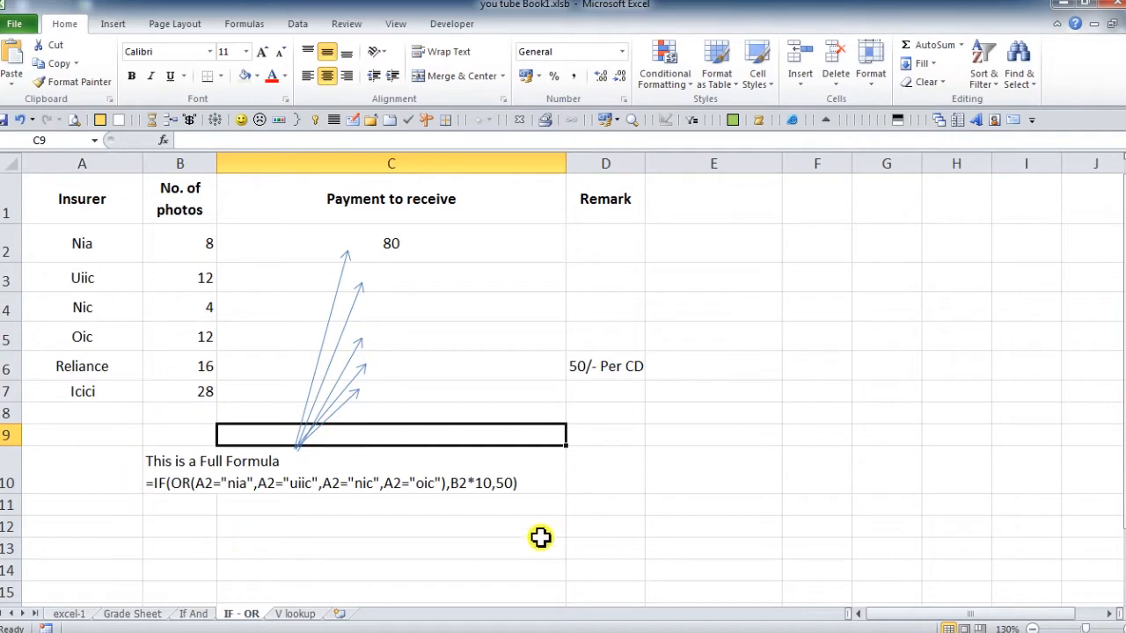
click(454, 239)
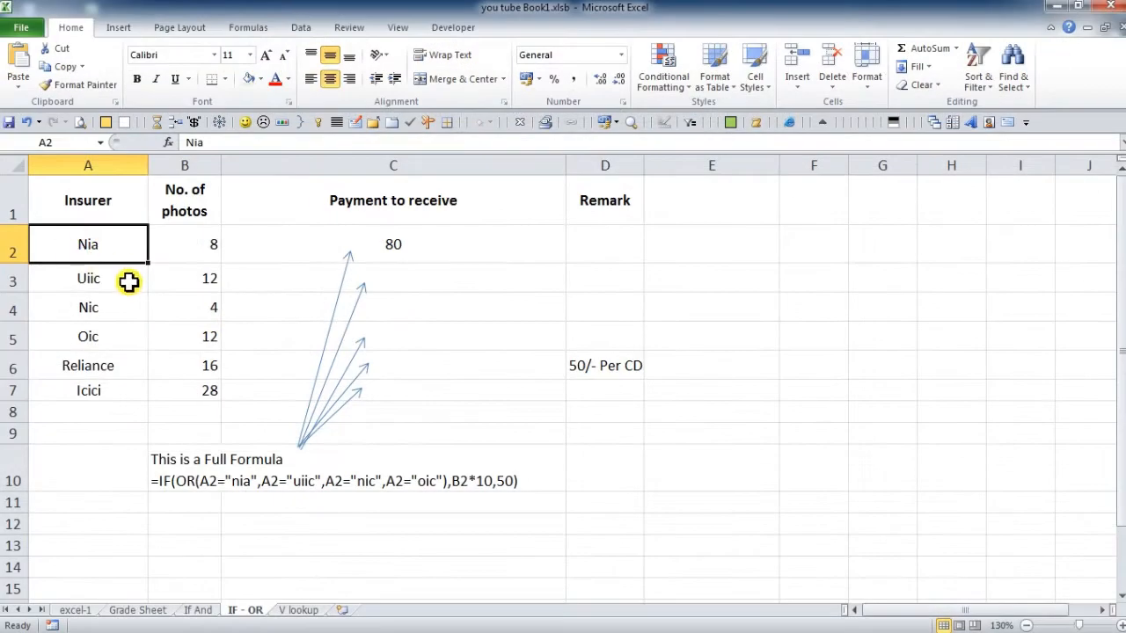
click(128, 282)
click(133, 307)
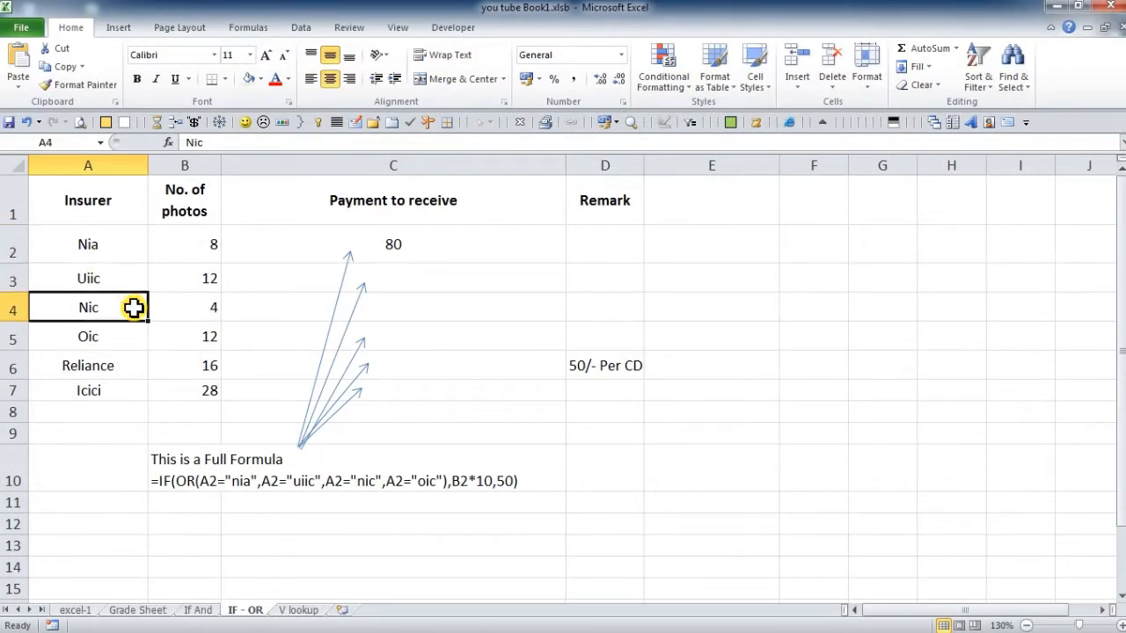
click(130, 337)
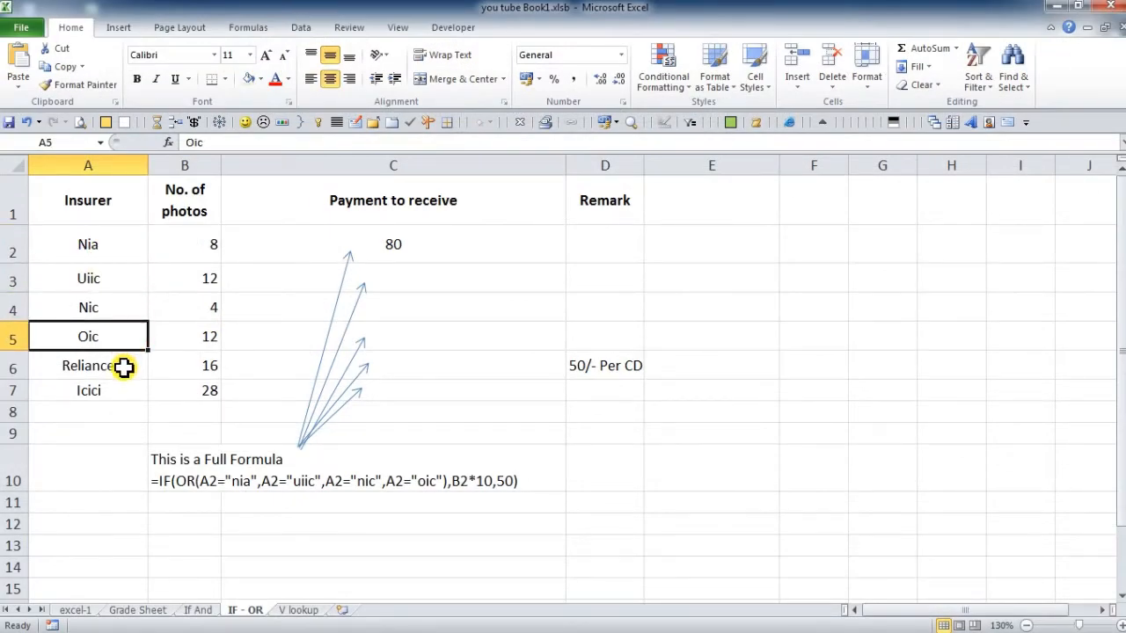
click(124, 367)
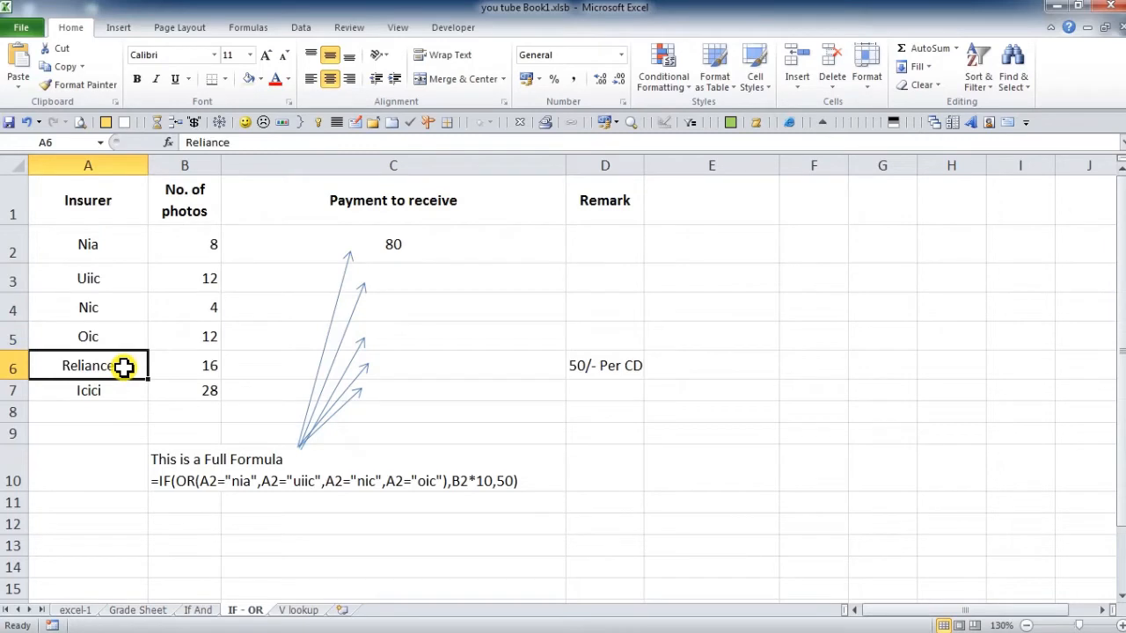
- Examine the IF/OR payment formula in C2 against A2 and B2, highlighting its B2*10 and 50 arguments without editing them
click(123, 246)
click(412, 239)
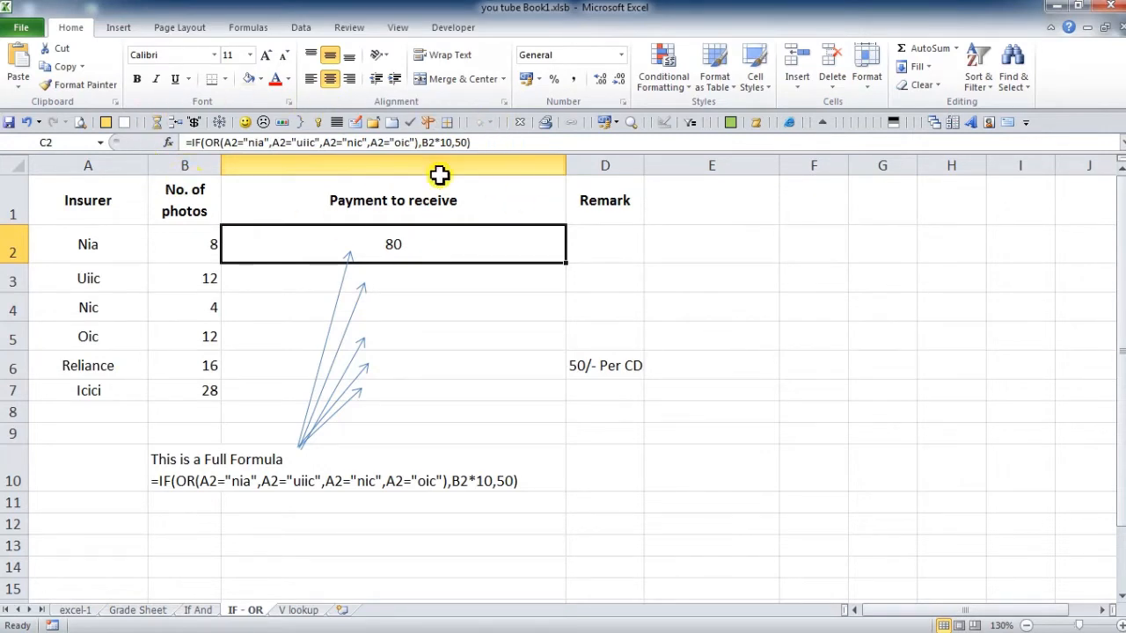
click(199, 249)
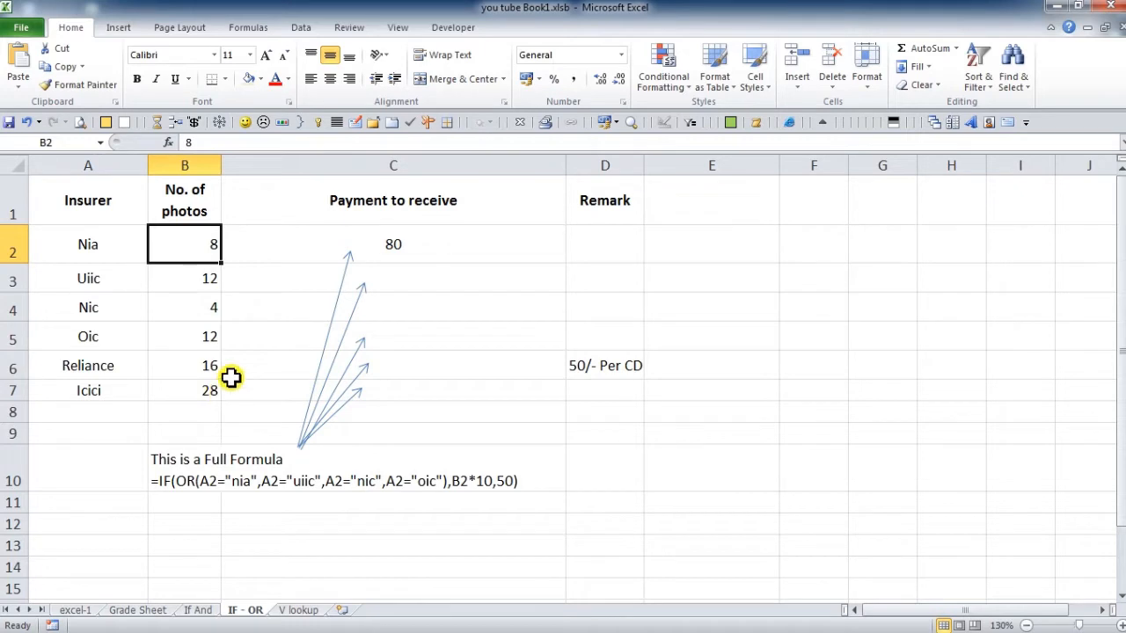
click(452, 241)
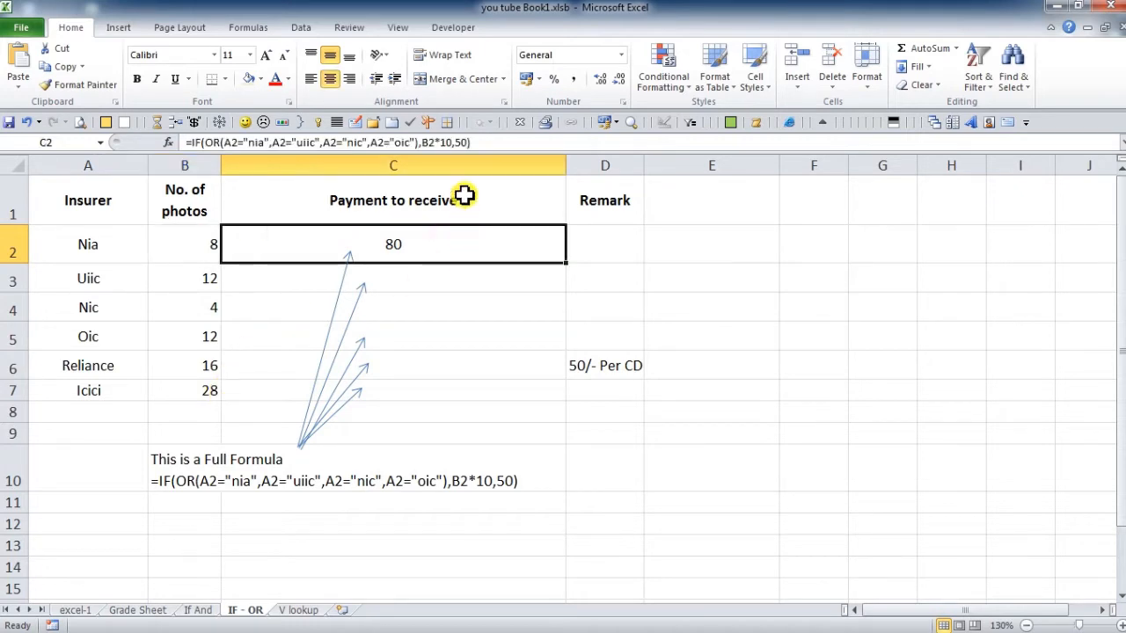
click(454, 142)
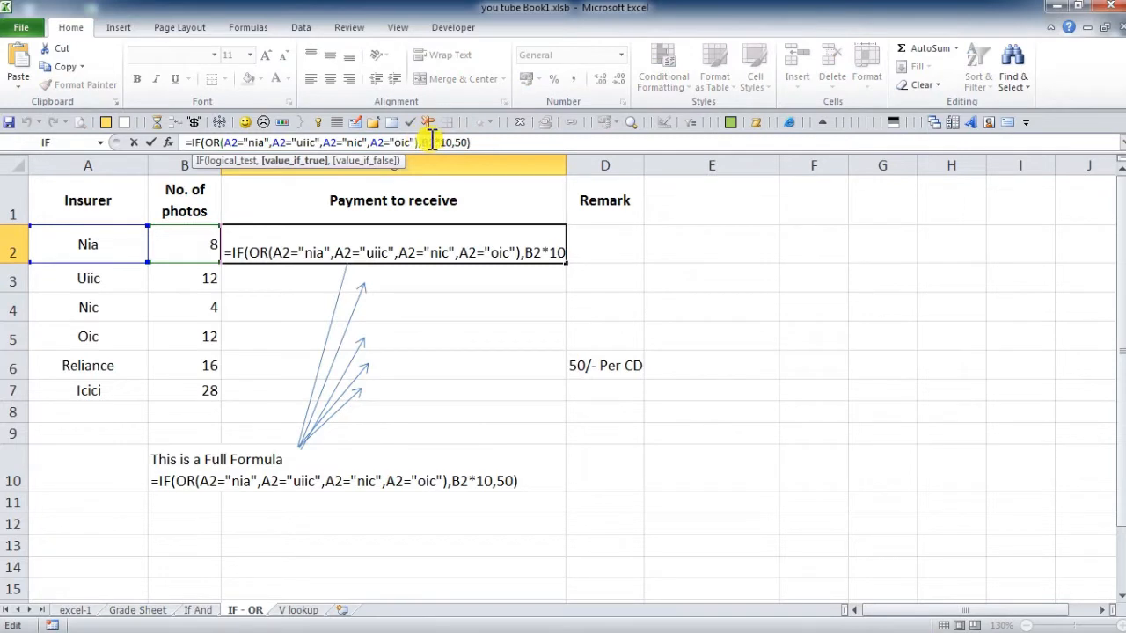
drag(423, 141, 453, 142)
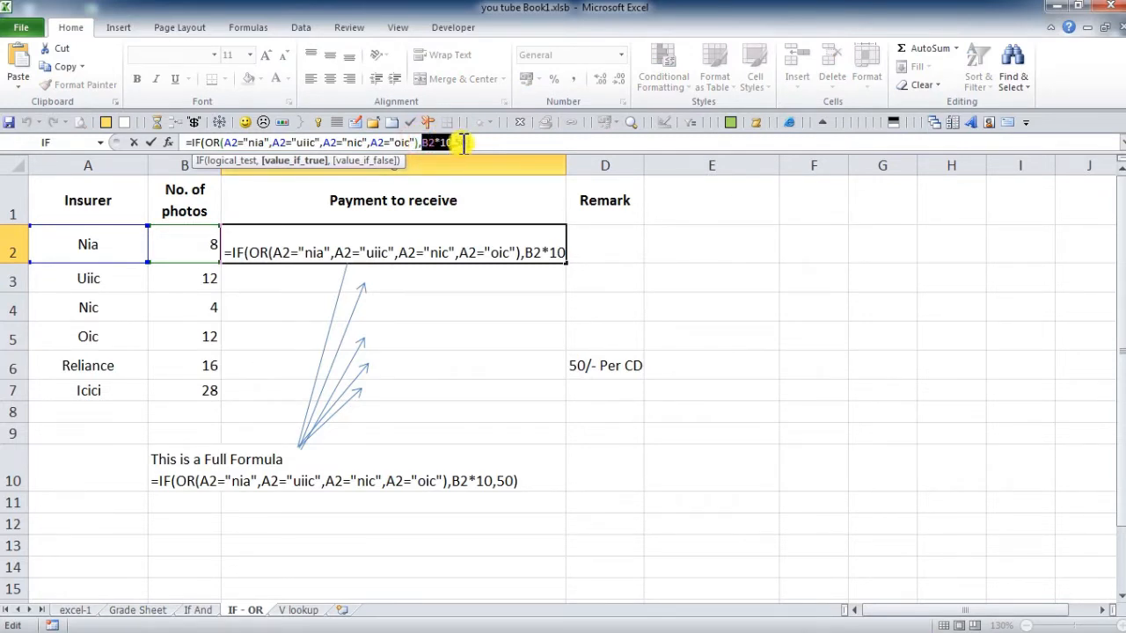
double_click(461, 142)
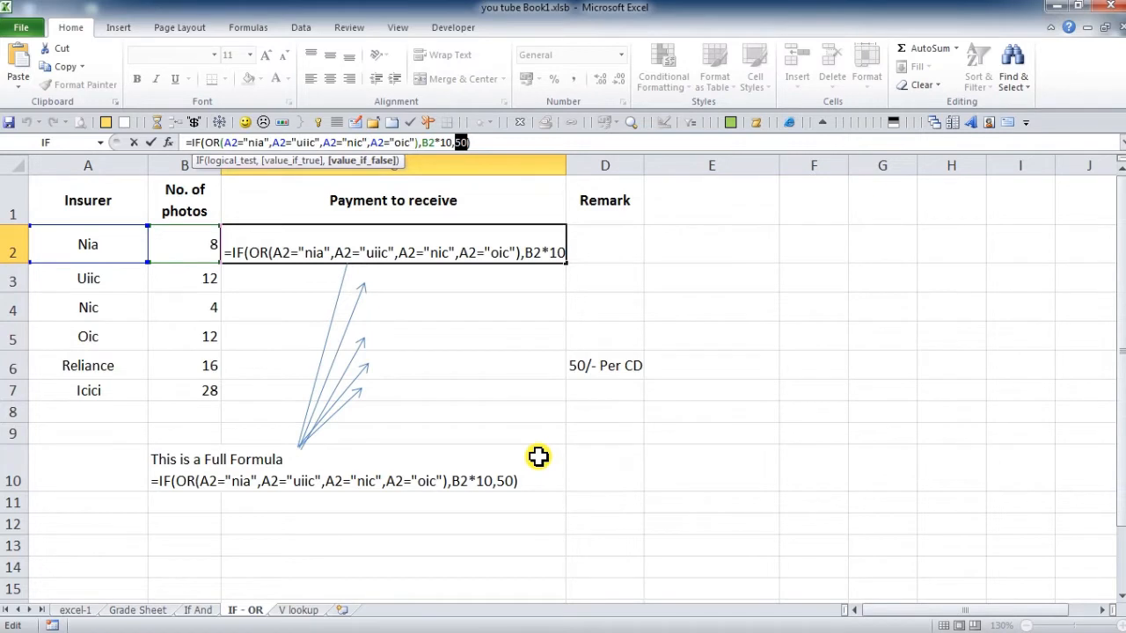
key(Tab)
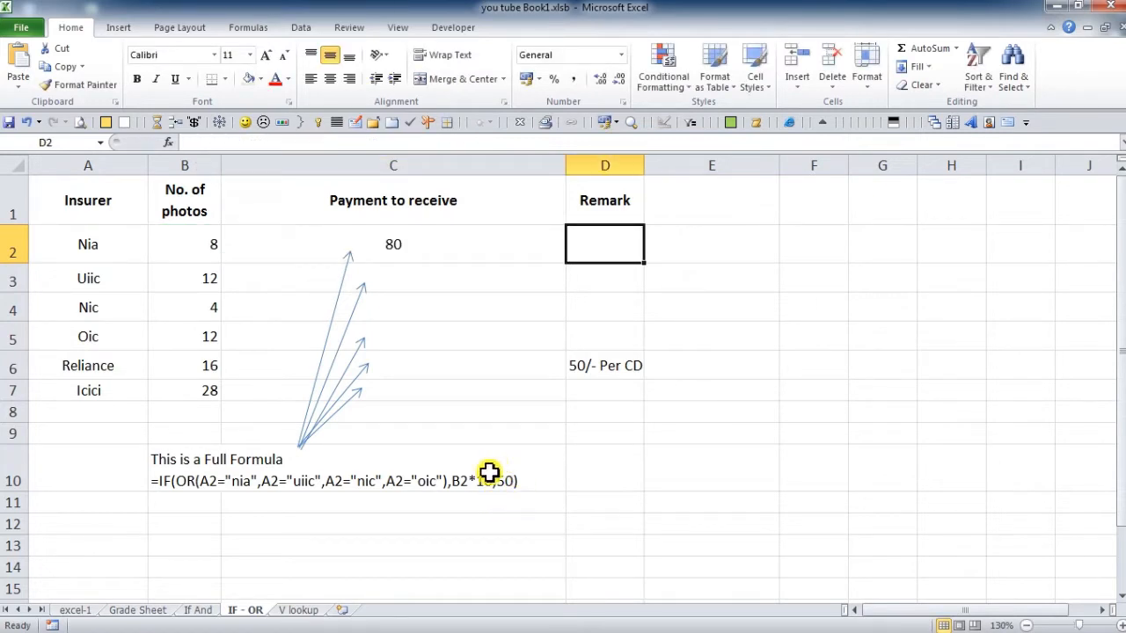
click(432, 241)
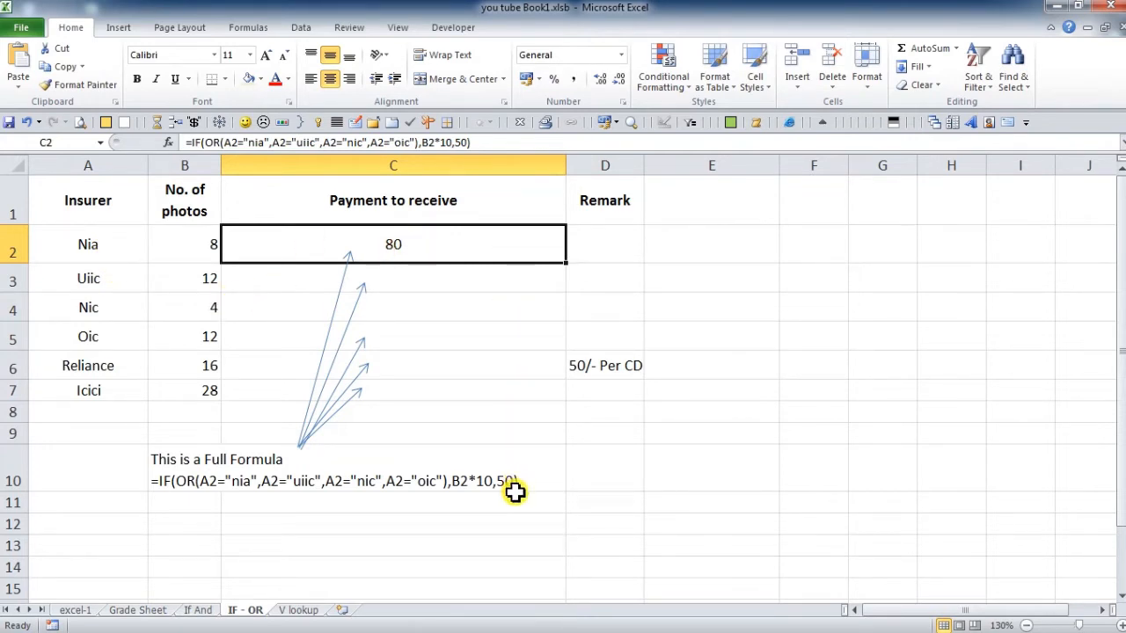
- Test the payment formula in C2 by changing the insurer in A2 to "reliaance"
click(88, 241)
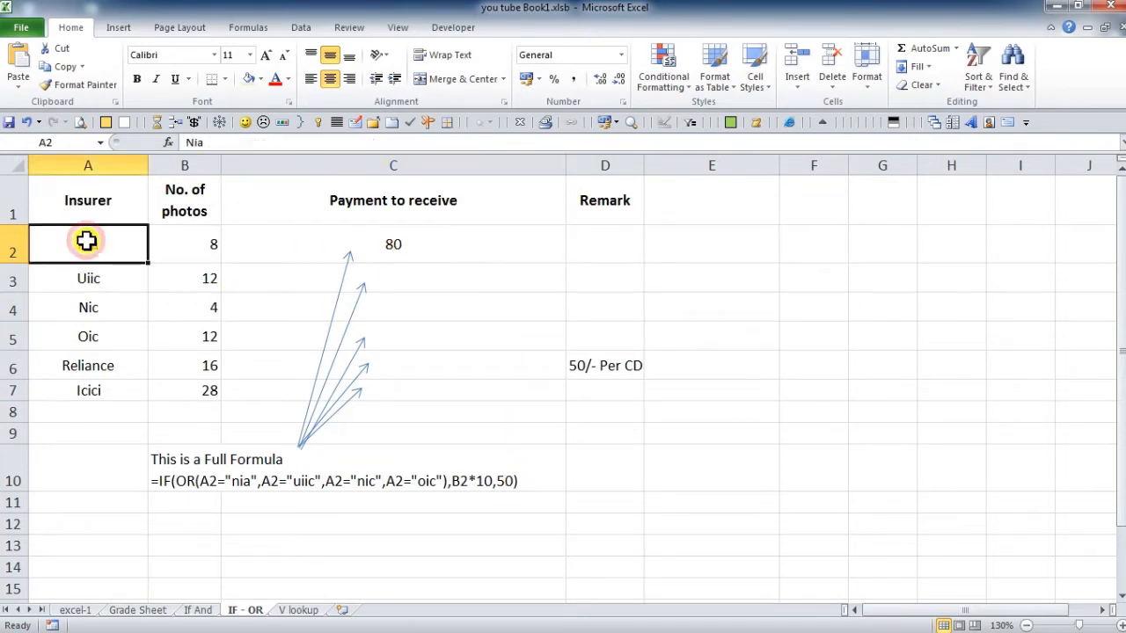
text(reliaance)
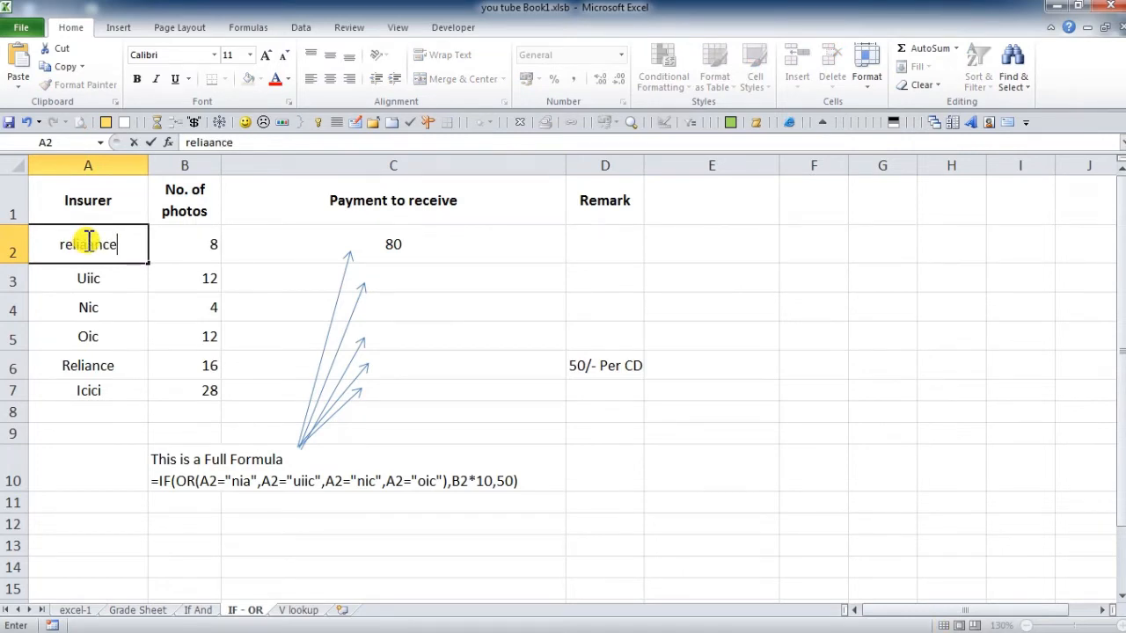
key(Return)
click(486, 236)
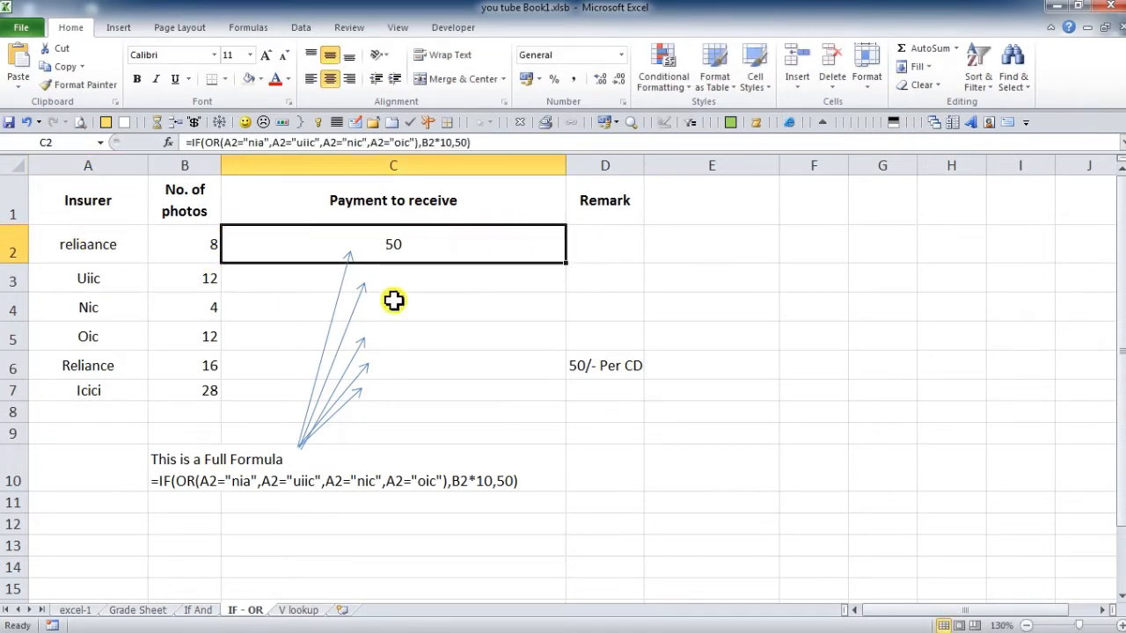
- Try 24 as the number of photos in B2, and set it to 50
click(195, 245)
text(24)
key(Return)
click(195, 244)
text(50)
key(Return)
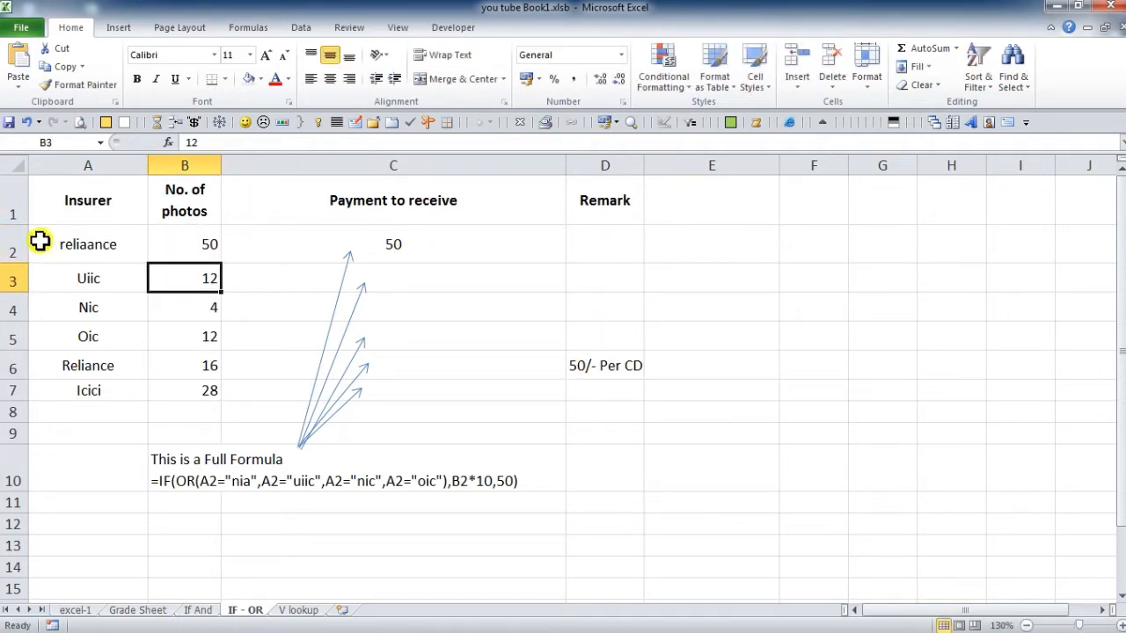
- Set the insurer in A2 to "nia"
click(83, 247)
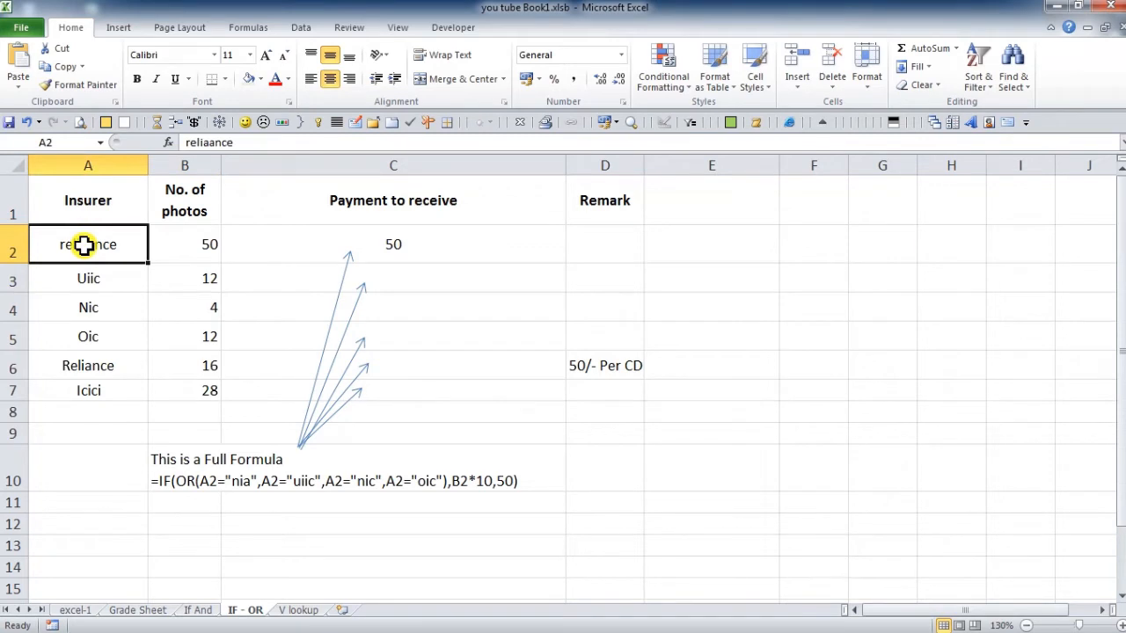
text(nia)
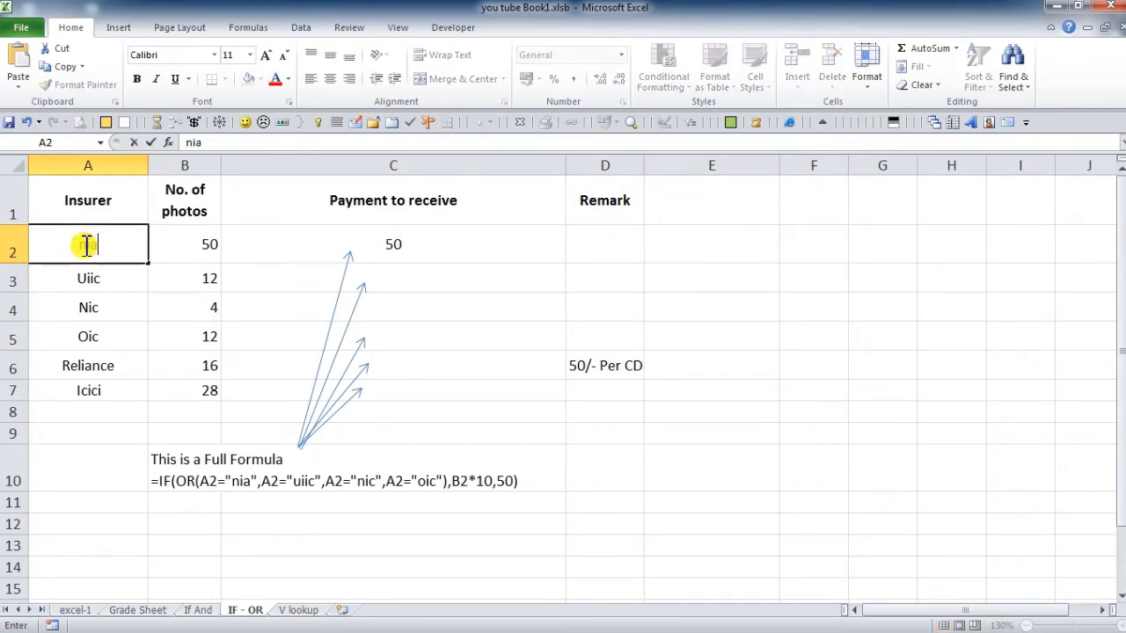
key(Return)
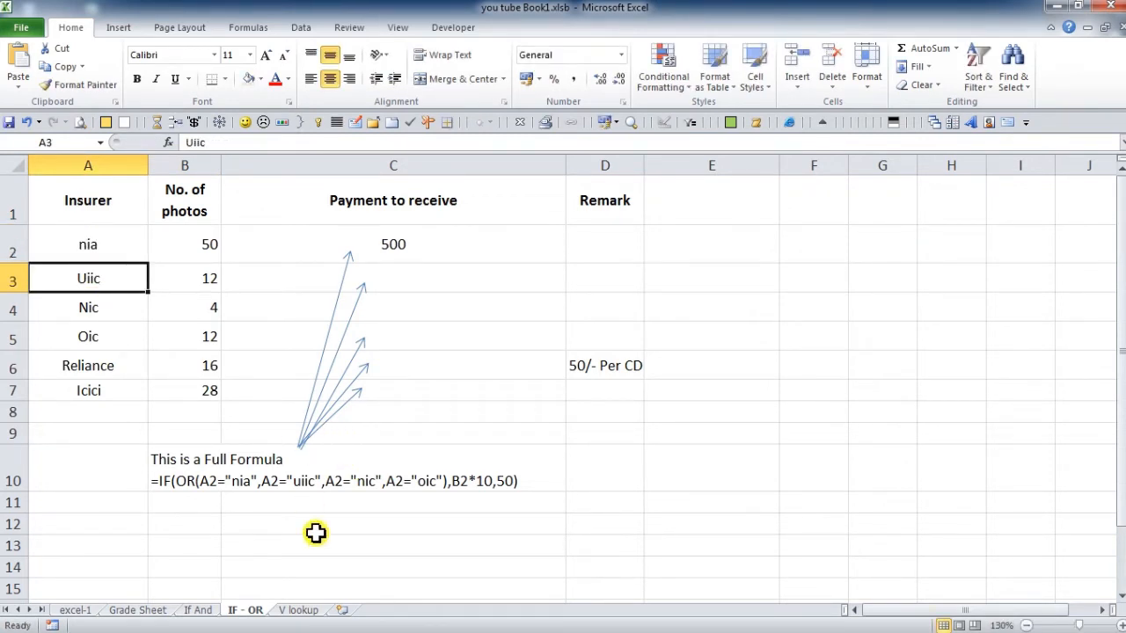
- On the V lookup sheet, inspect the VLOOKUP formula in C14 without edits and highlight its source table A1:C6
click(297, 610)
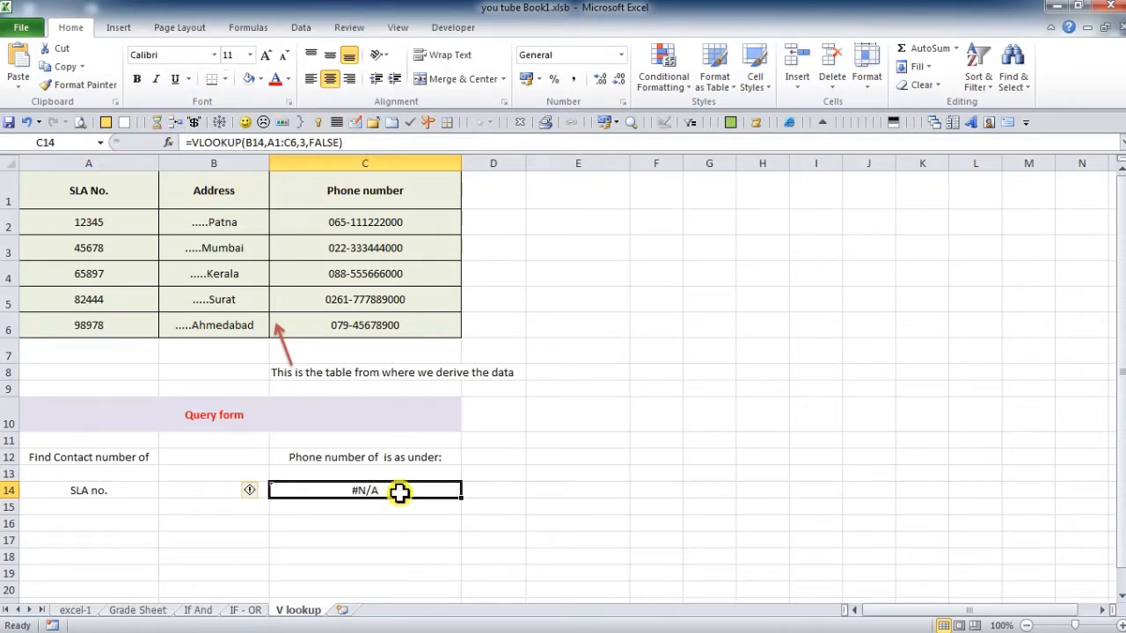
double_click(394, 499)
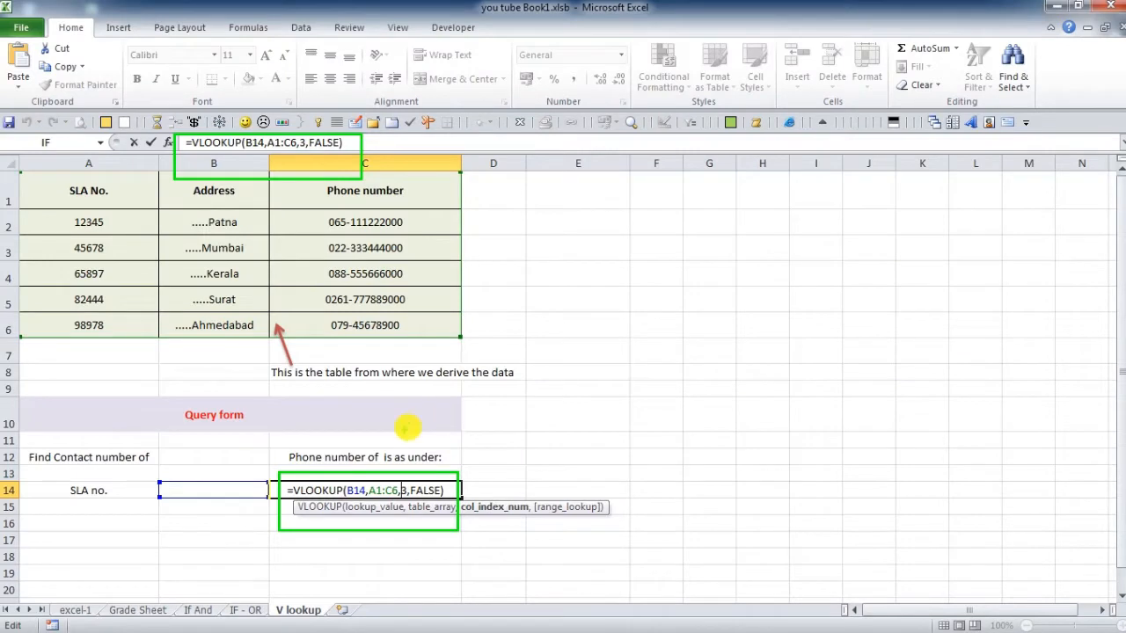
click(255, 246)
key(Escape)
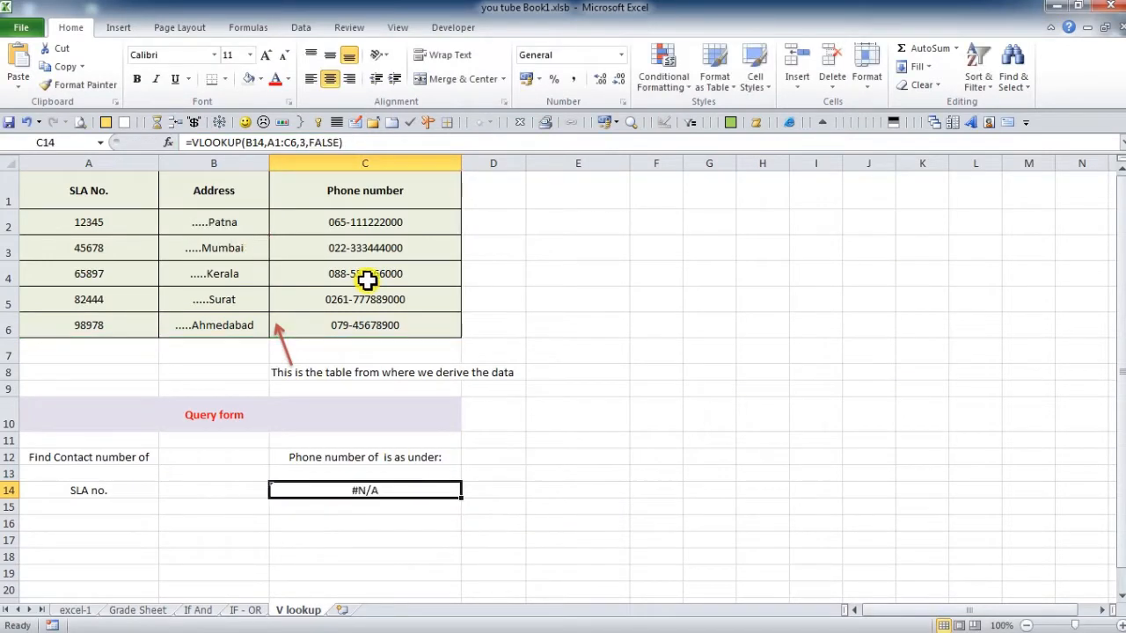
click(105, 234)
drag(88, 175, 410, 324)
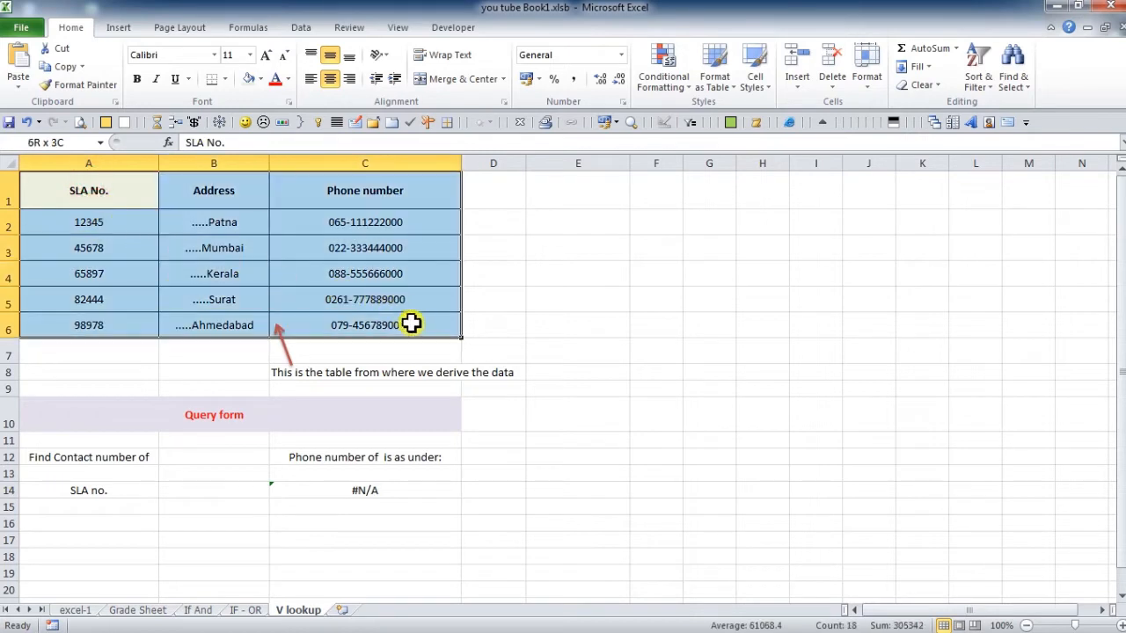
- Examine how each SLA number in A2:A5 pairs with the phone number in column C of the source table
click(122, 225)
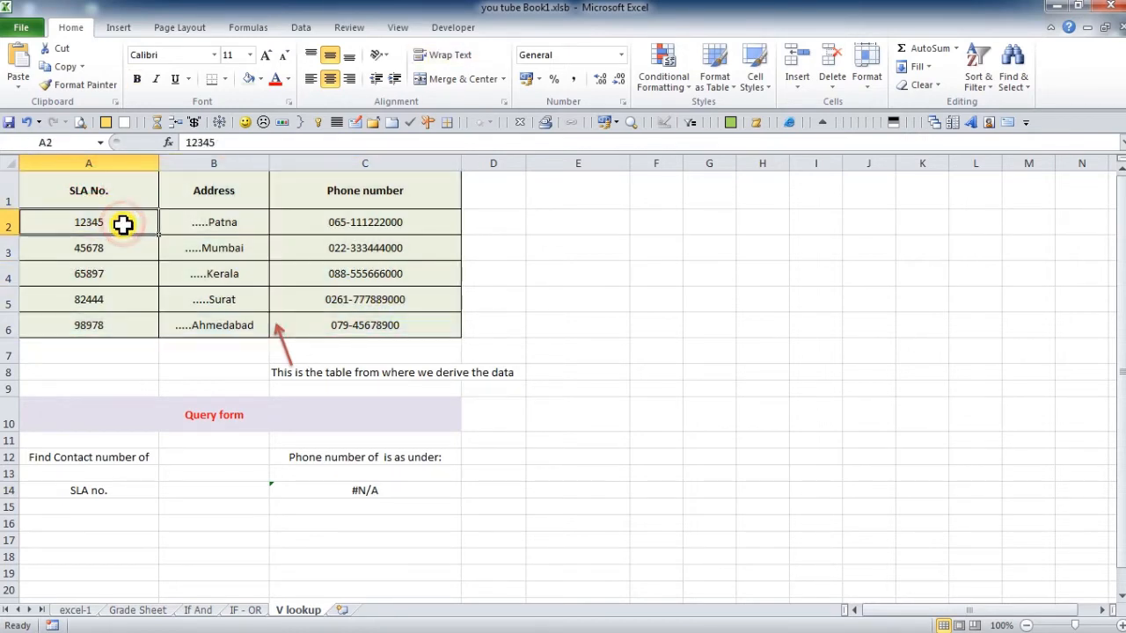
click(250, 219)
click(355, 223)
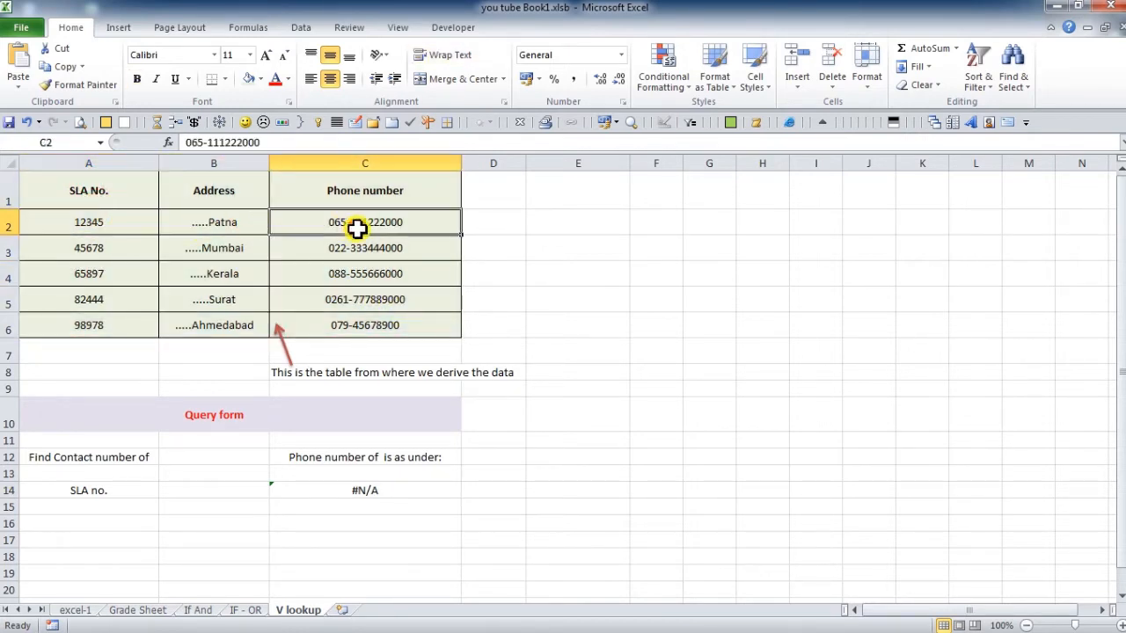
click(114, 223)
click(346, 221)
click(120, 226)
click(349, 222)
click(124, 251)
click(61, 274)
click(387, 274)
click(118, 299)
click(364, 299)
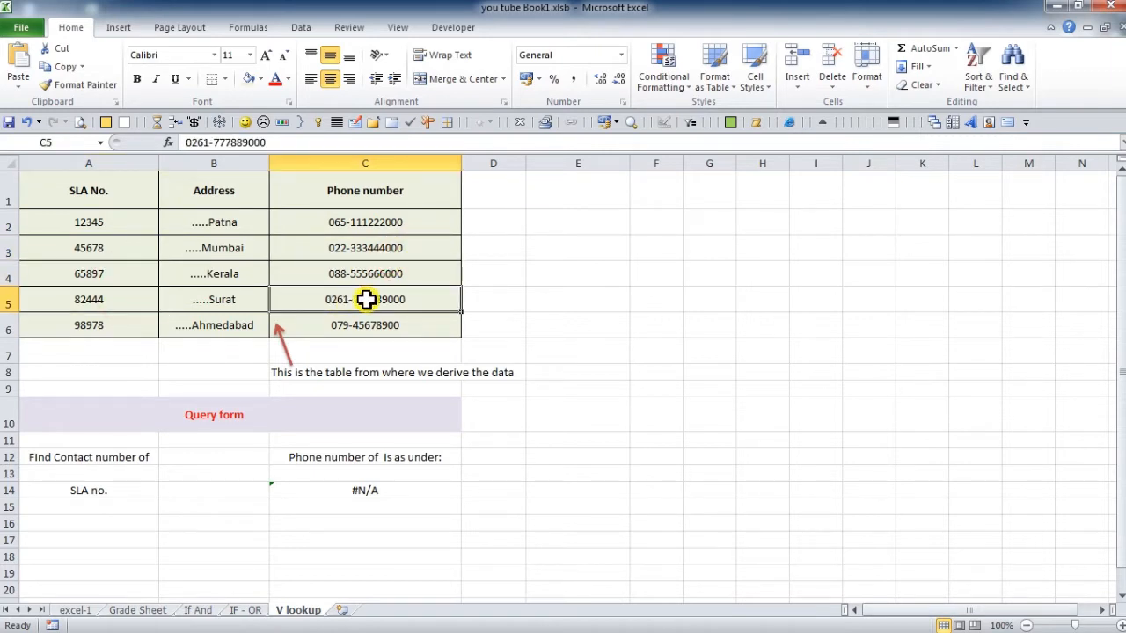
- Look up a phone number by entering SLA number 45678 in B14 and compare the result with source table row 3
click(201, 490)
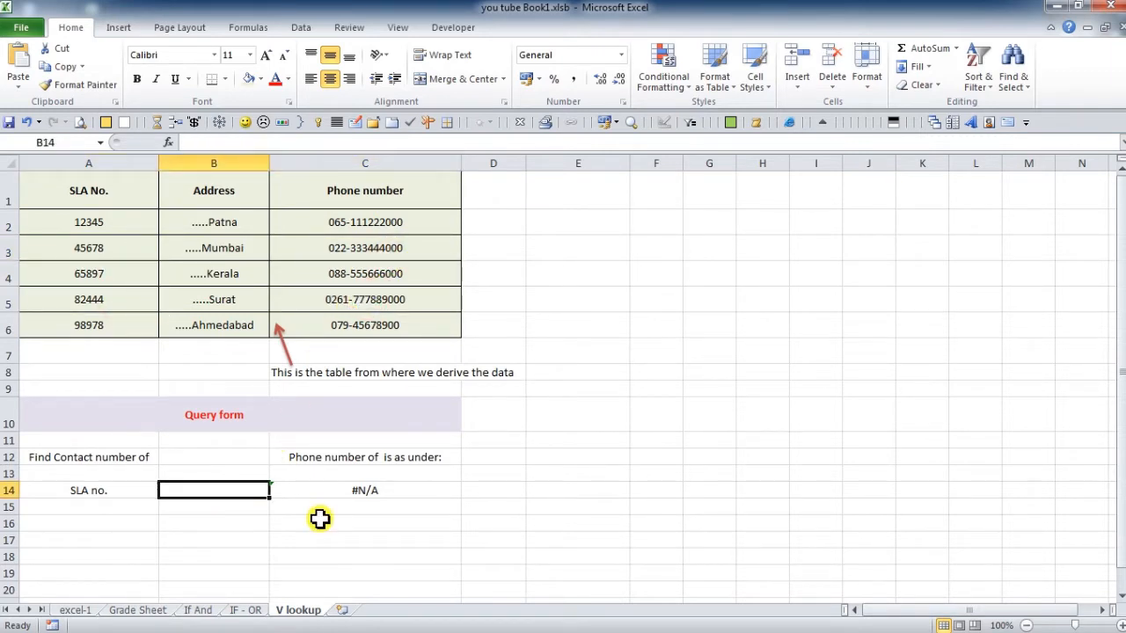
text(46)
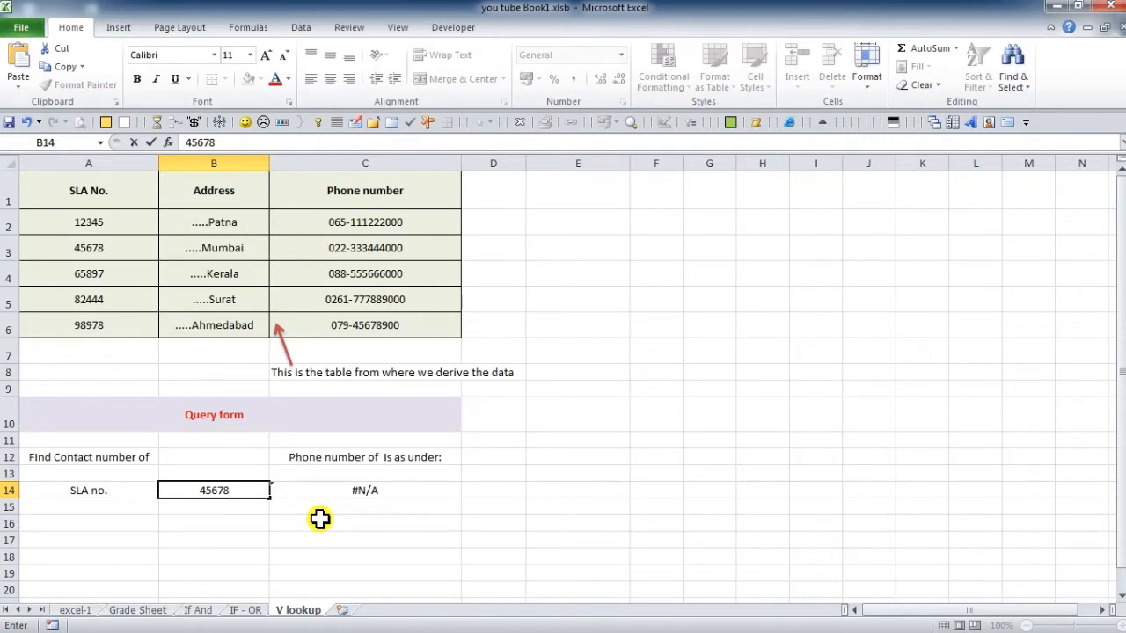
key(Return)
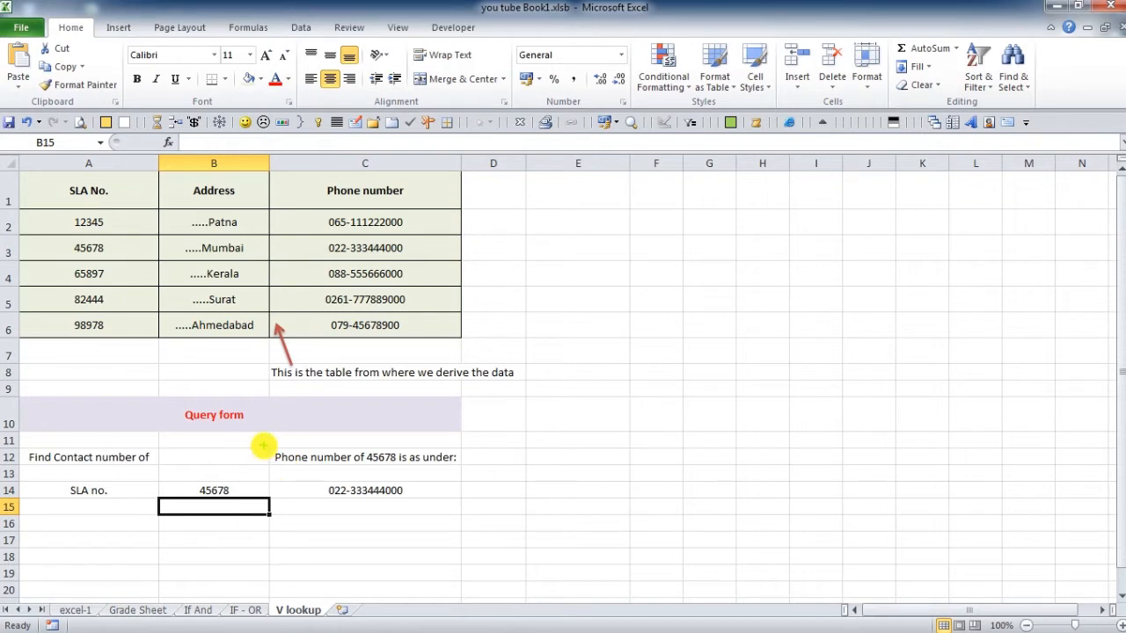
drag(263, 446, 505, 523)
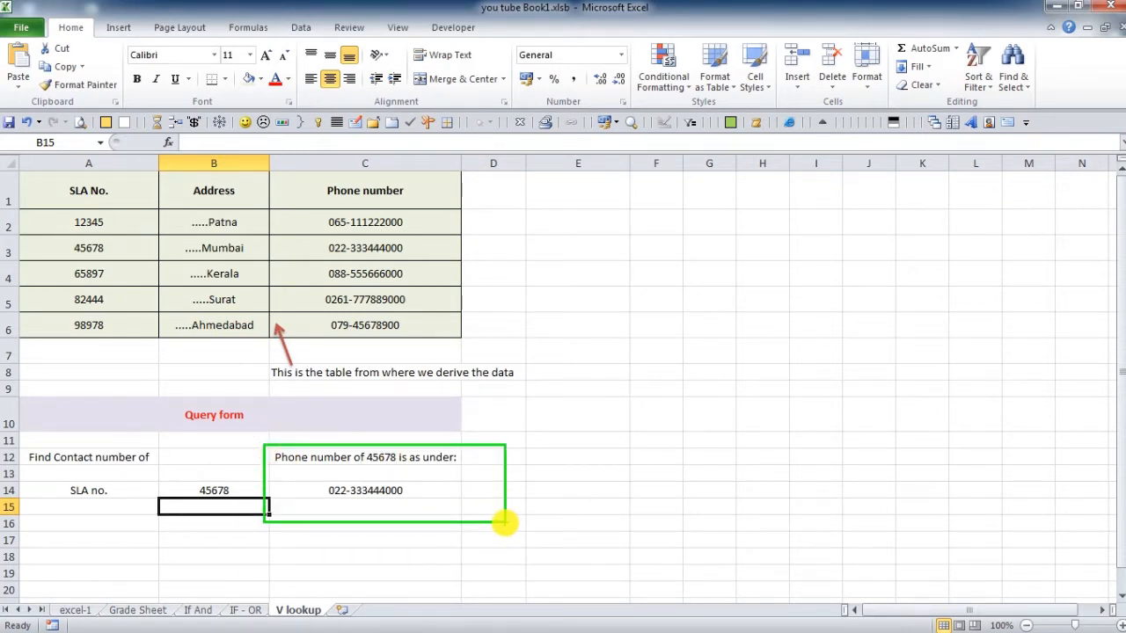
drag(35, 233, 443, 262)
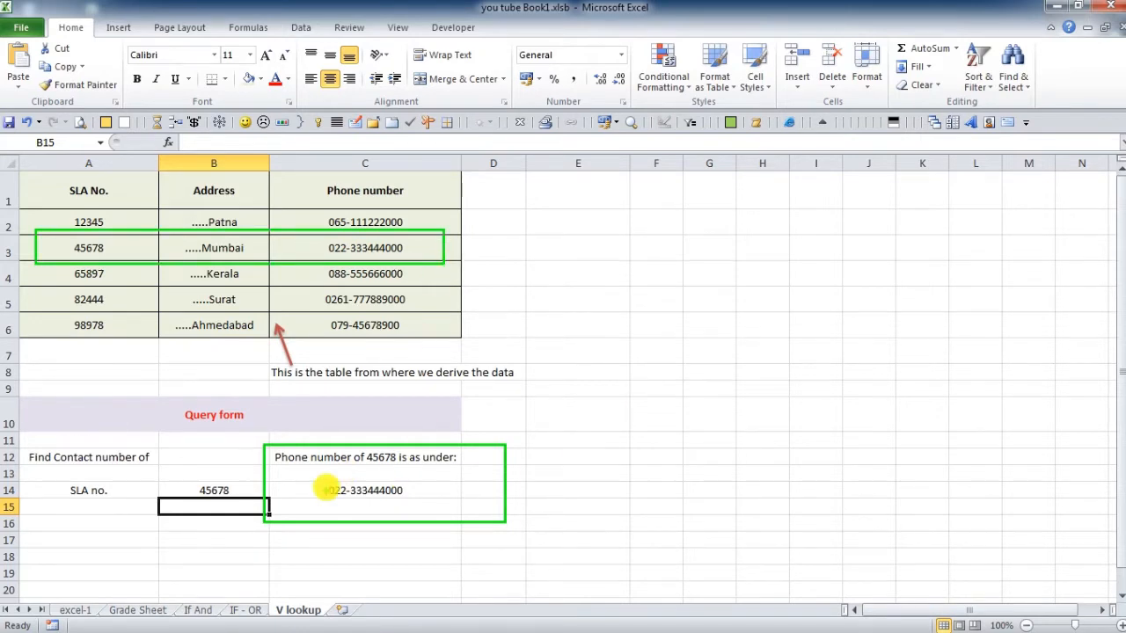
- Set the SLA number in B14 to 65897 and compare the returned phone number with source table row 4
click(213, 491)
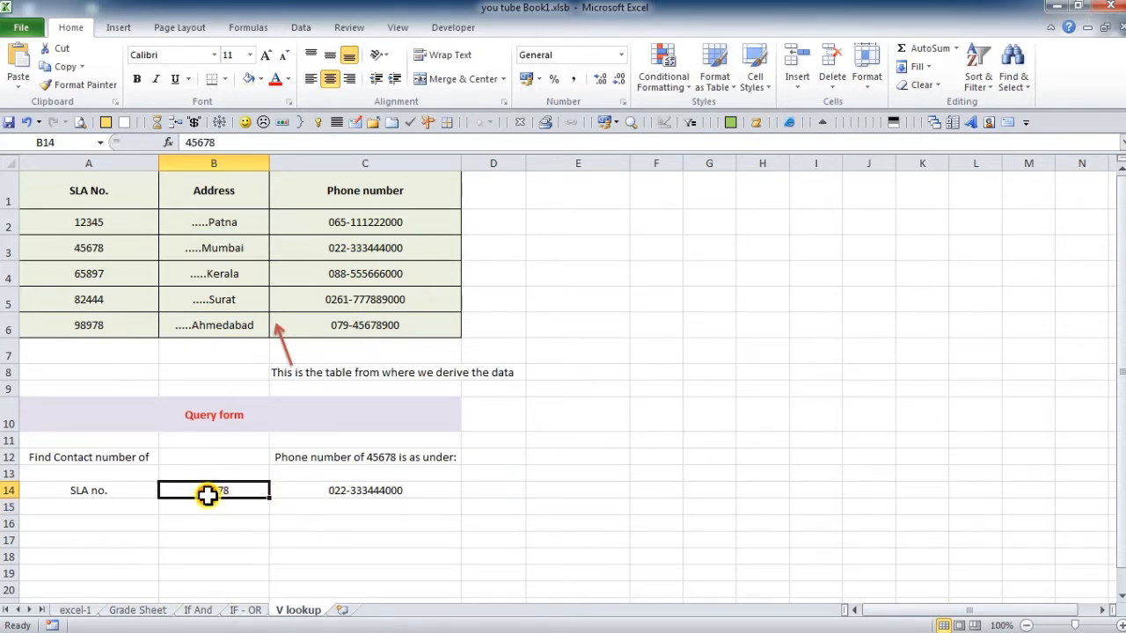
text(65897)
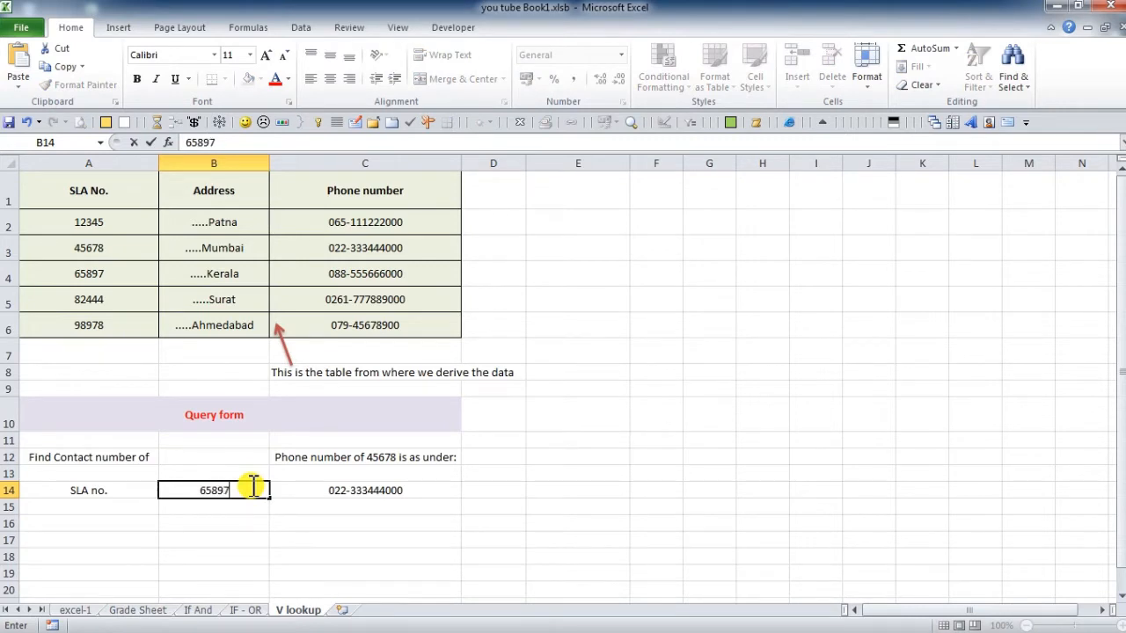
key(Return)
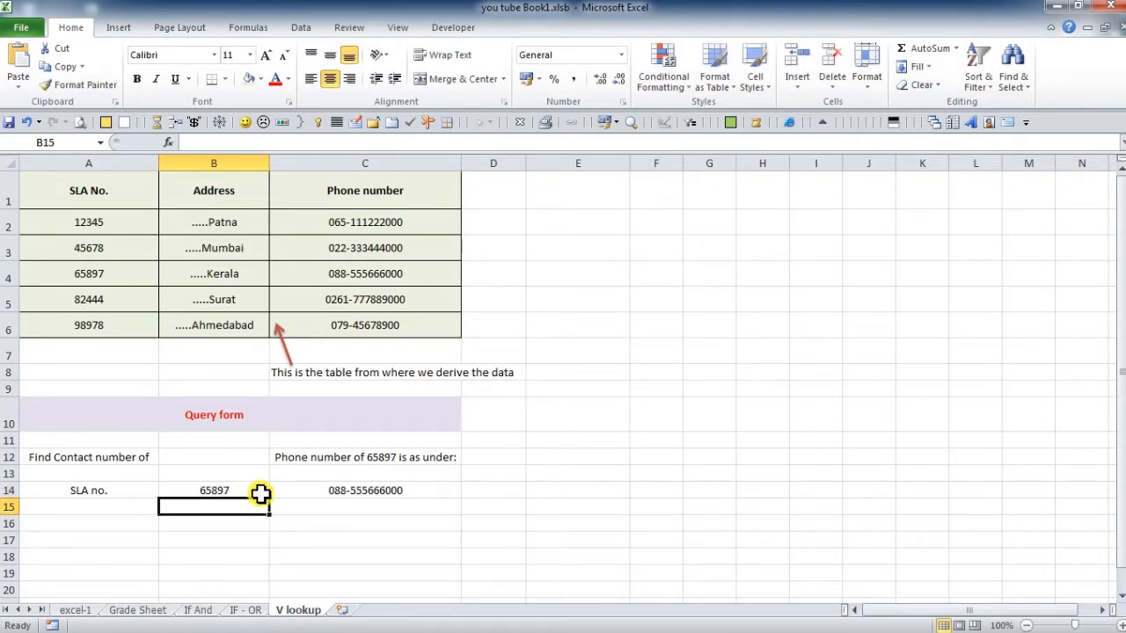
mouse_move(176, 473)
mouse_down()
mouse_move(440, 484)
mouse_move(457, 510)
mouse_up()
mouse_move(43, 259)
mouse_down()
mouse_move(460, 276)
mouse_move(459, 291)
mouse_up()
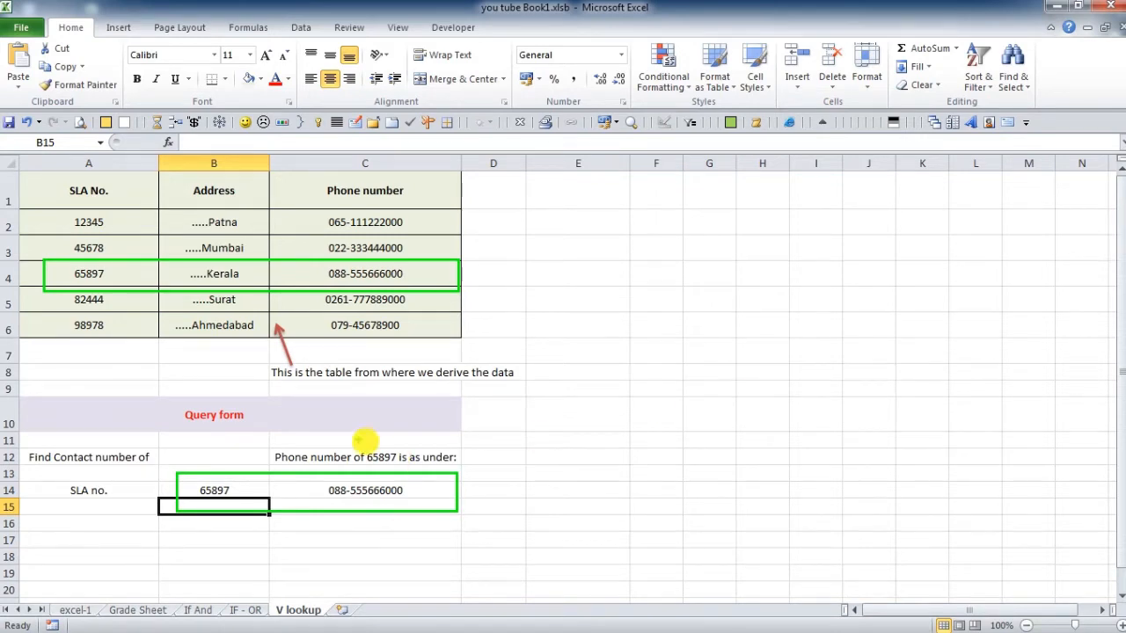
mouse_move(269, 435)
mouse_down()
mouse_move(439, 484)
mouse_move(459, 555)
mouse_up()
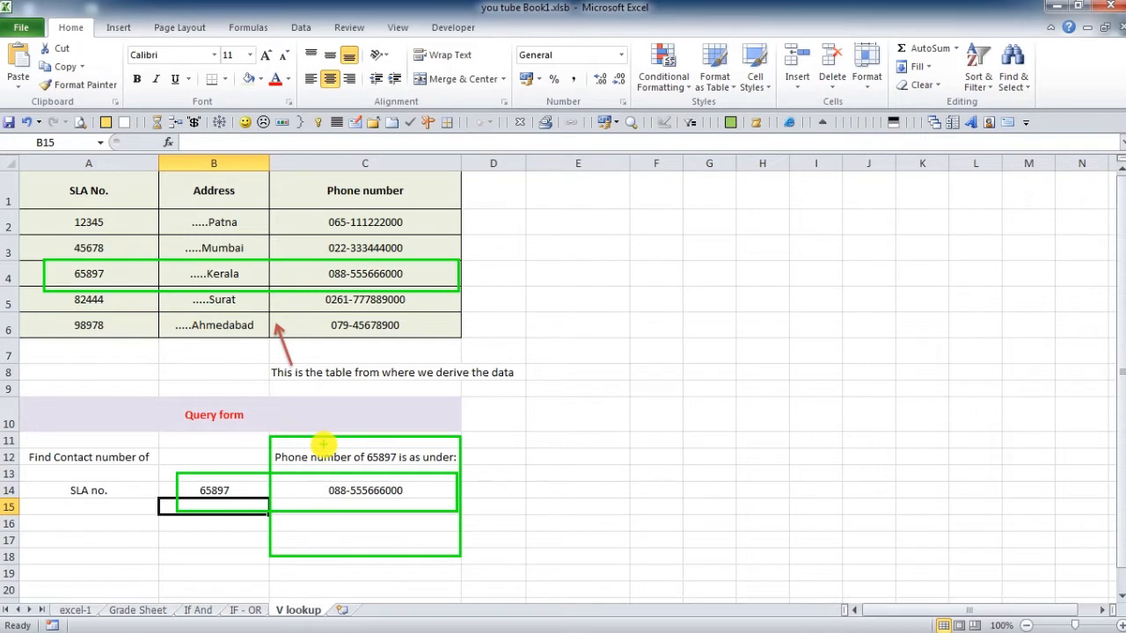
key(Escape)
click(589, 382)
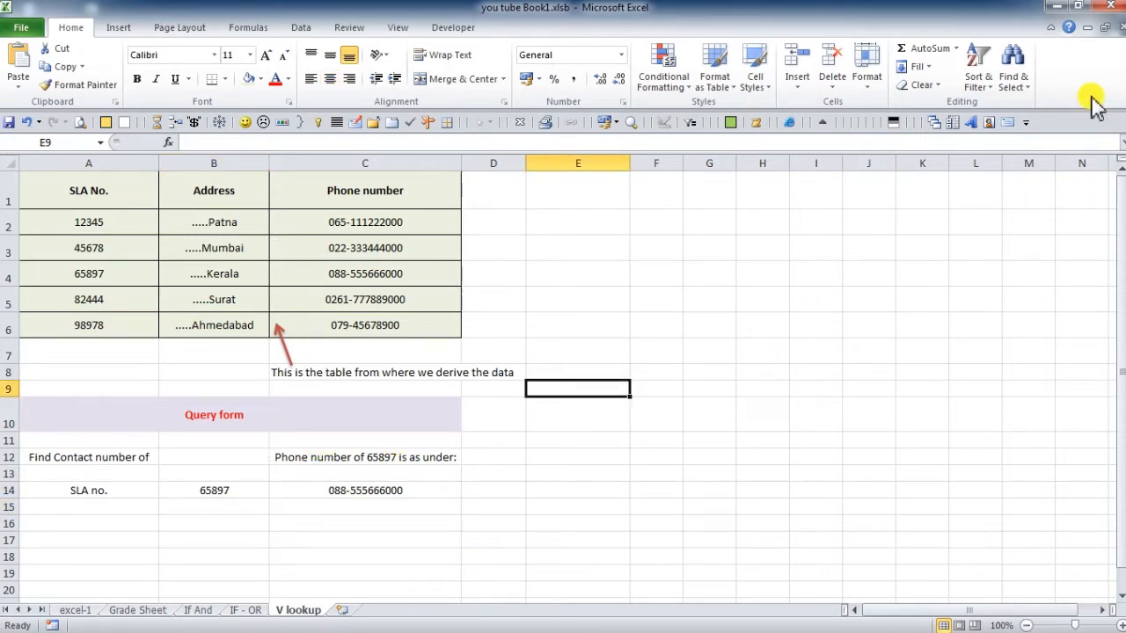
- Switch to the Apr 2019 to Mar 2020.xlsb workbook and examine the last record, row 14, on the Mum Master sheet
click(771, 557)
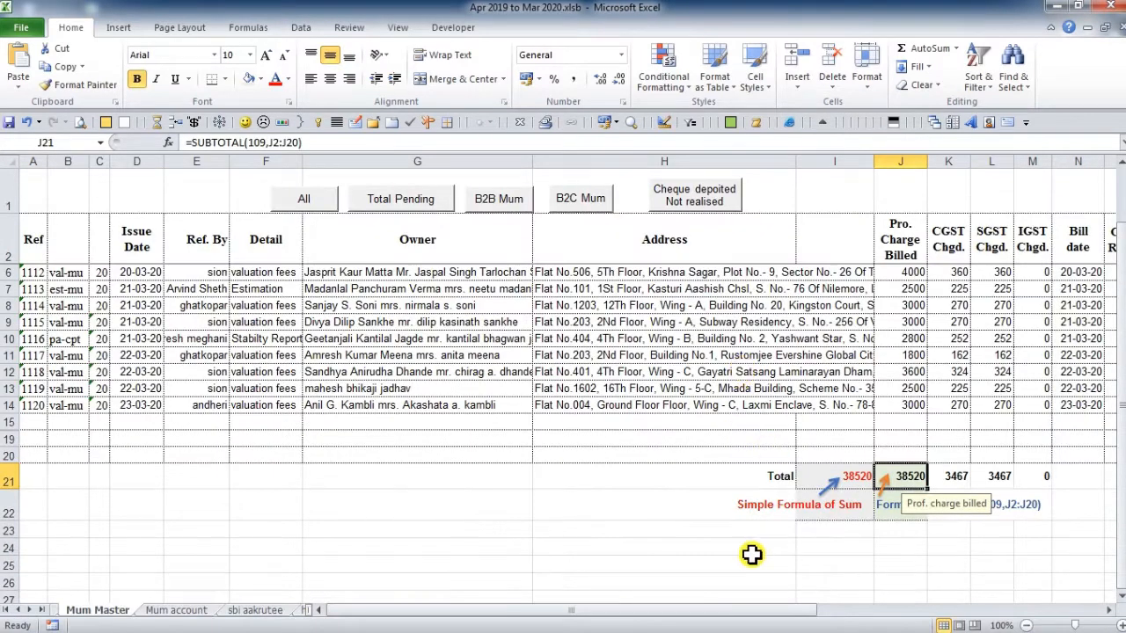
mouse_move(756, 616)
mouse_down()
mouse_move(794, 613)
mouse_move(754, 613)
mouse_up()
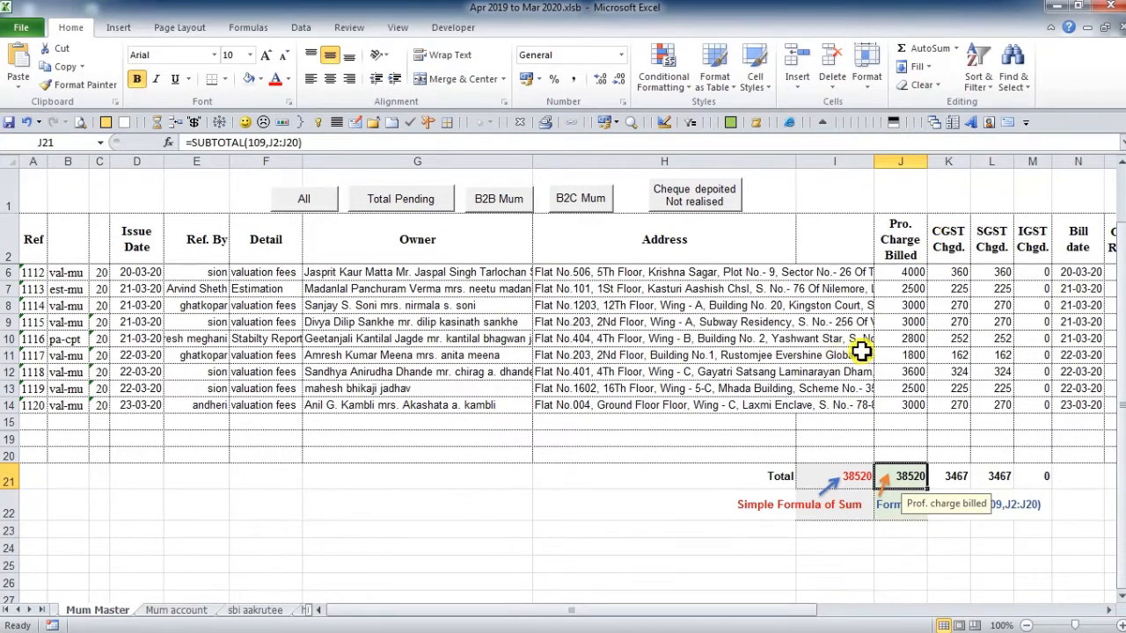
scroll(1122, 271, down, 3)
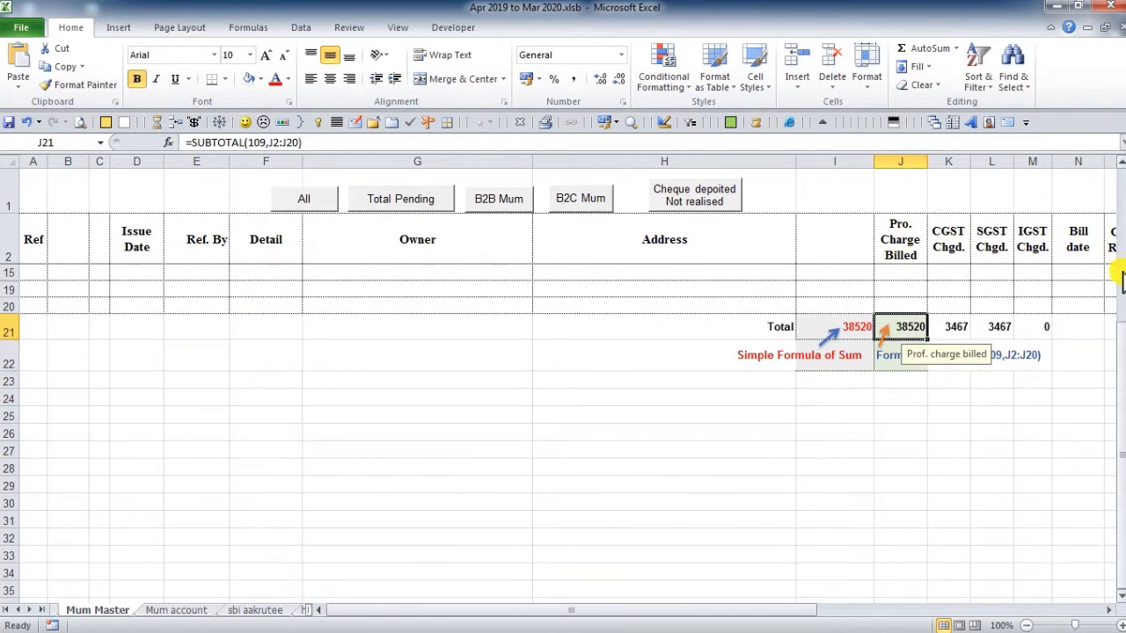
scroll(1122, 276, up, 1)
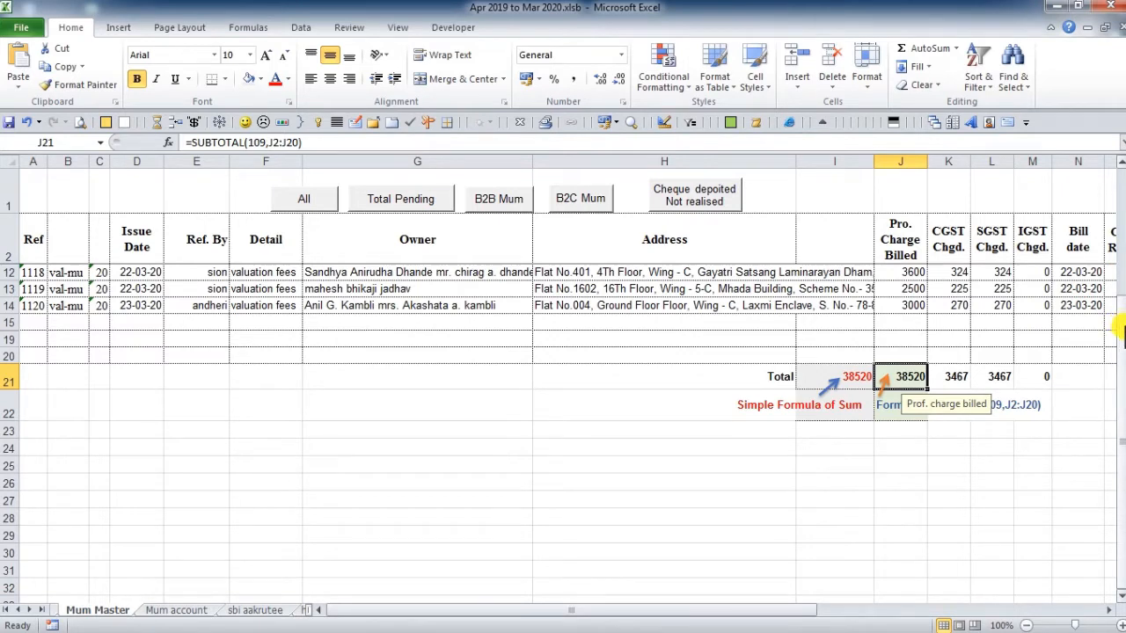
click(35, 305)
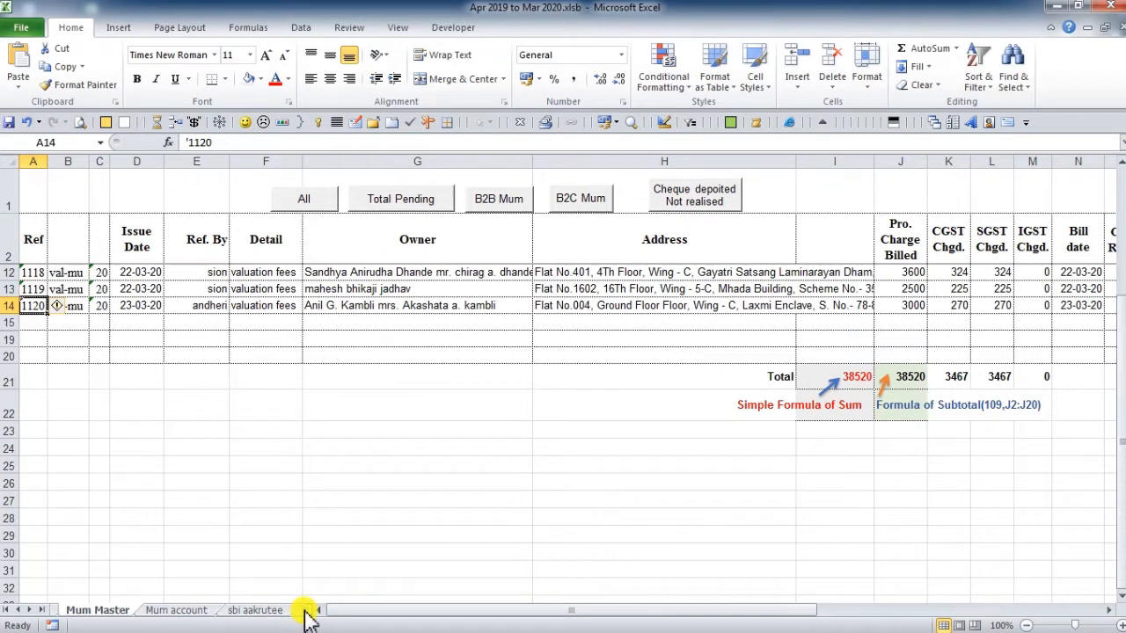
click(430, 304)
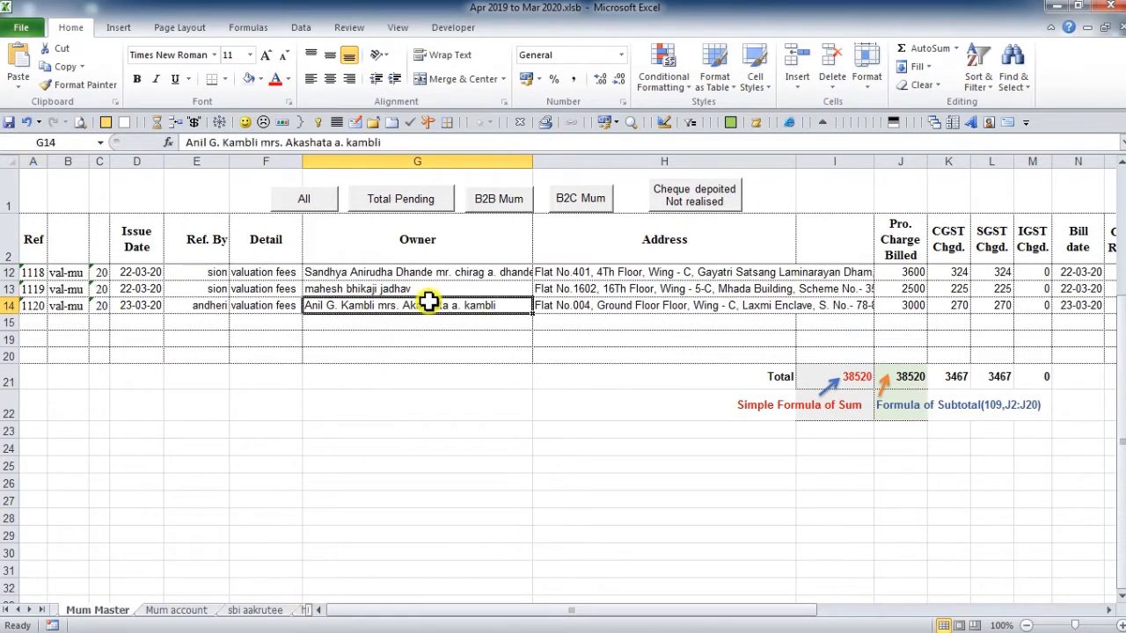
click(652, 306)
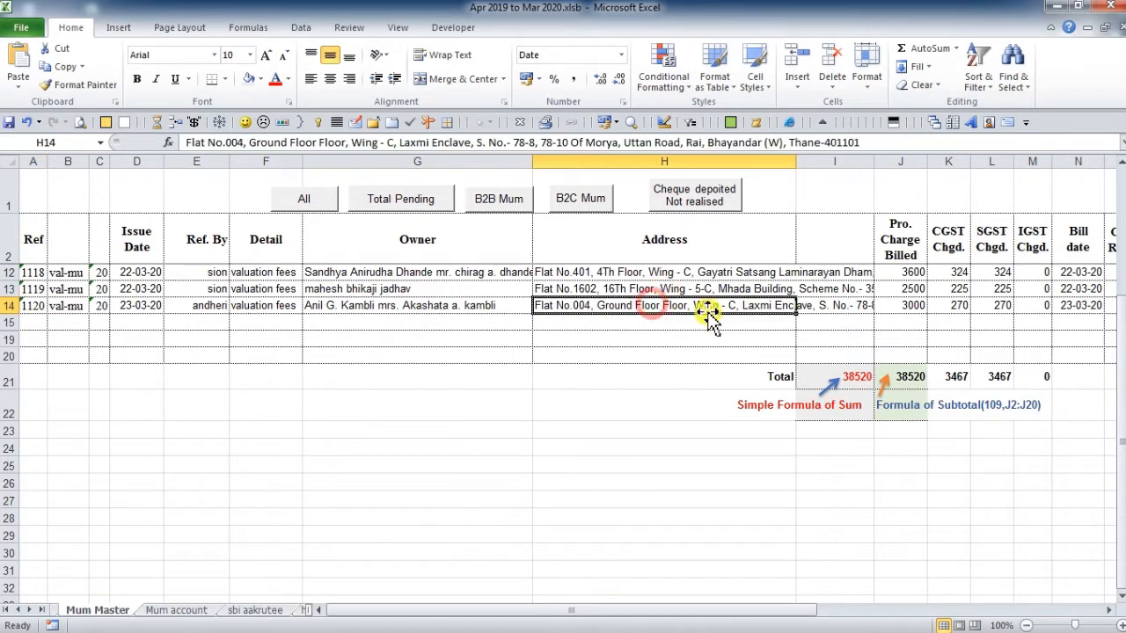
click(27, 305)
drag(26, 305, 1101, 308)
mouse_move(768, 608)
mouse_move(724, 608)
mouse_down()
mouse_move(936, 620)
mouse_move(817, 606)
mouse_move(646, 630)
mouse_move(717, 626)
mouse_up()
- Review row 14's reference, issue date, owner, address, professional charge, GST amounts and bill date
click(32, 307)
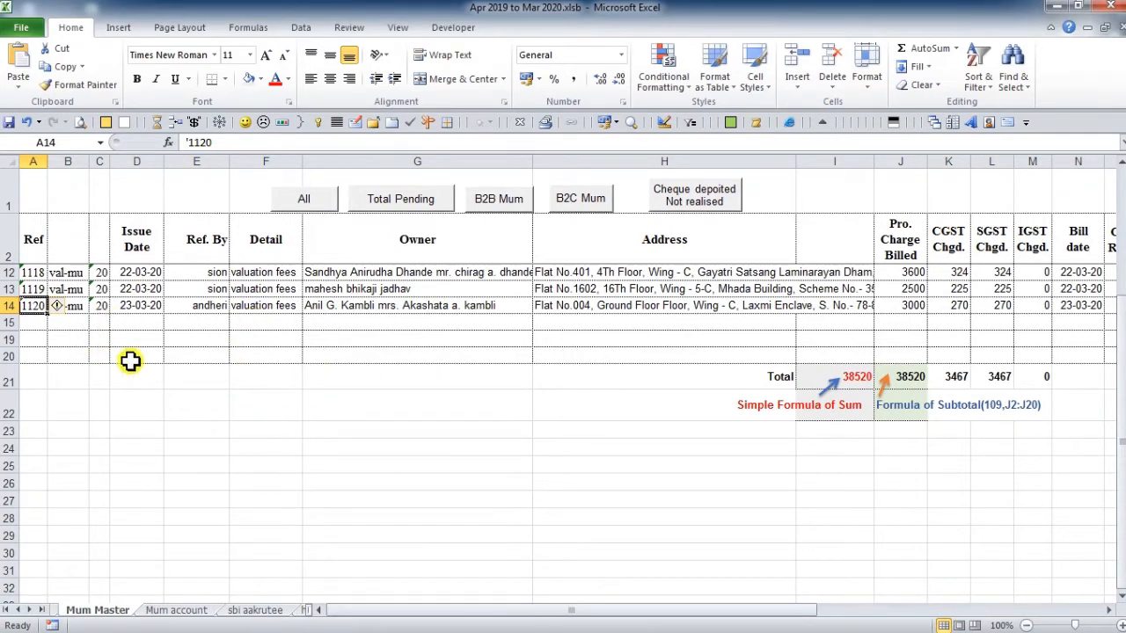
click(121, 308)
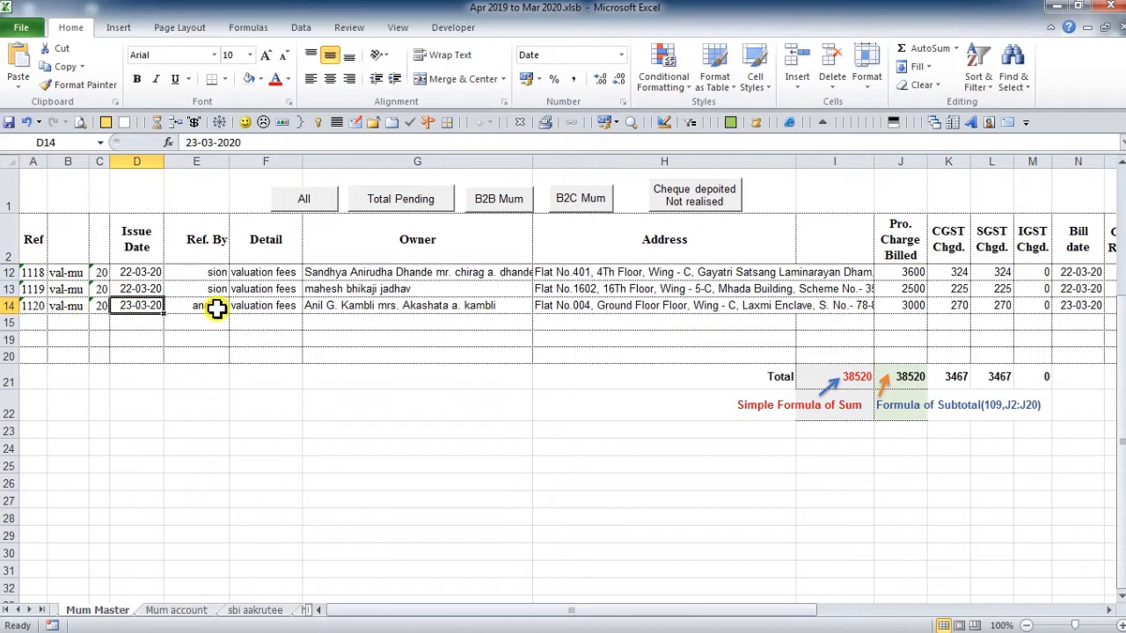
click(361, 307)
click(622, 307)
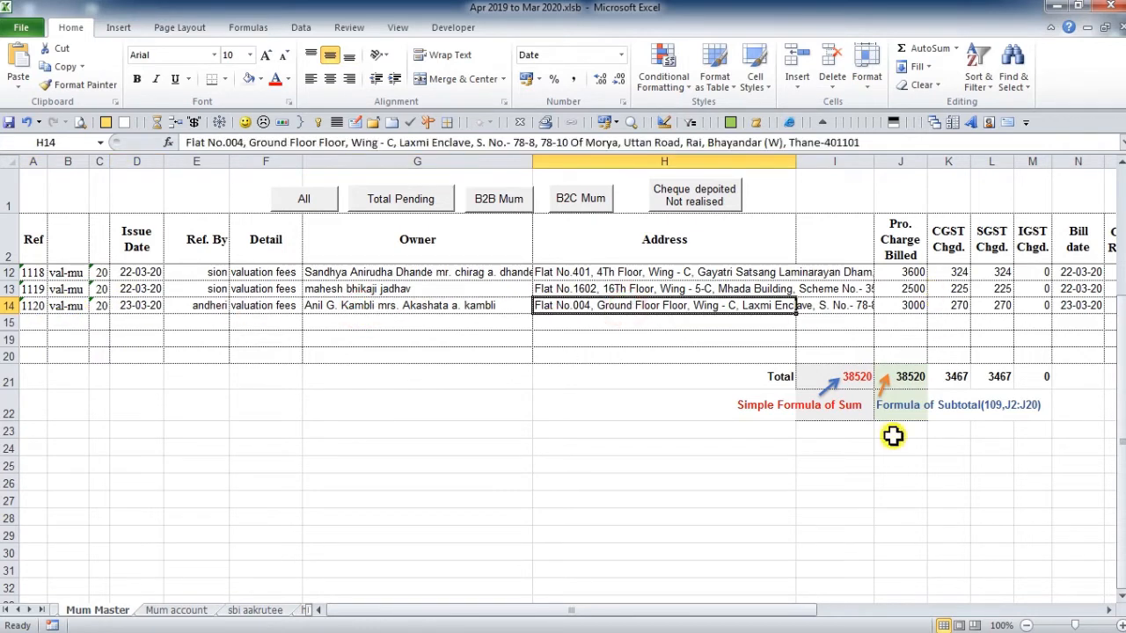
click(909, 292)
click(895, 306)
click(957, 305)
click(989, 305)
click(1039, 305)
click(1075, 306)
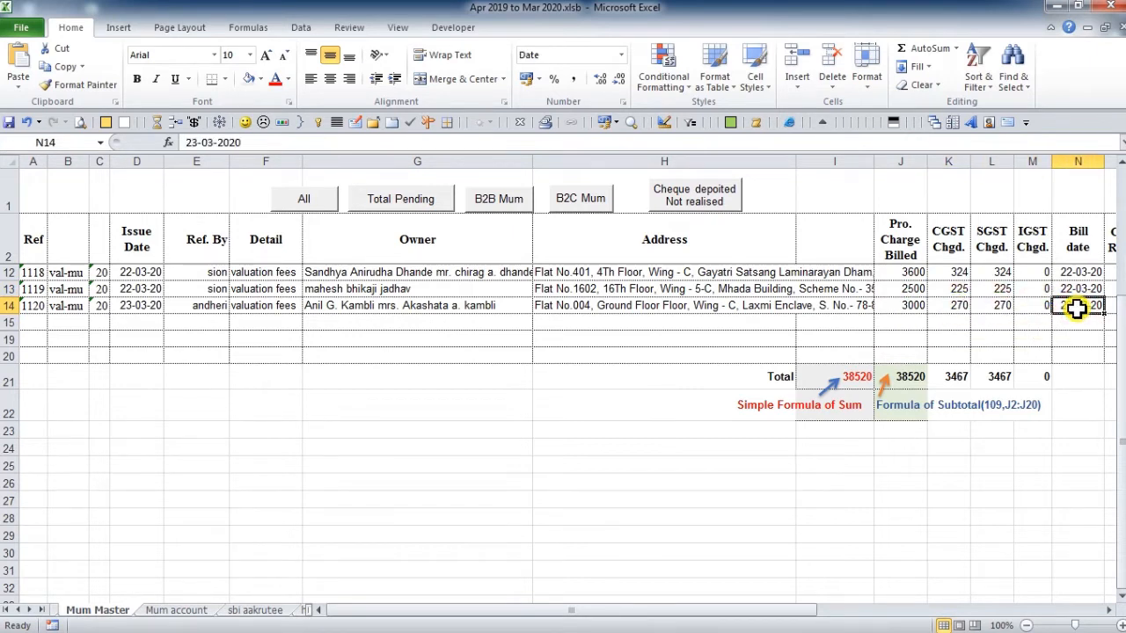
- Recheck row 14 from its fee detail and referrer through owner, address and professional charge to the bill date
click(334, 306)
click(268, 307)
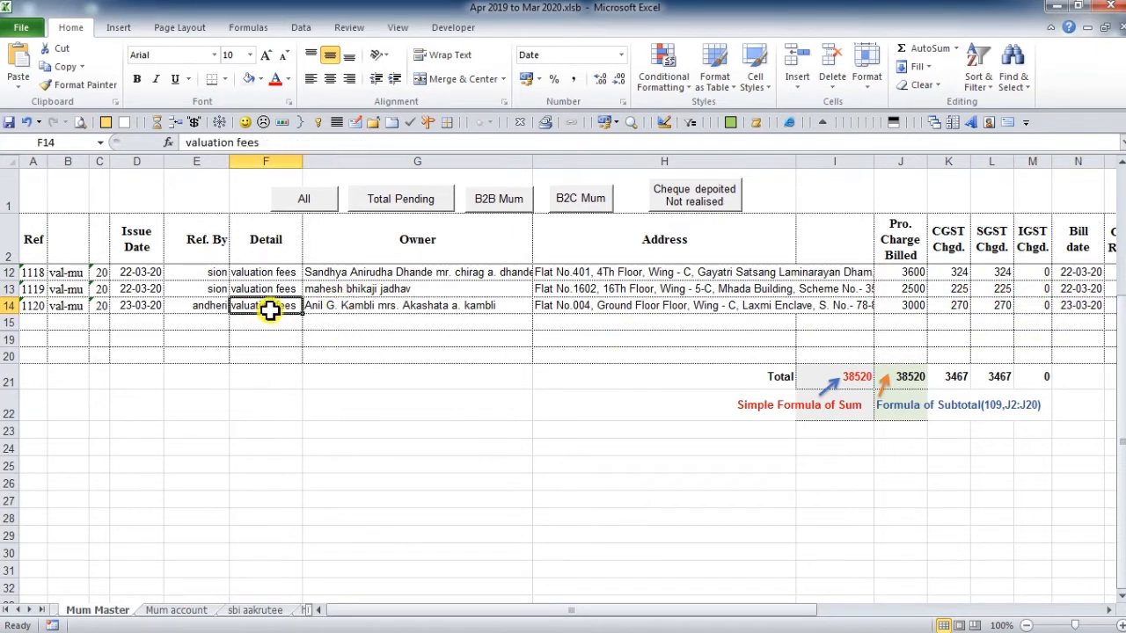
click(169, 306)
click(269, 307)
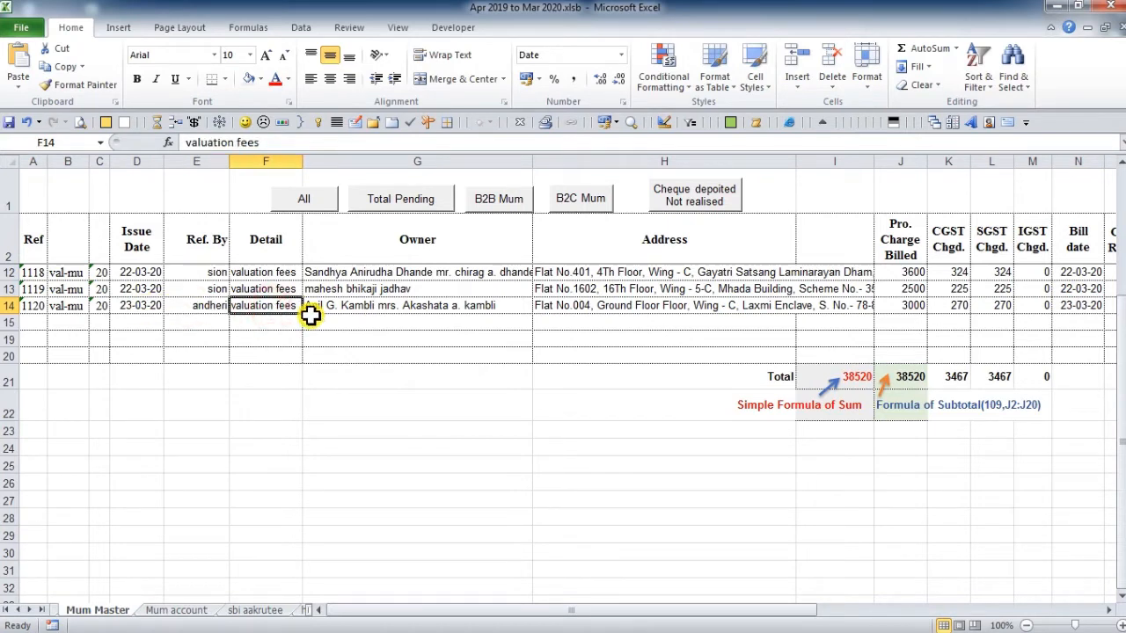
click(25, 310)
click(376, 307)
click(631, 304)
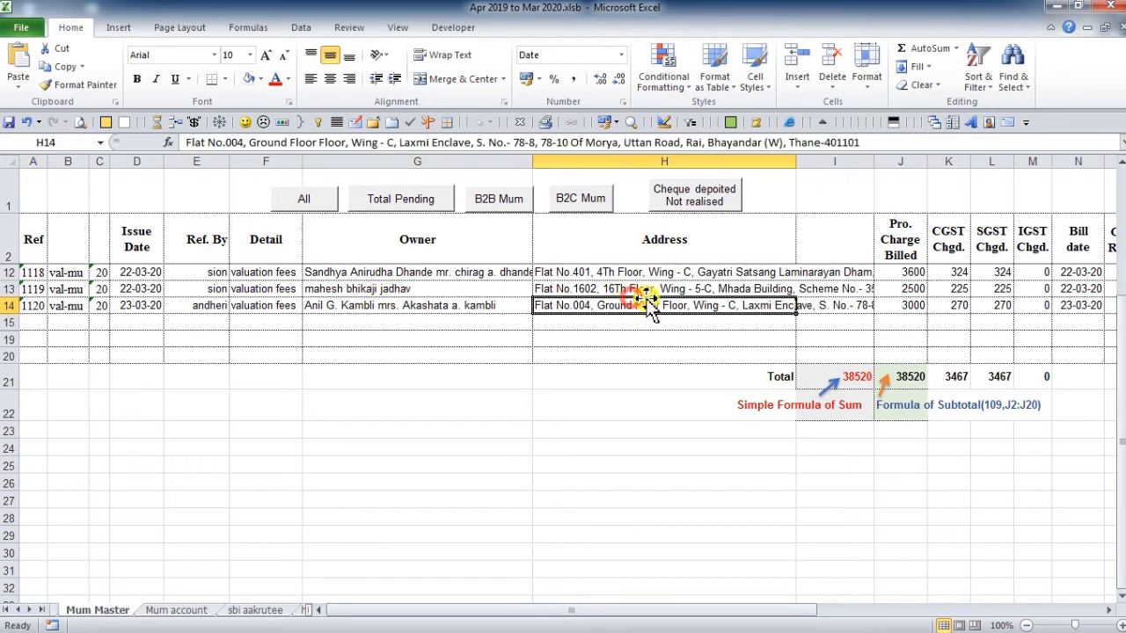
click(849, 302)
click(919, 305)
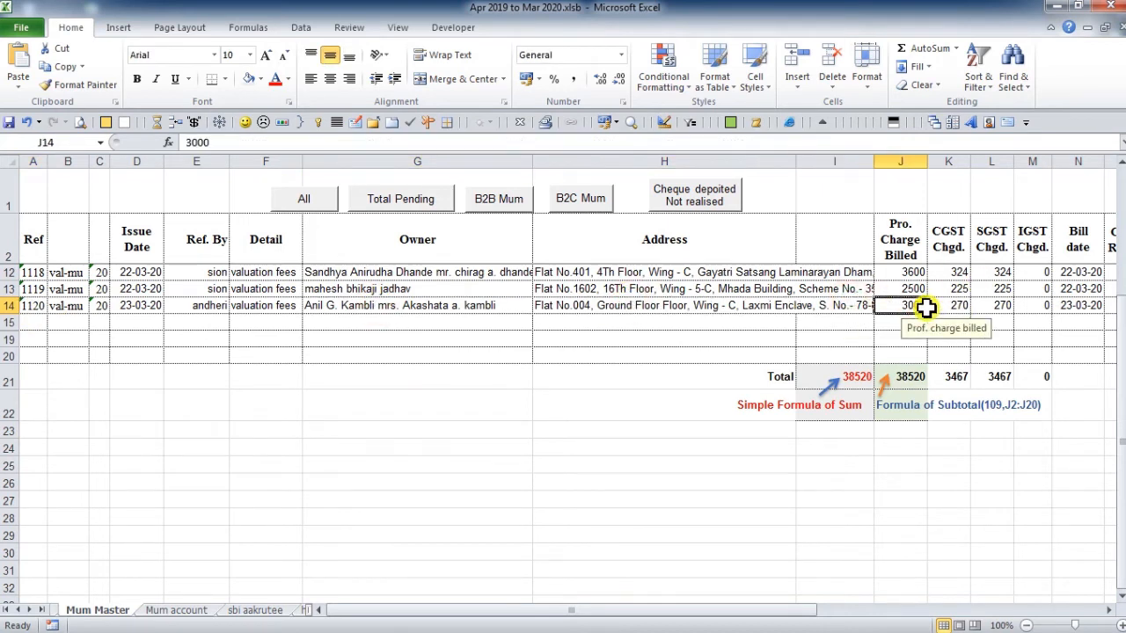
click(1002, 303)
click(1079, 305)
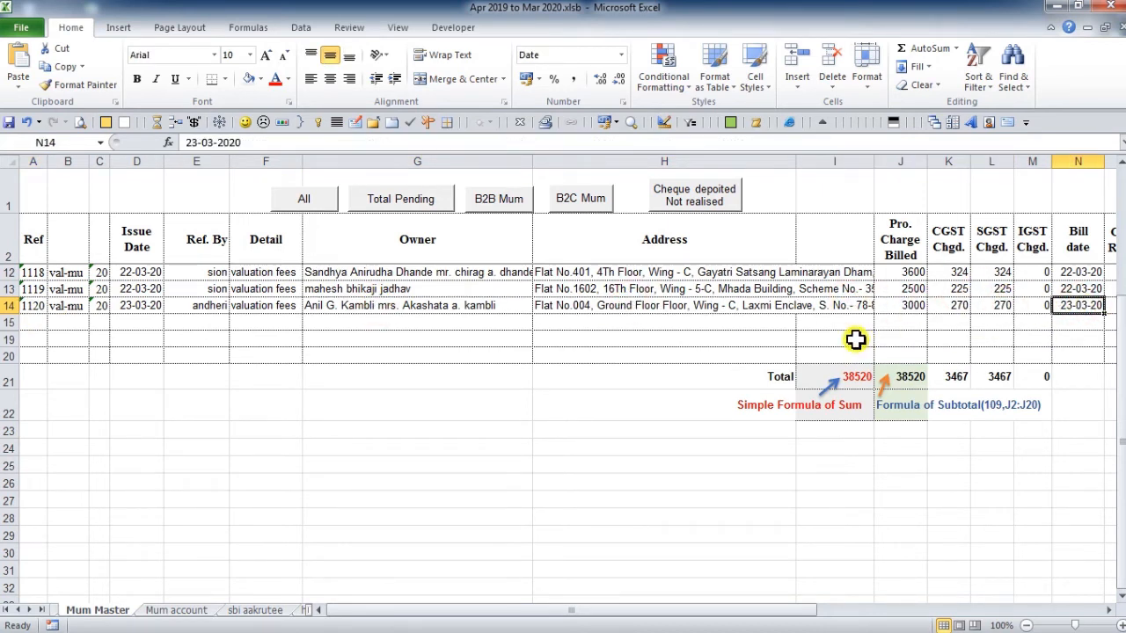
- Leave the record by selecting H15 and save the Apr 2019 to Mar 2020 workbook
click(646, 322)
click(8, 122)
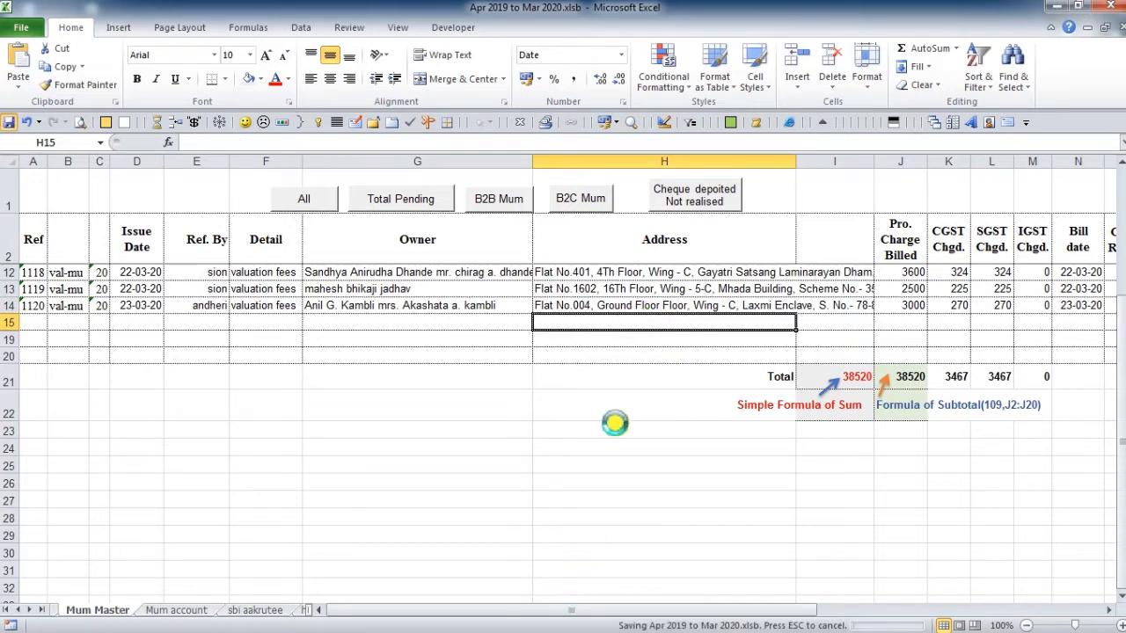
- Switch to the sbi mum.xlsb workbook and view the beginning of the form on its Data entry sheet
mouse_move(635, 625)
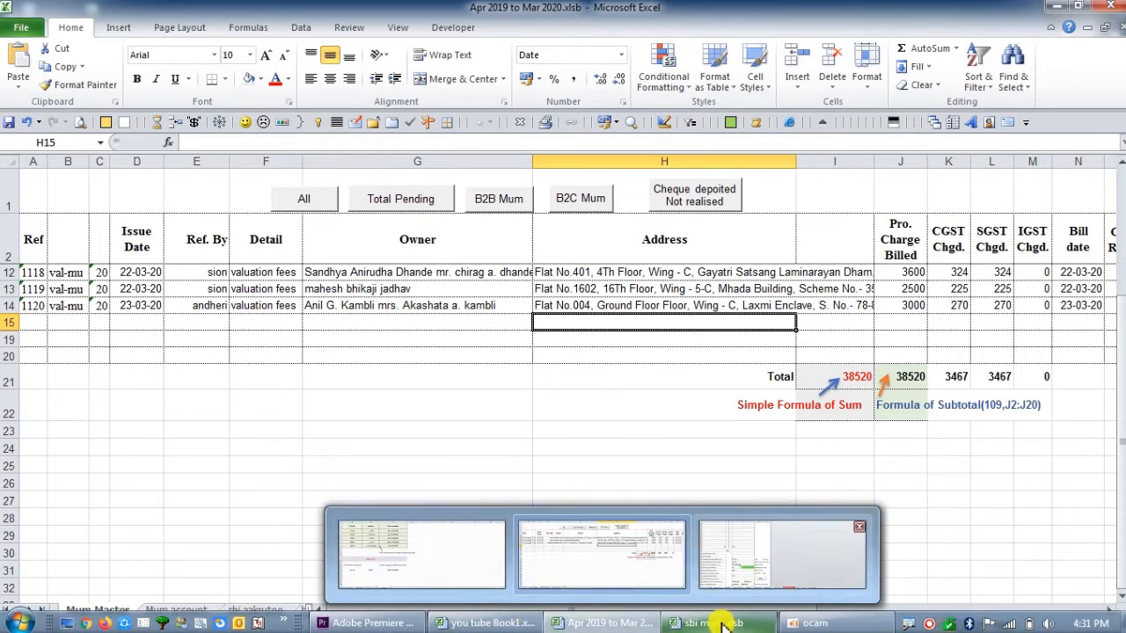
click(630, 305)
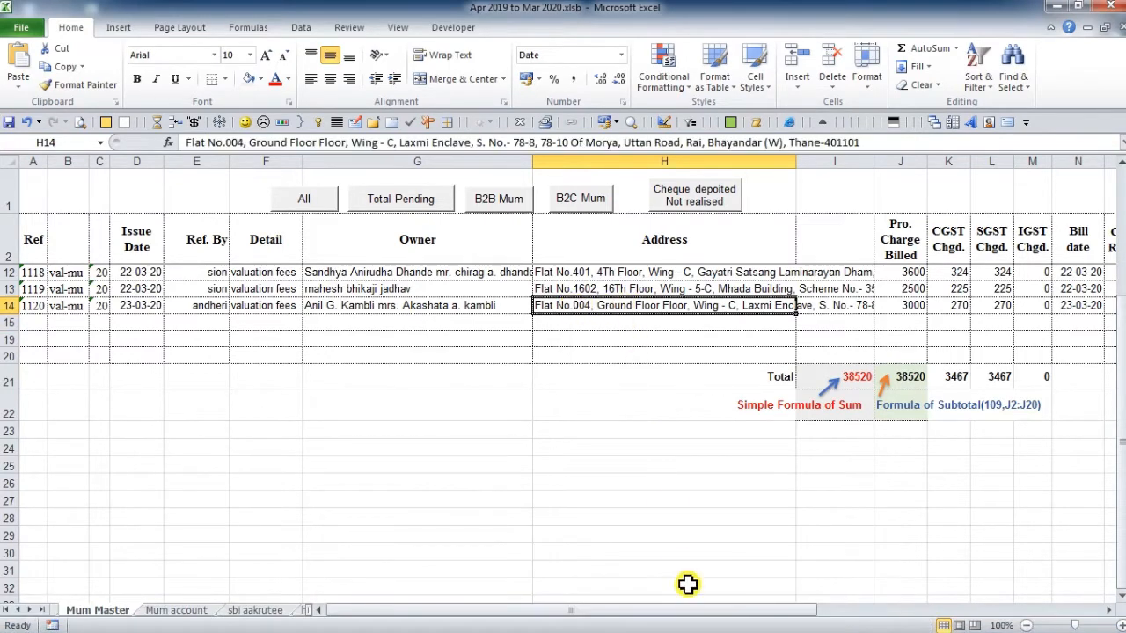
click(673, 620)
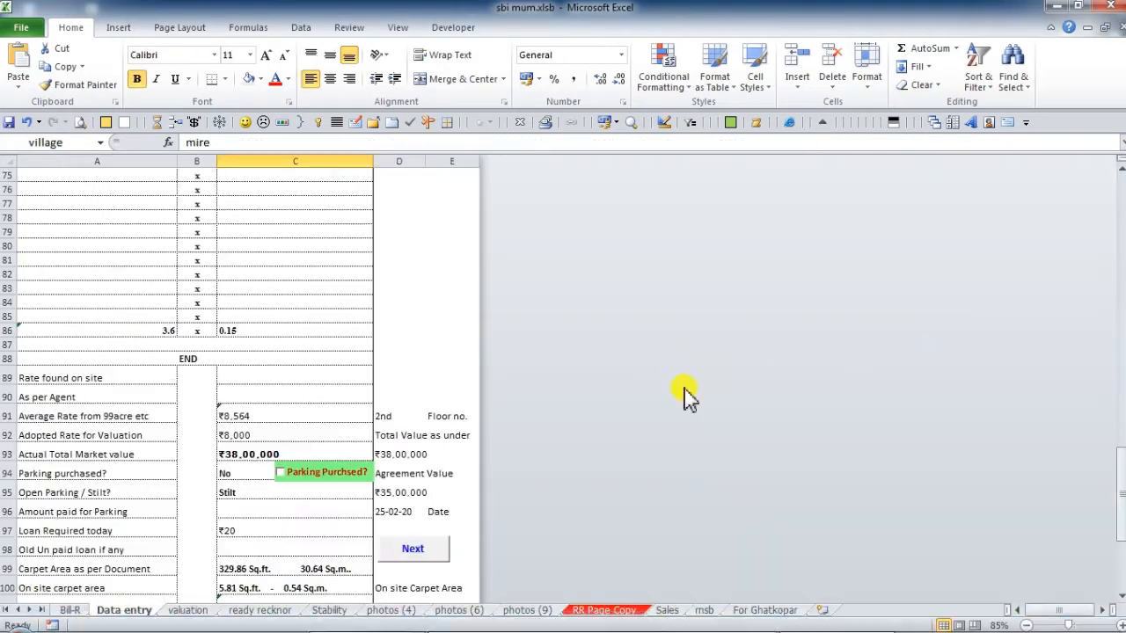
scroll(132, 381, up, 10)
scroll(131, 381, up, 8)
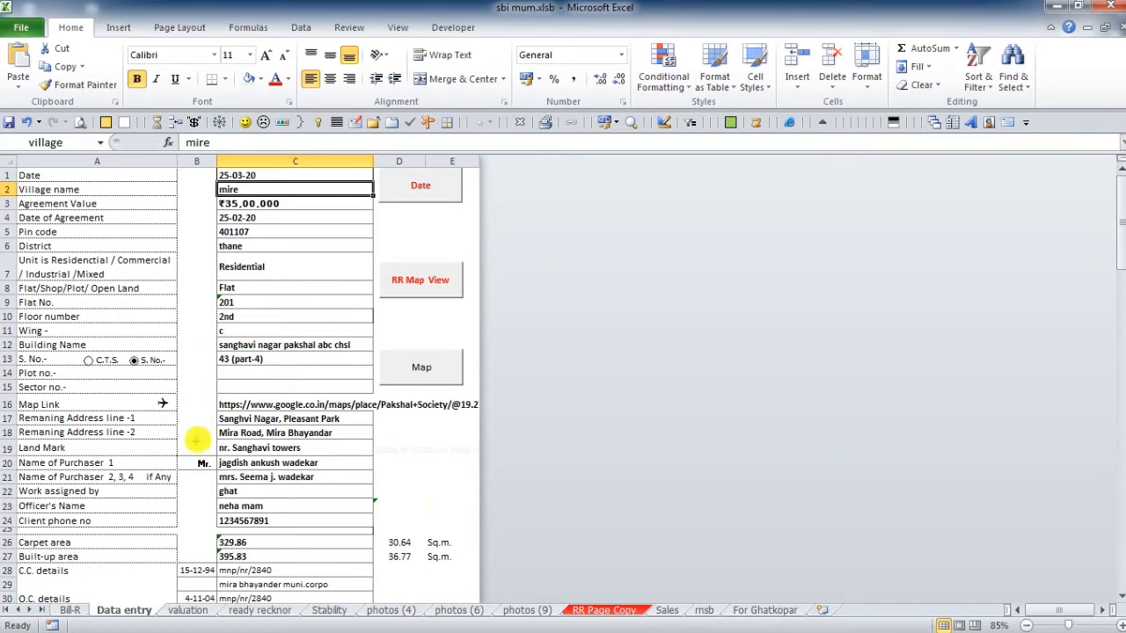
drag(185, 444, 362, 503)
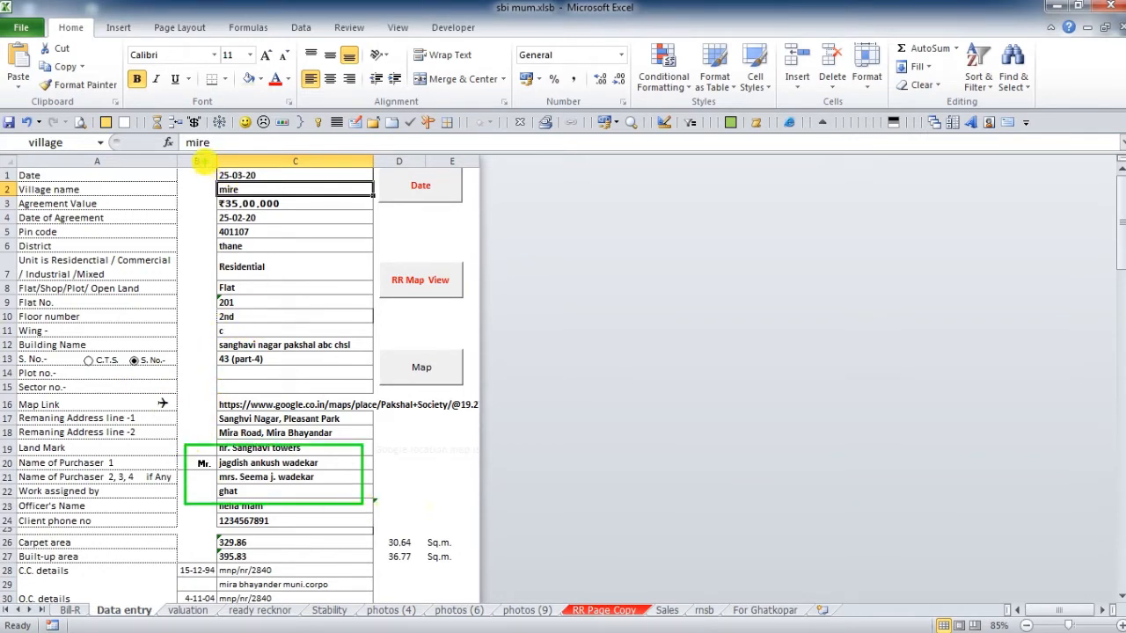
drag(204, 167, 334, 214)
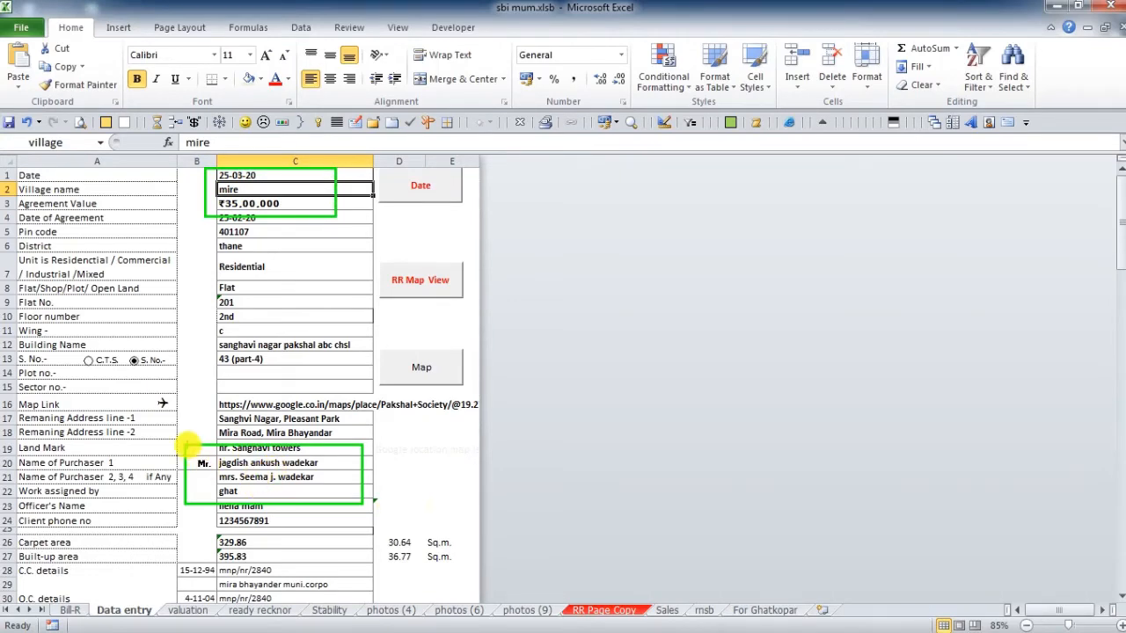
key(Escape)
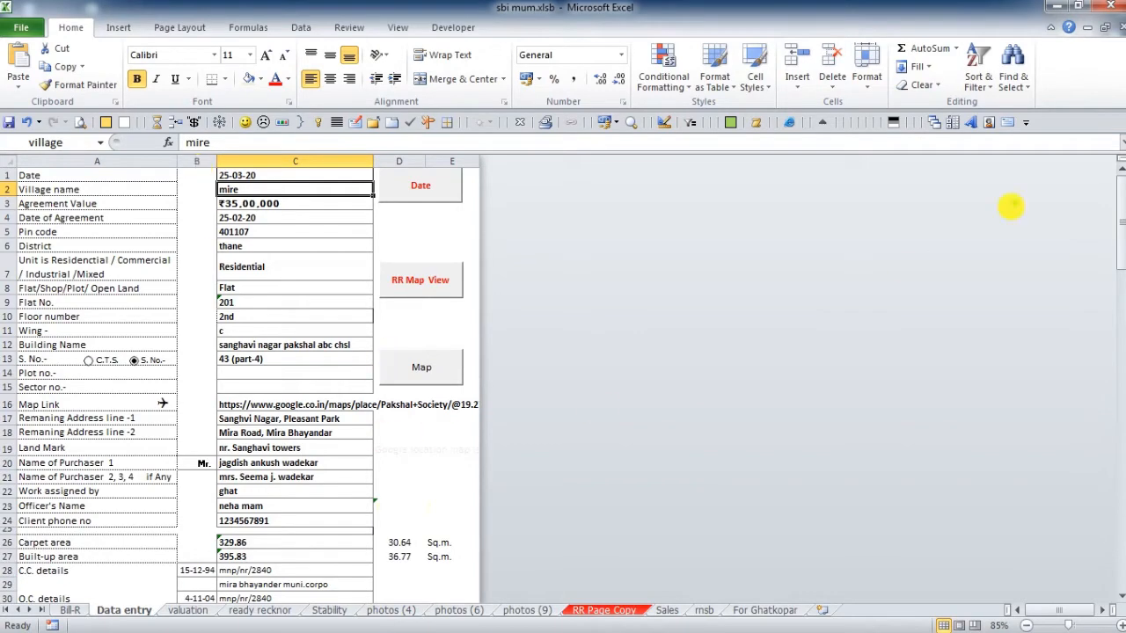
- Go to the end of the Data entry form and run its Next macro for the current valuation record
scroll(704, 410, down, 20)
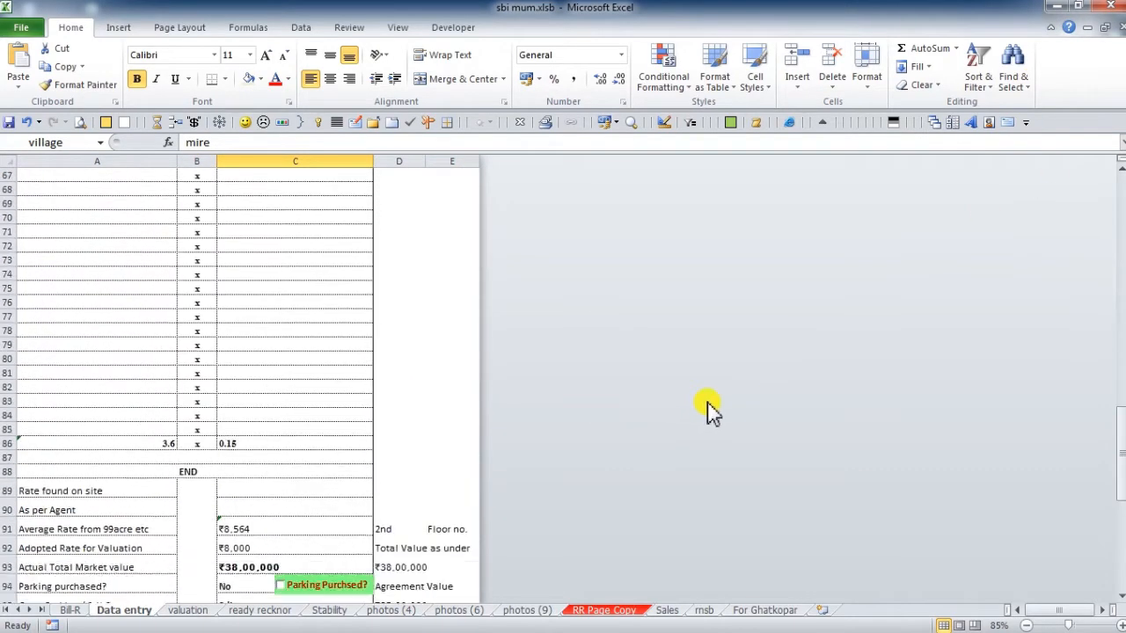
scroll(695, 412, down, 10)
scroll(396, 304, up, 4)
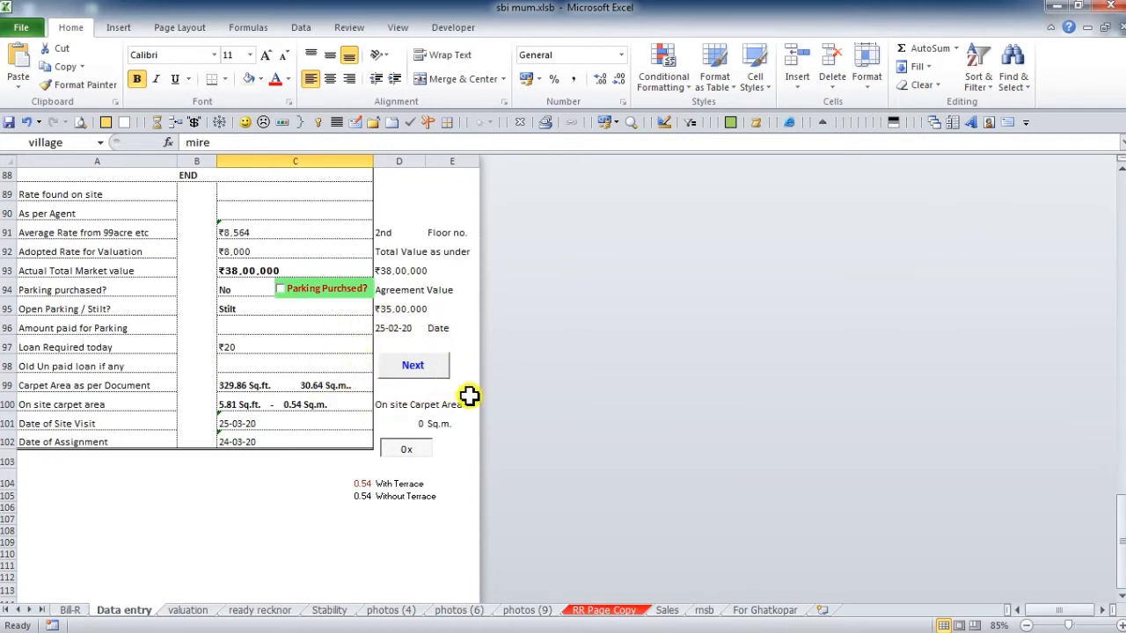
click(426, 371)
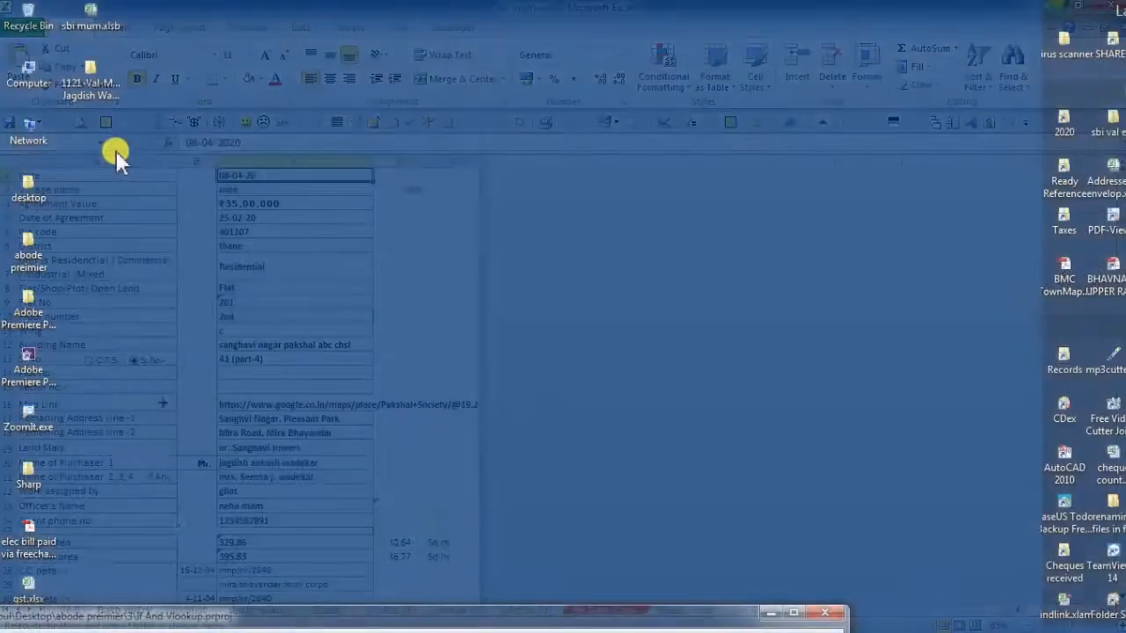
- Open the newly created valuation folder on the desktop, inspect the workbook file inside it, and close the folder window
click(88, 112)
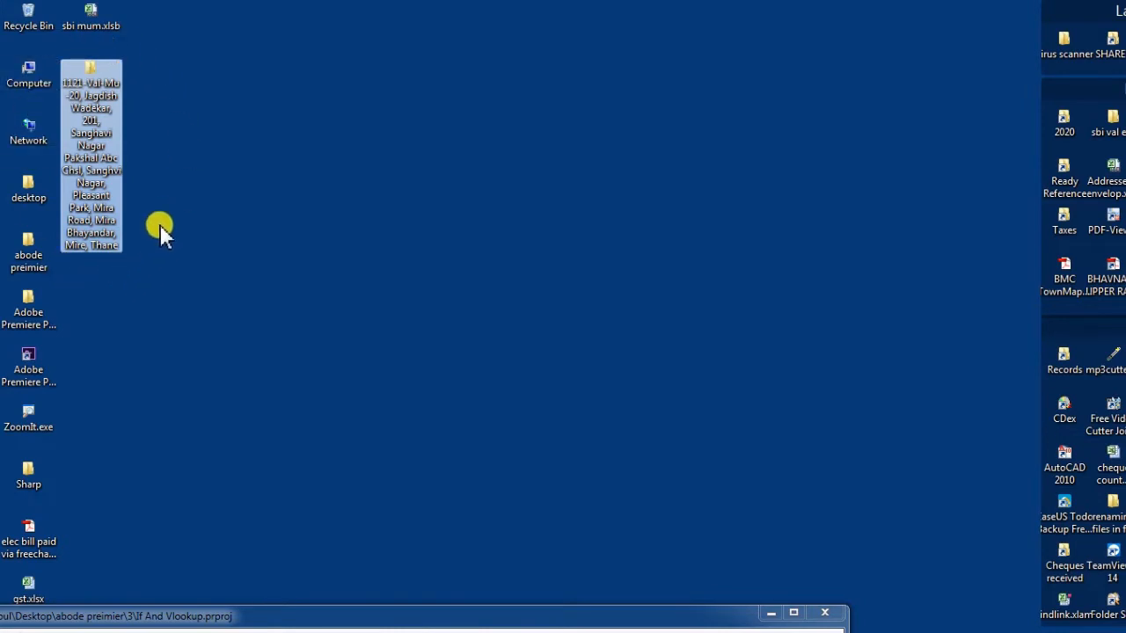
double_click(92, 75)
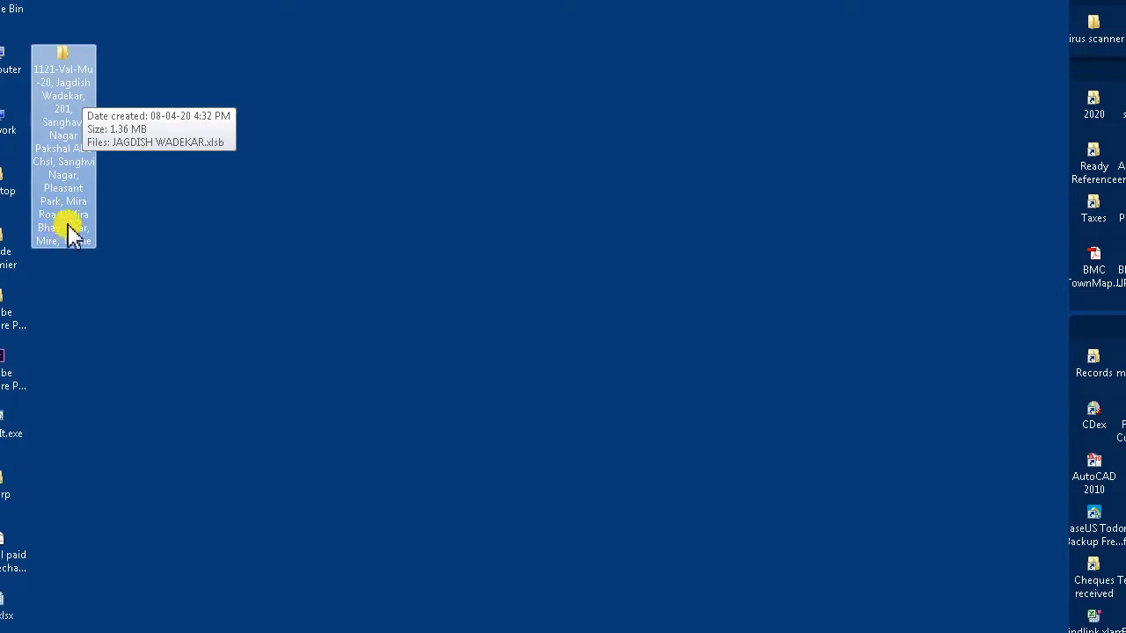
double_click(61, 75)
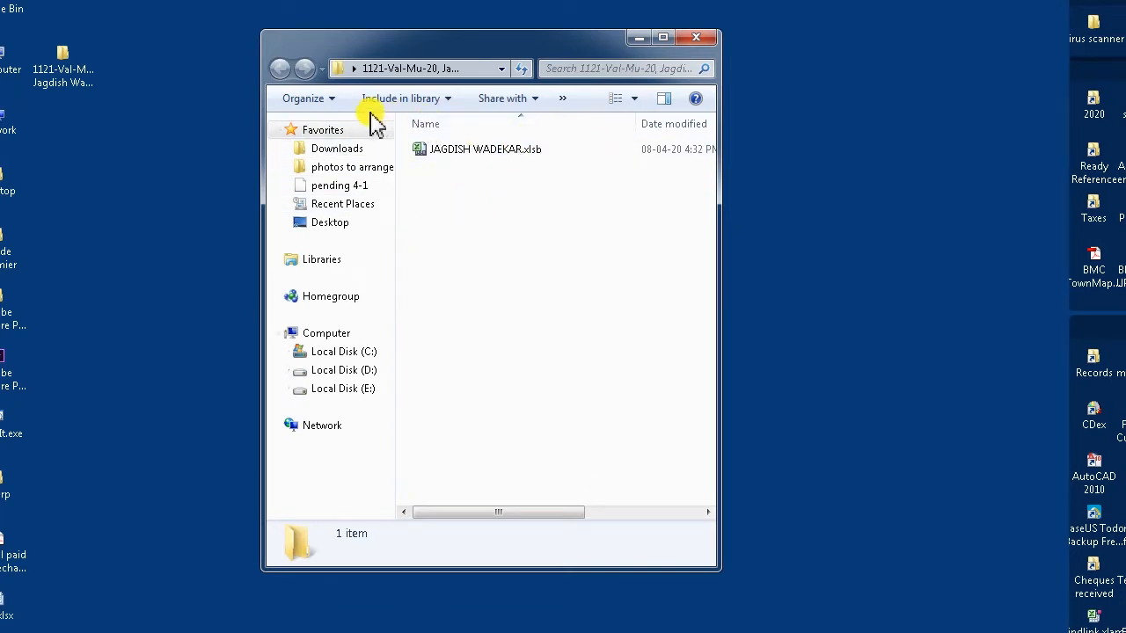
mouse_move(141, 631)
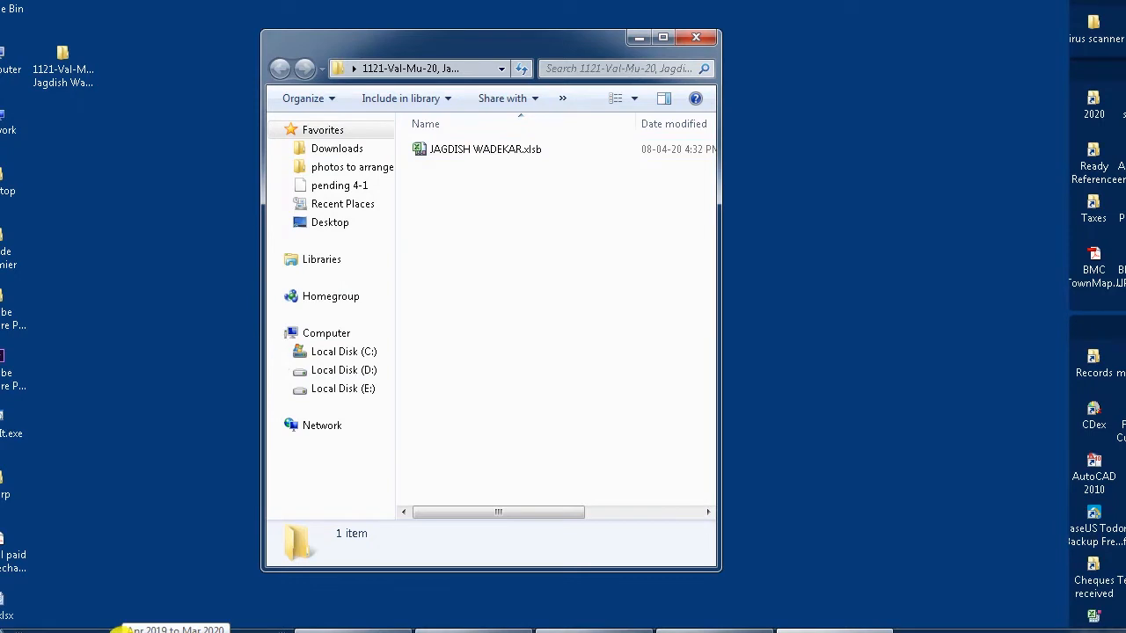
click(476, 143)
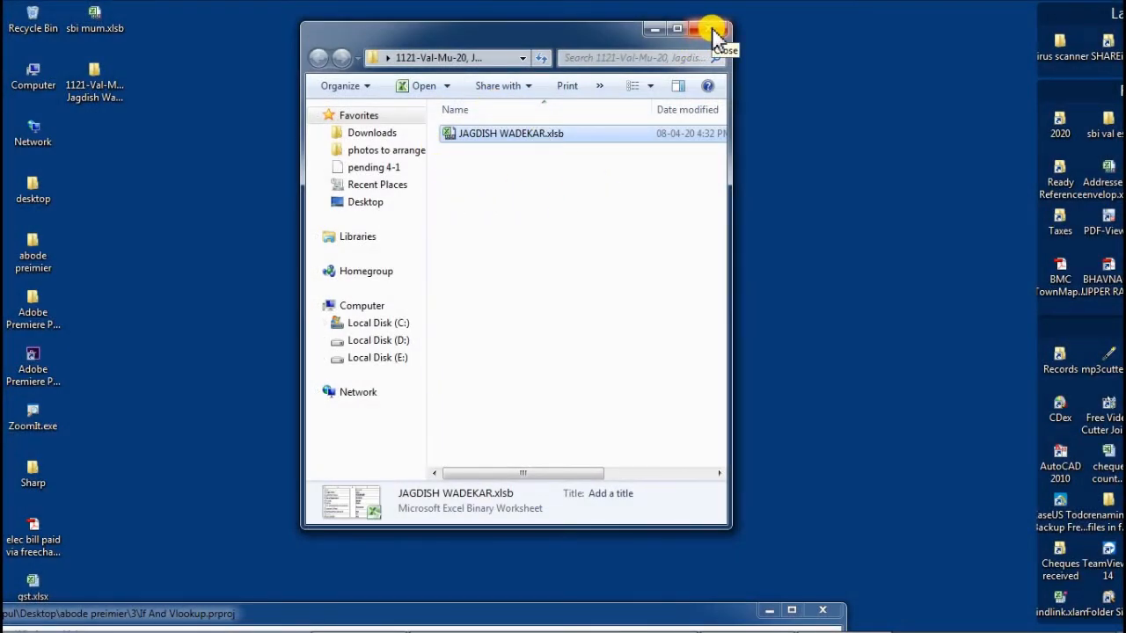
click(714, 32)
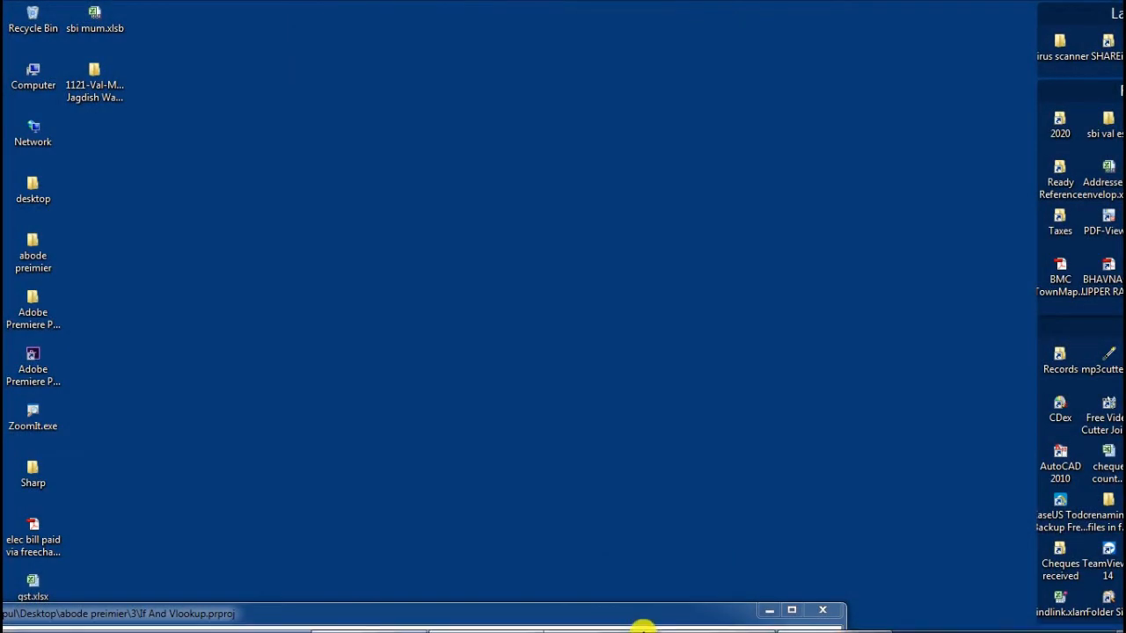
- Switch to the Apr 2019 to Mar 2020 workbook and check the newest reference number against the one in A14
mouse_move(714, 622)
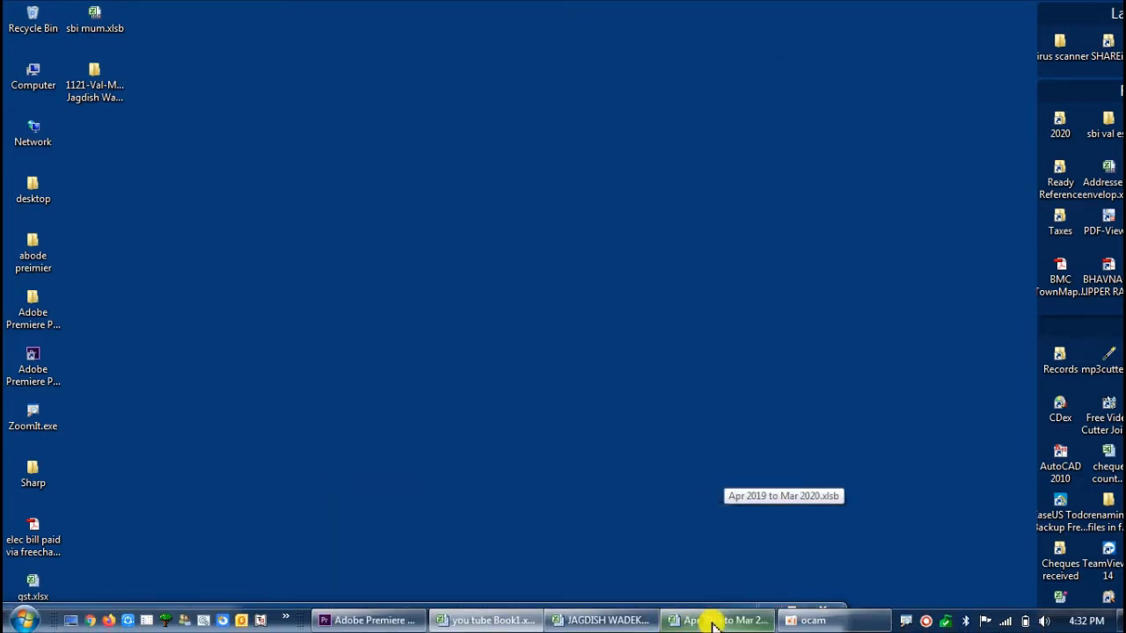
click(714, 622)
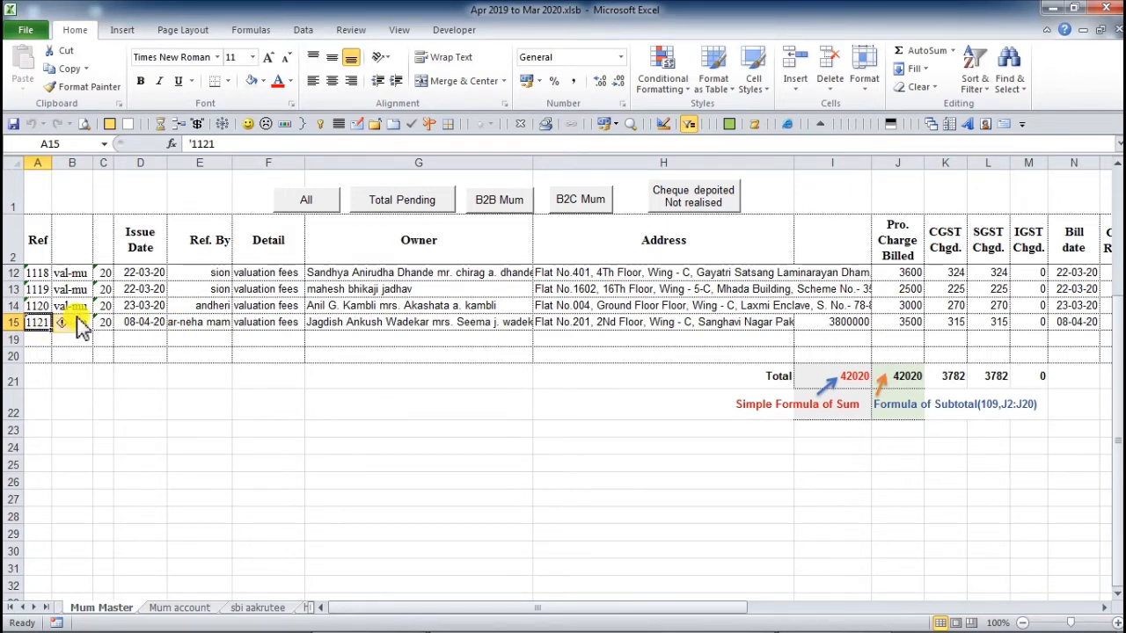
click(38, 305)
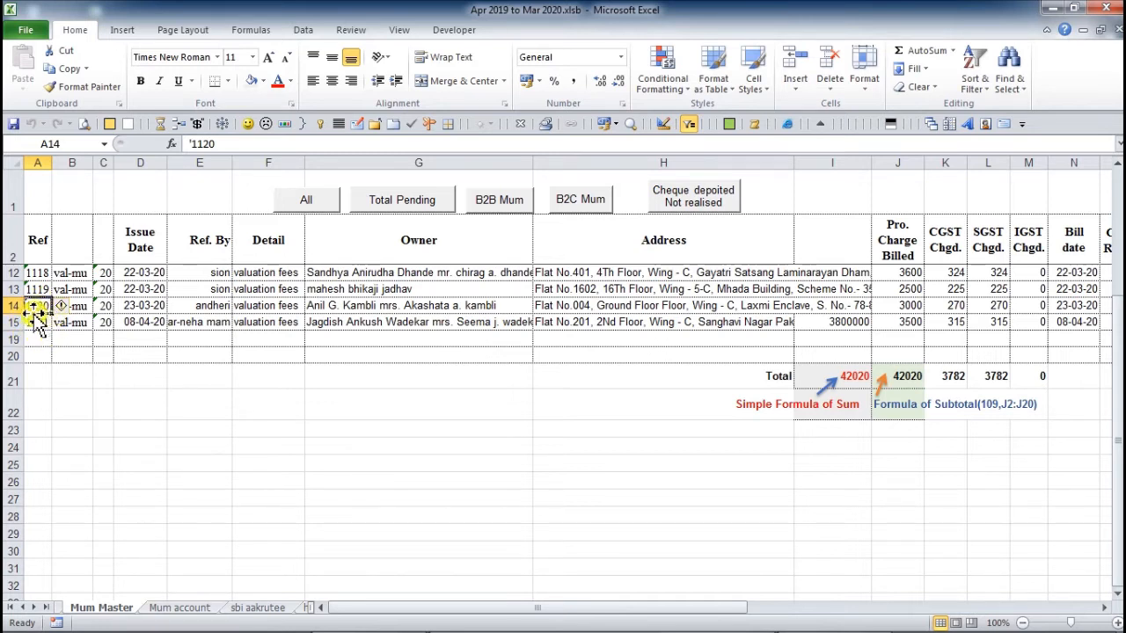
- Minimize the billing workbook, bring up the generated valuation workbook, and view the invoice on its Bill-R sheet
click(1053, 8)
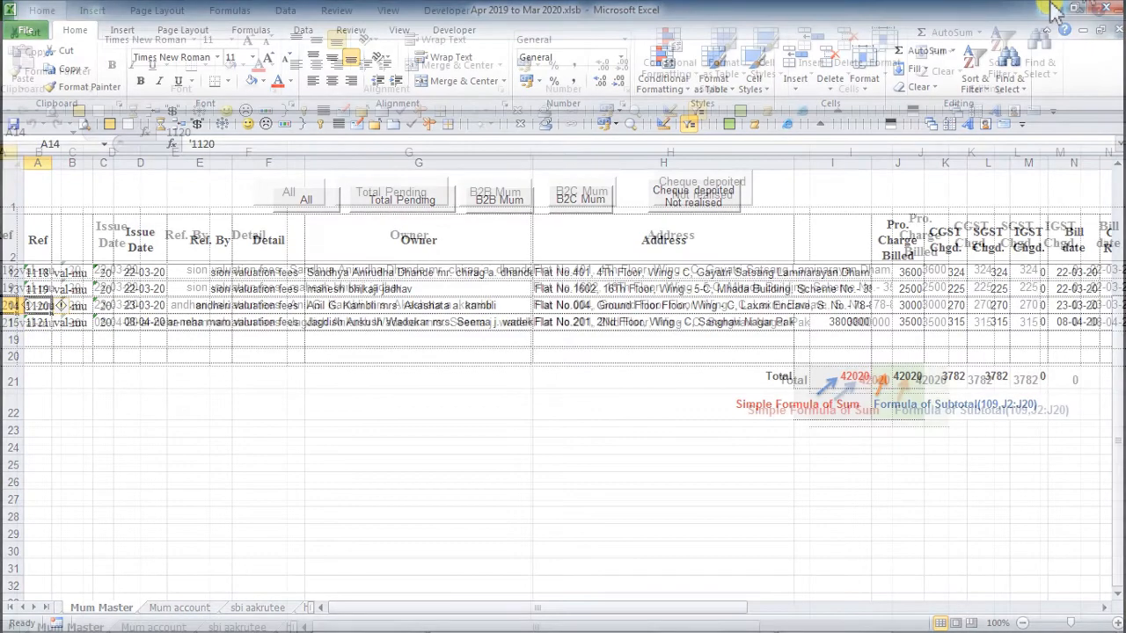
double_click(58, 56)
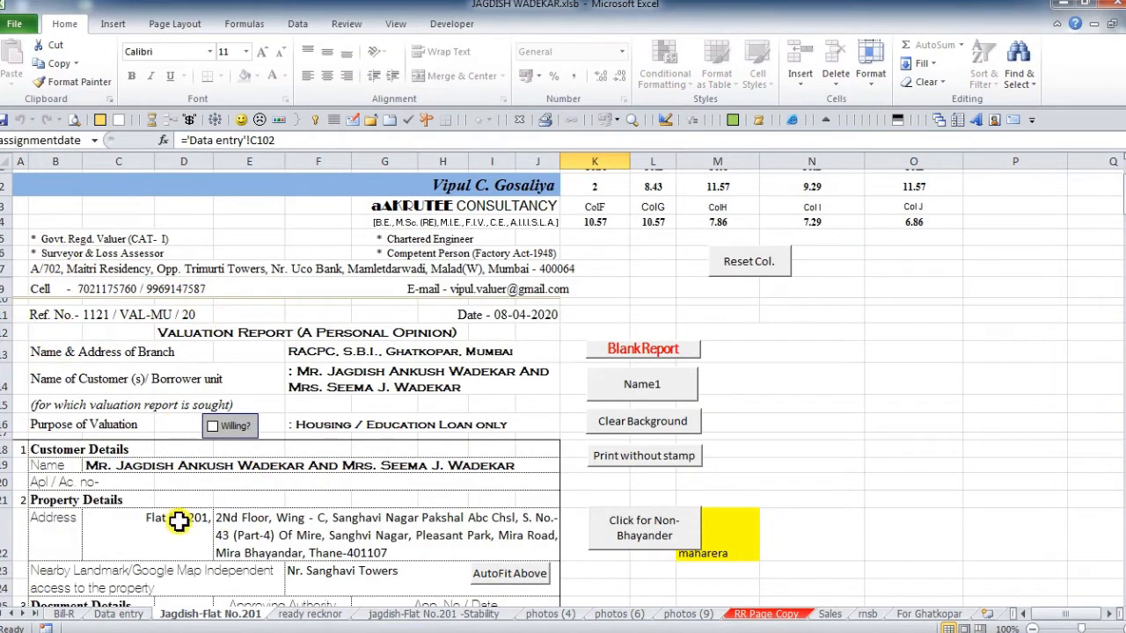
click(63, 614)
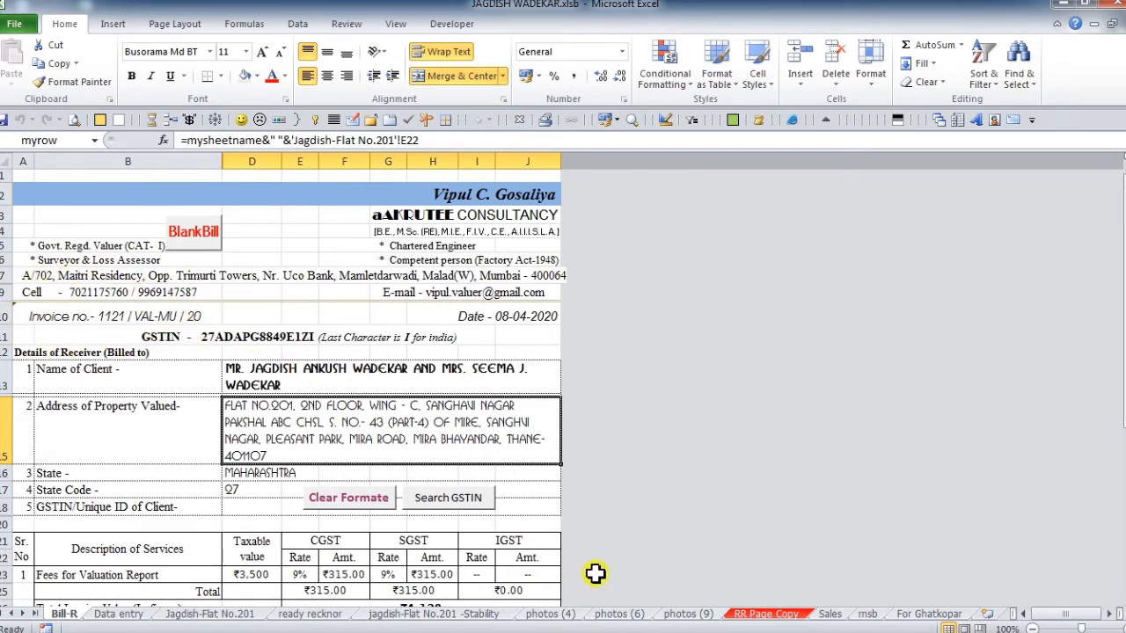
- Return to the Apr 2019 to Mar 2020 workbook and review row 15's issue date, referrer, owner, address, phone number and charges
click(679, 626)
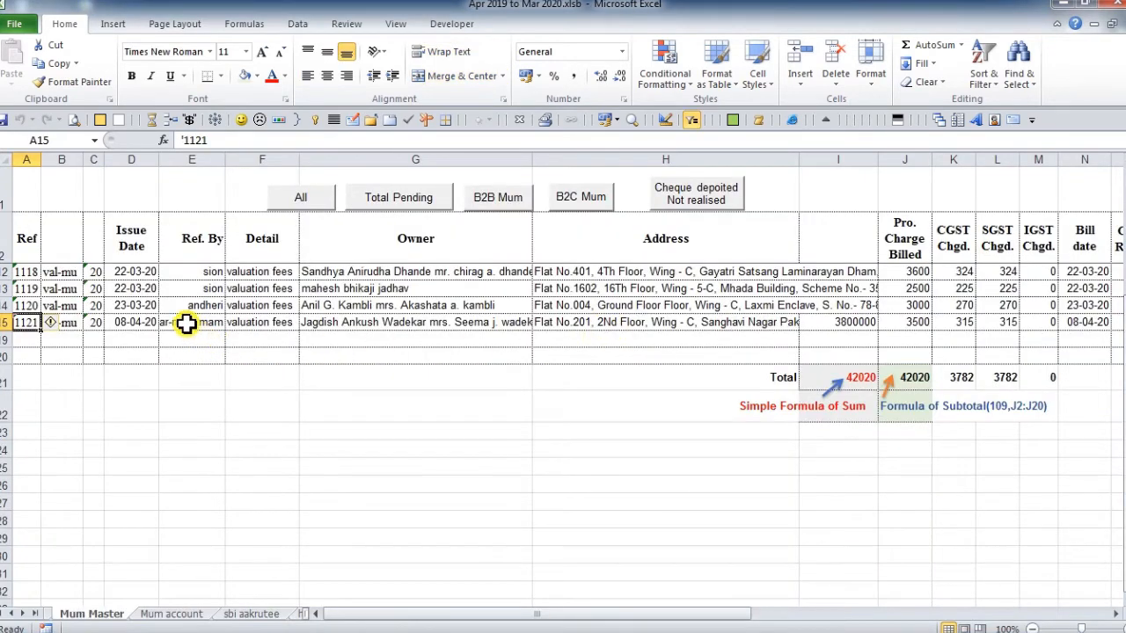
click(141, 323)
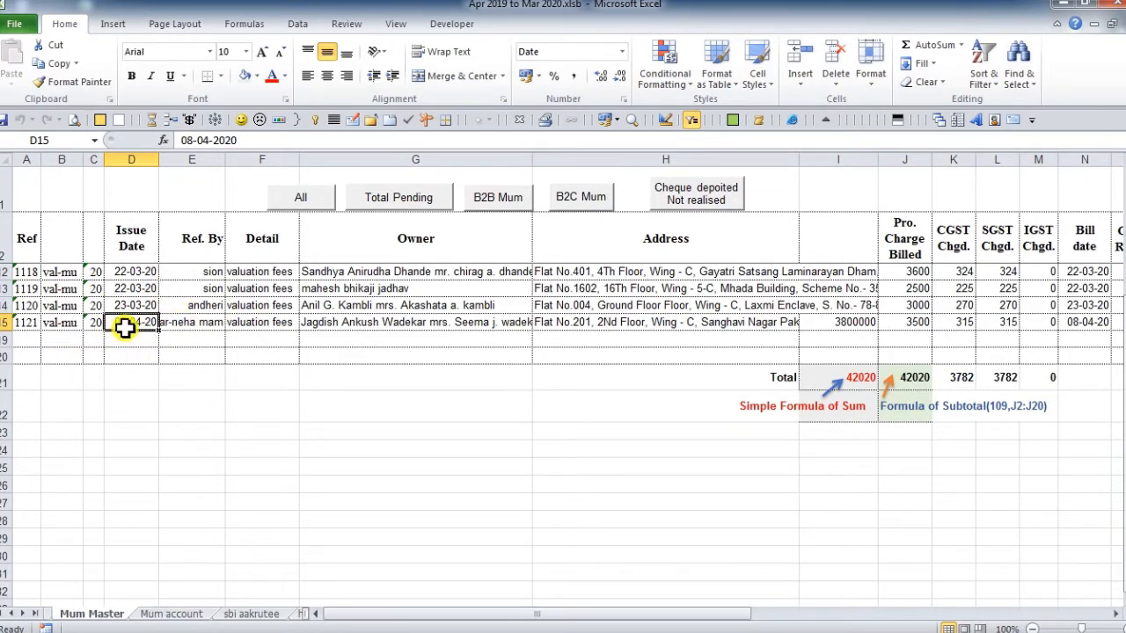
click(186, 320)
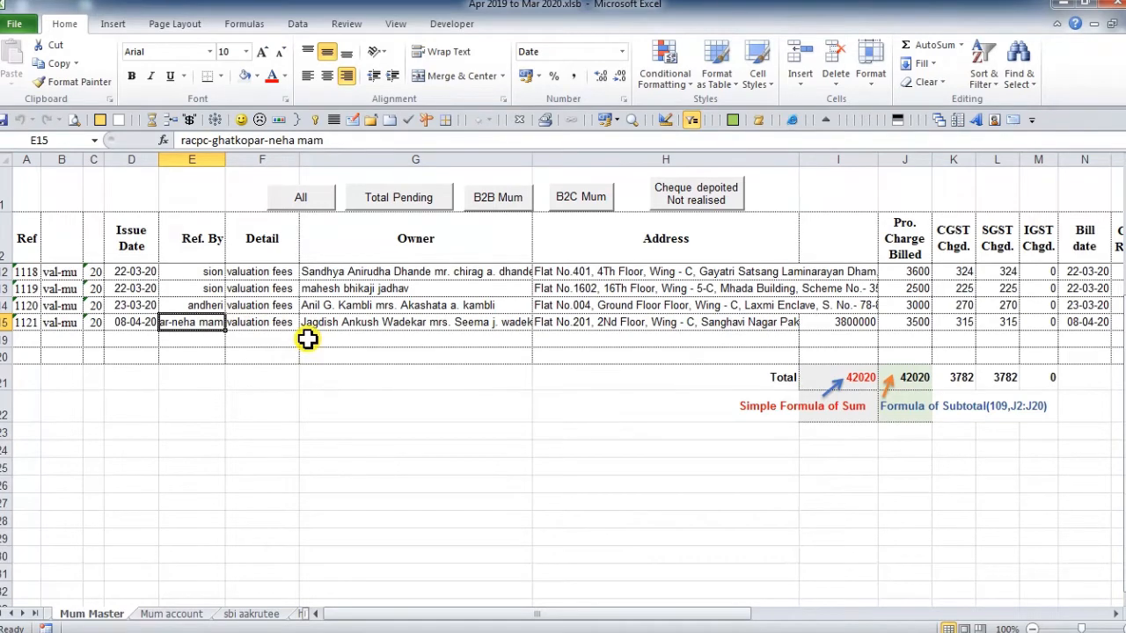
click(480, 320)
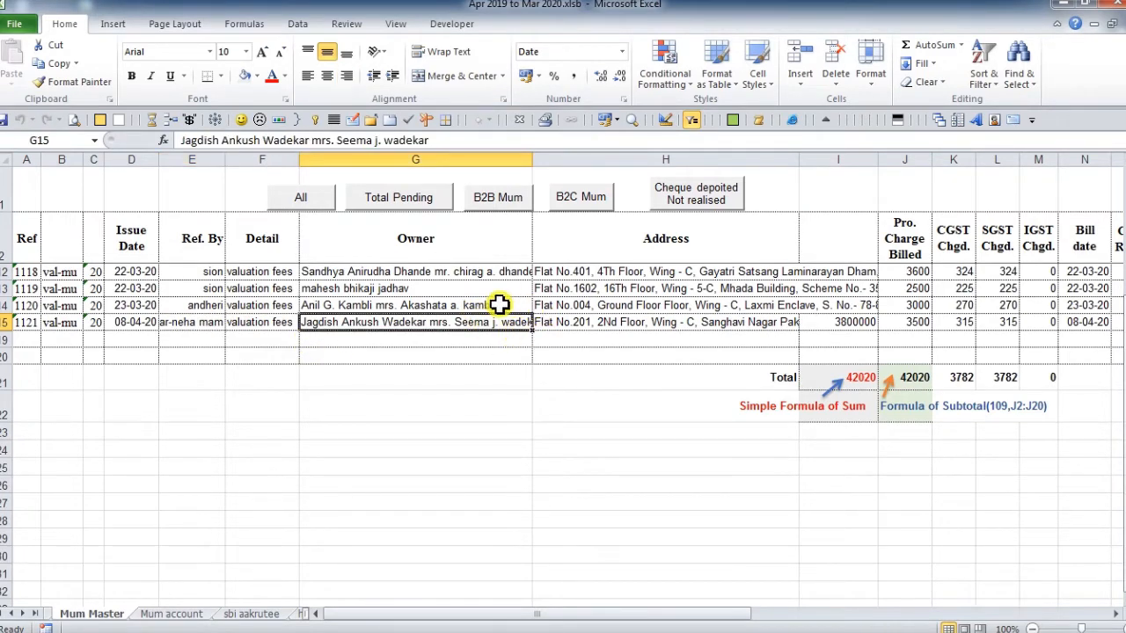
click(609, 318)
drag(741, 613, 905, 611)
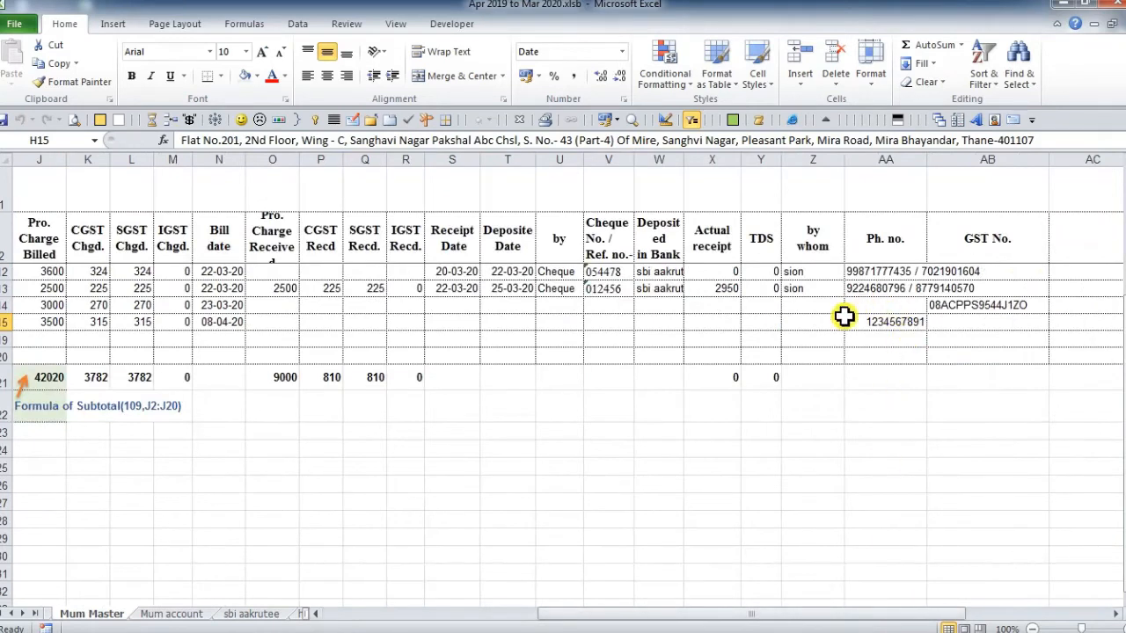
click(920, 324)
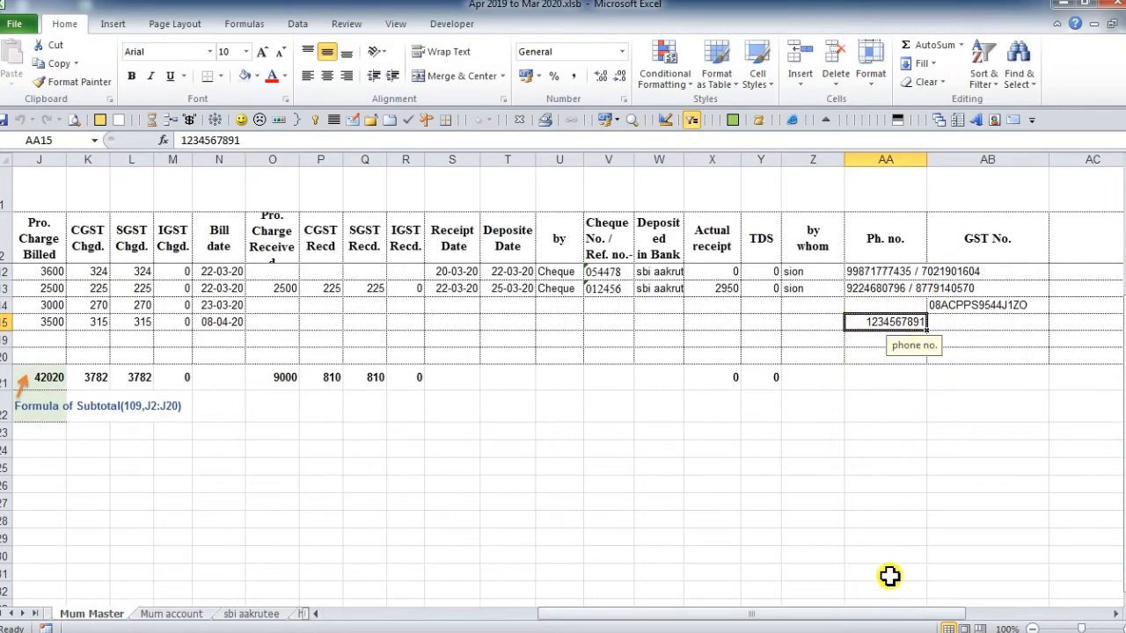
drag(867, 616, 749, 613)
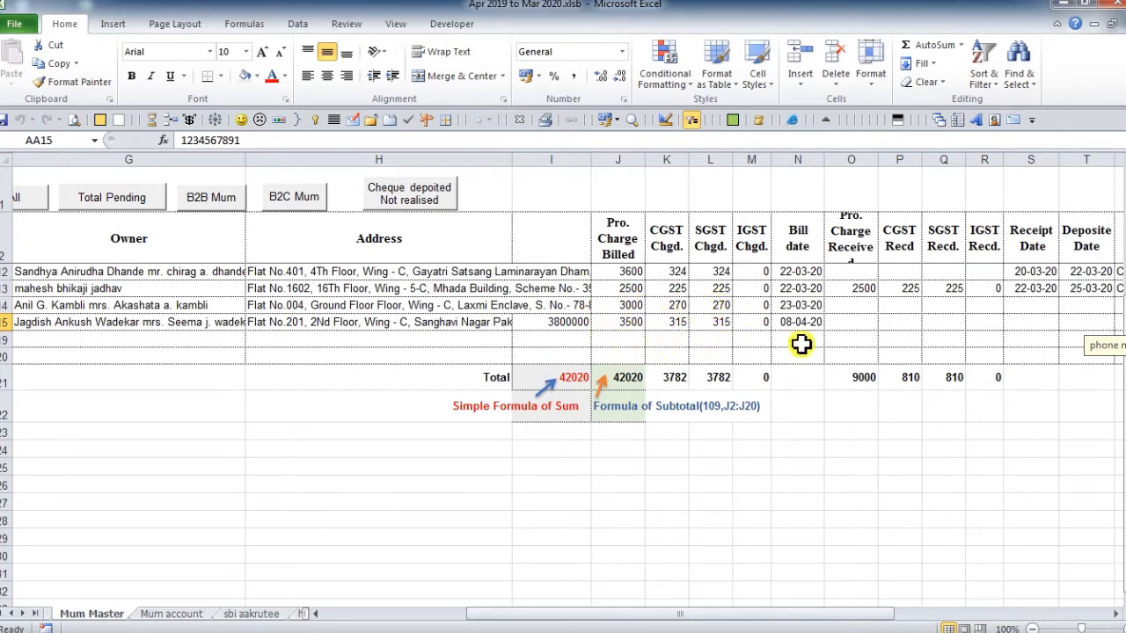
- Compare the entry with the invoice on the valuation workbook's Bill-R sheet and return to the Mum Master sheet
click(596, 627)
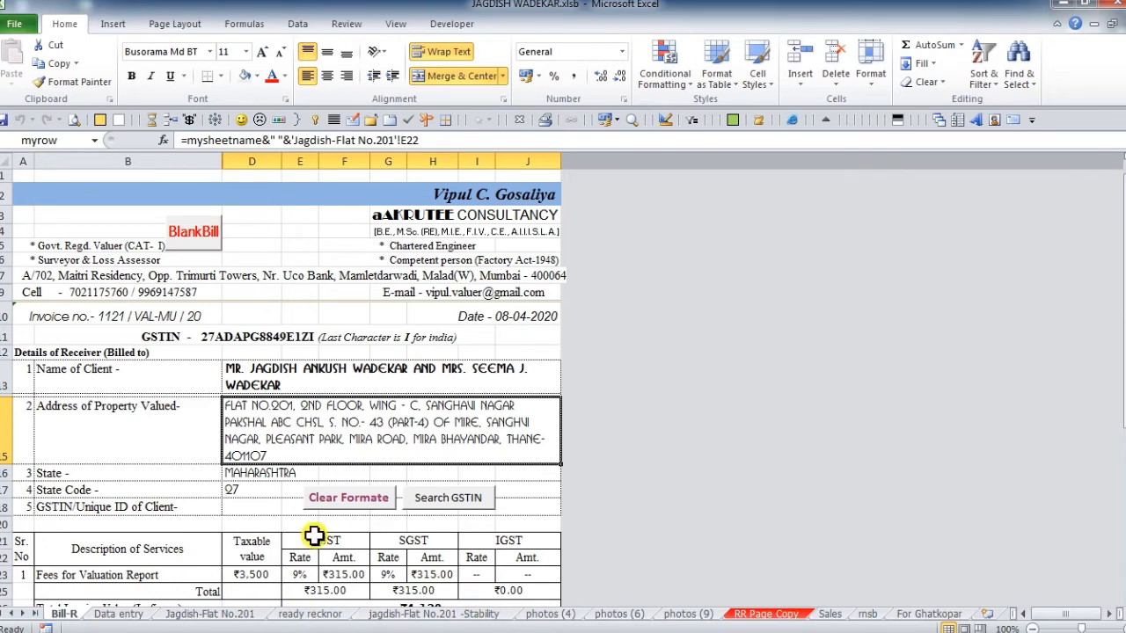
click(601, 627)
click(783, 549)
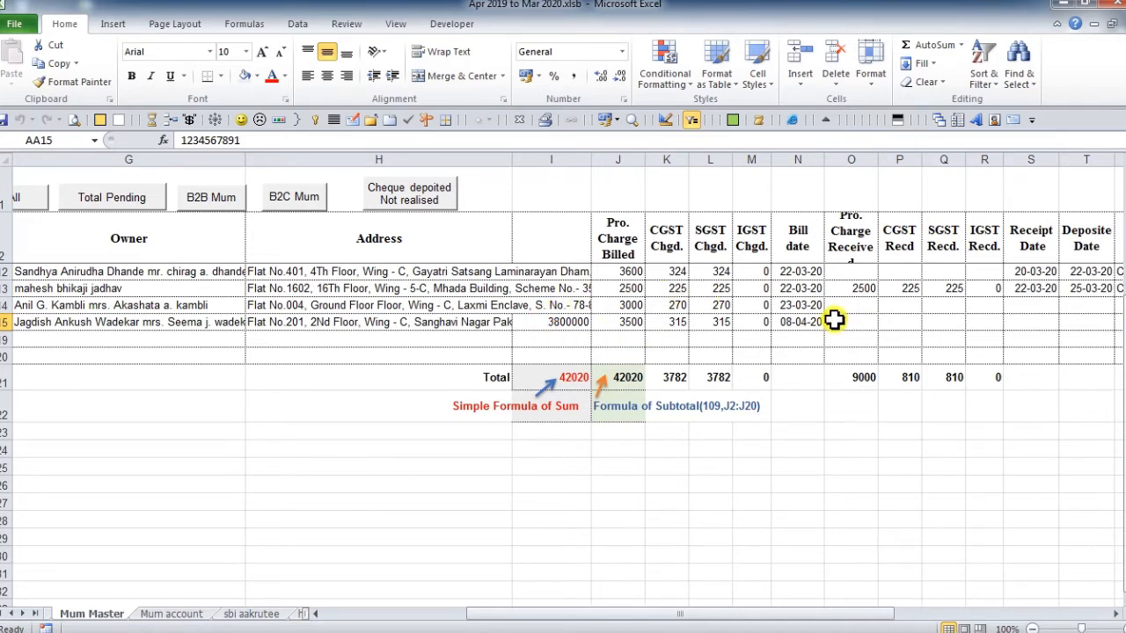
- Show every row of the Mum Master sheet with the All macro
scroll(833, 321, up, 1)
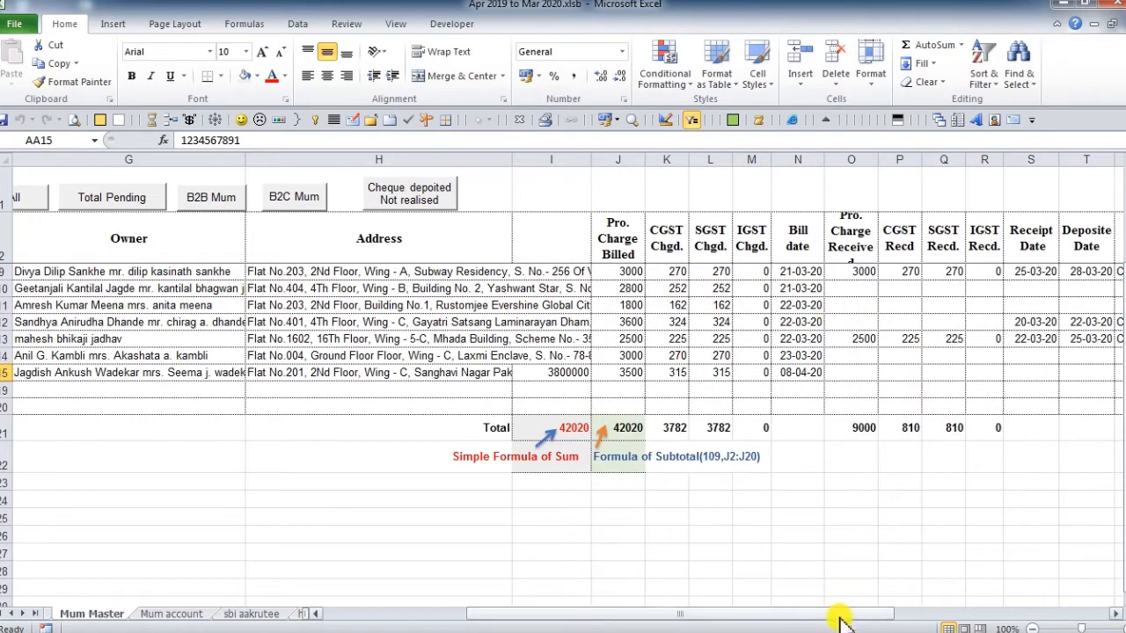
drag(844, 613, 788, 623)
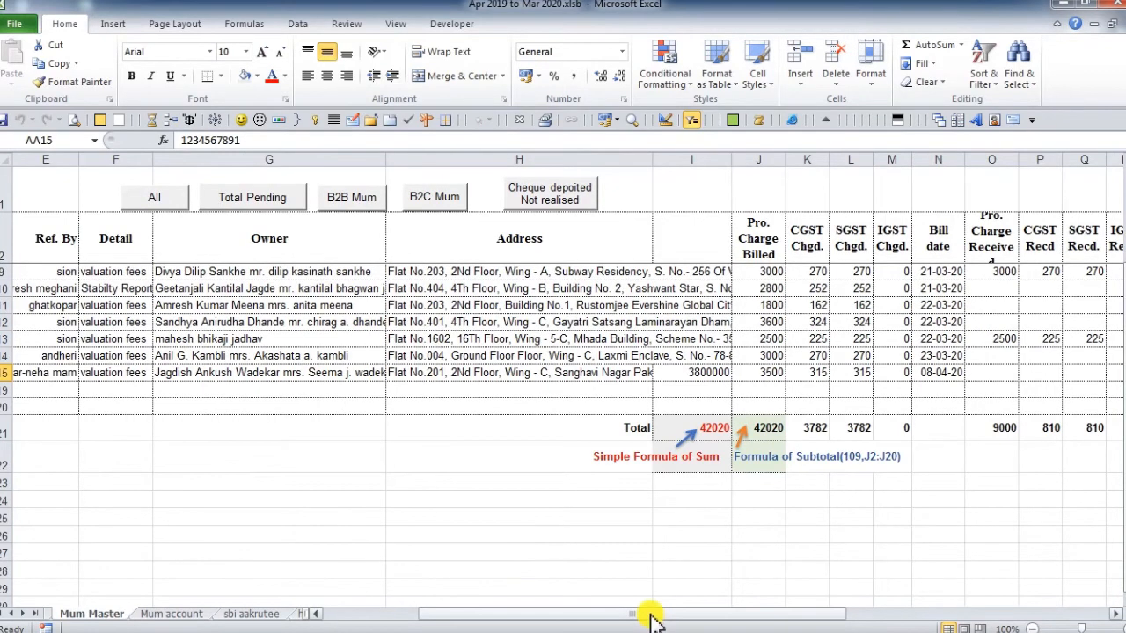
drag(653, 615, 551, 621)
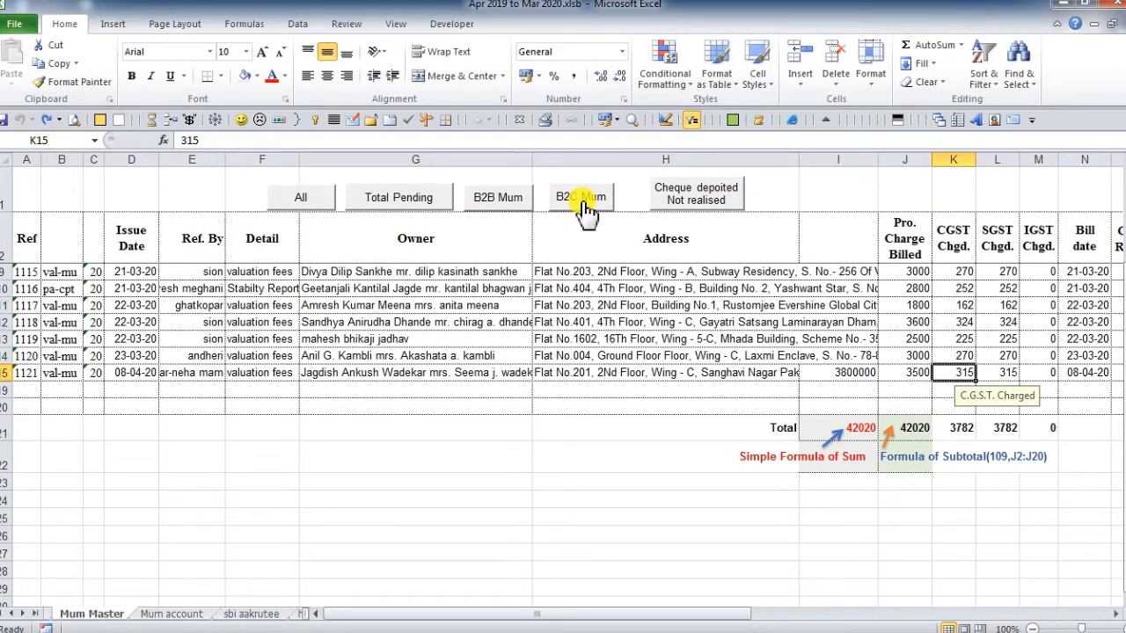
click(325, 209)
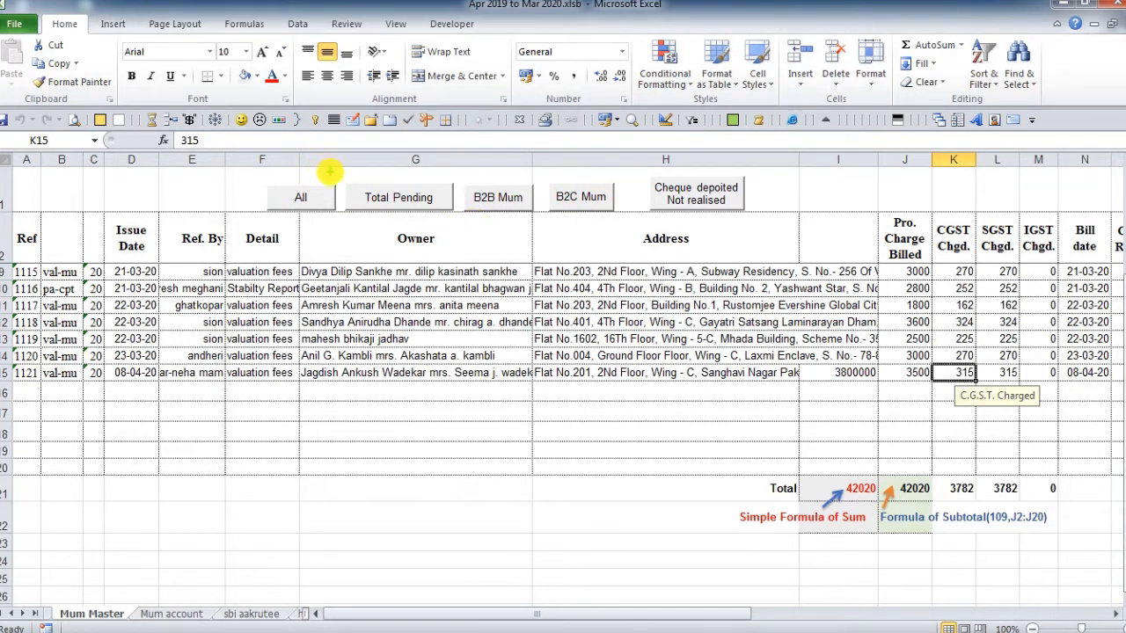
- Filter the Mum Master sheet with the Total Pending macro and review the pending bills' charge and receipt columns
mouse_move(335, 173)
mouse_down()
mouse_move(635, 226)
mouse_move(775, 231)
mouse_up()
key(Escape)
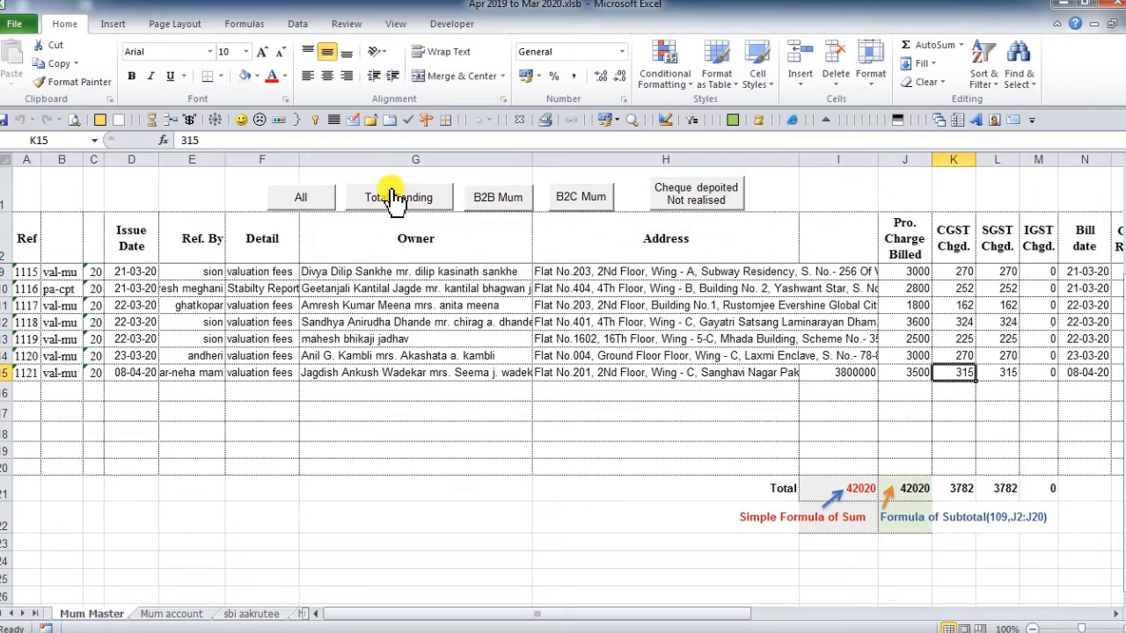
click(398, 199)
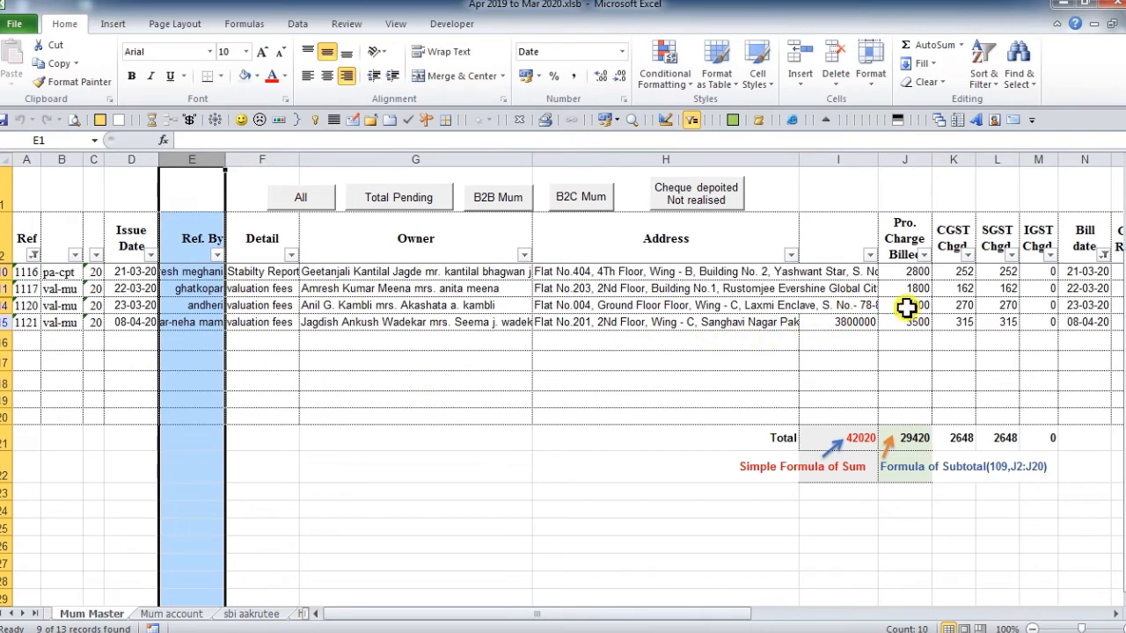
drag(674, 614, 851, 619)
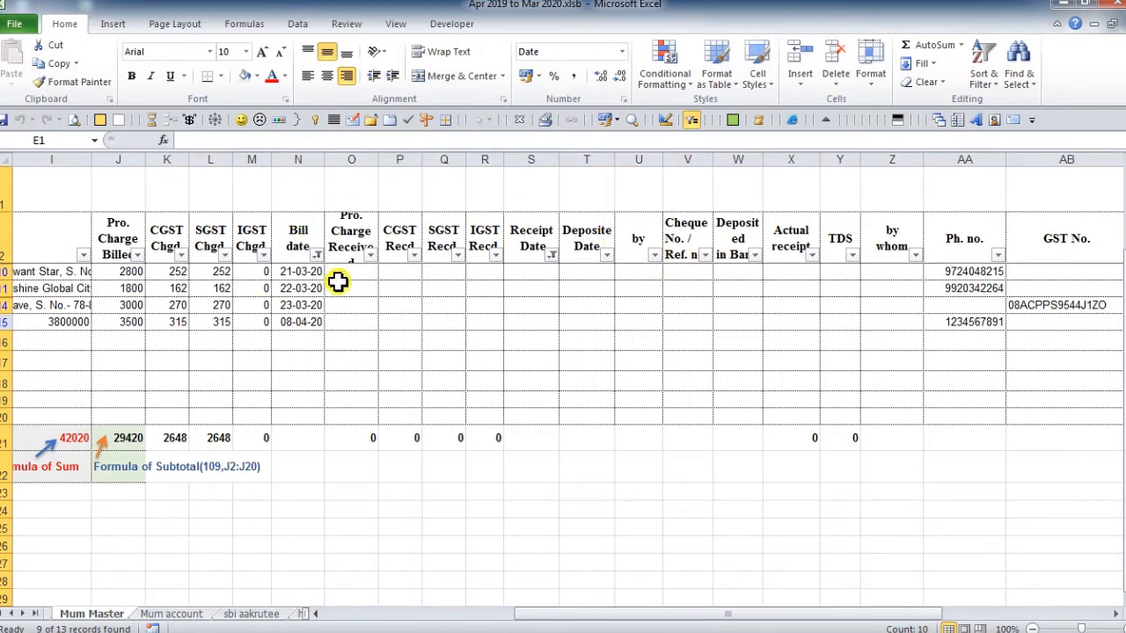
drag(739, 614, 610, 623)
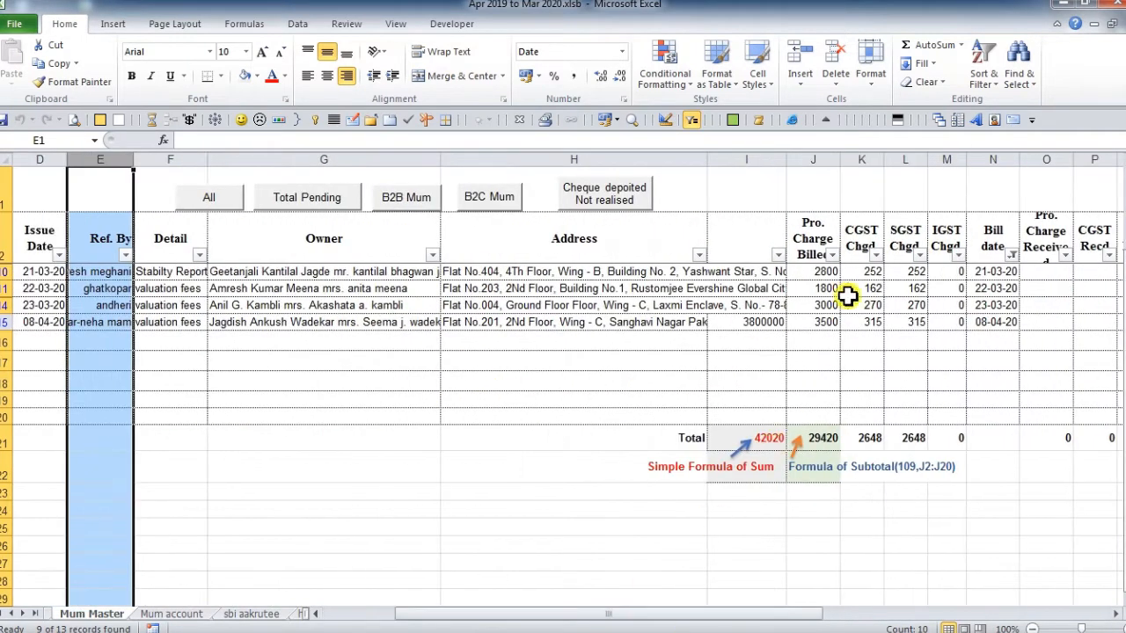
- Check the billed-charge total, filter the Mum Master sheet with the B2B Mum macro and review the bill's detail, owner, address, charge, date and GST number
click(815, 437)
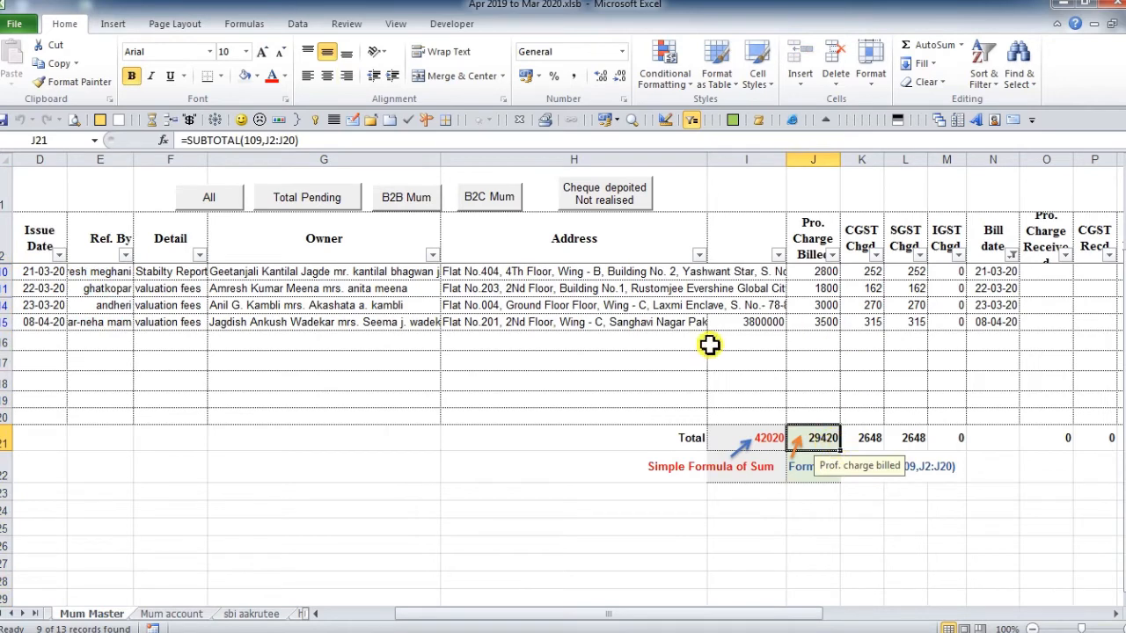
click(418, 201)
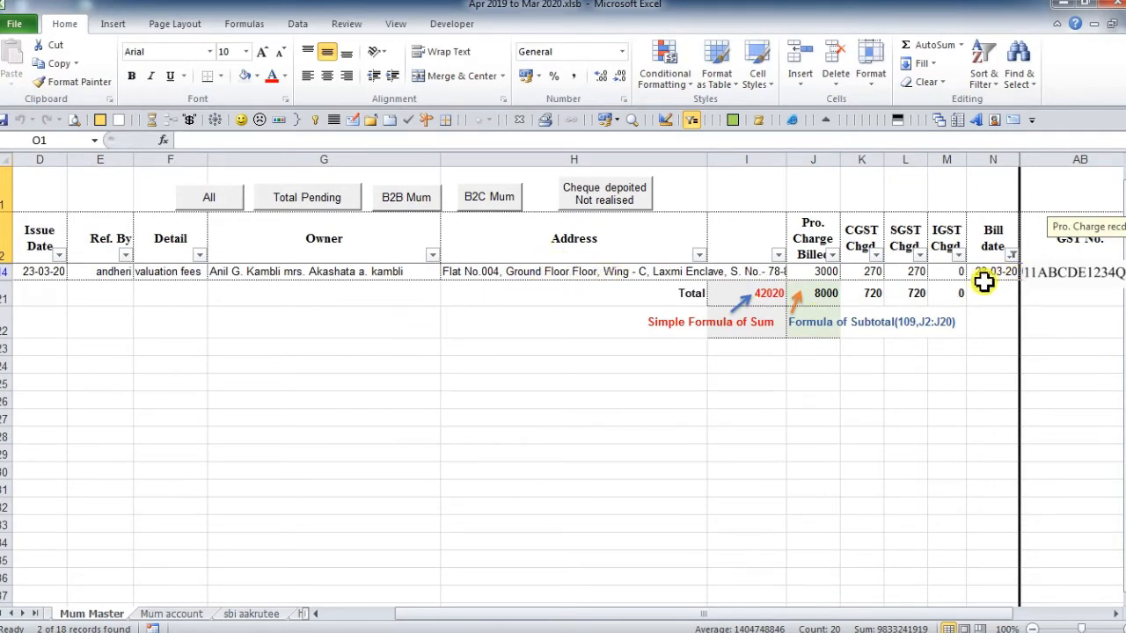
click(594, 274)
click(336, 279)
click(196, 278)
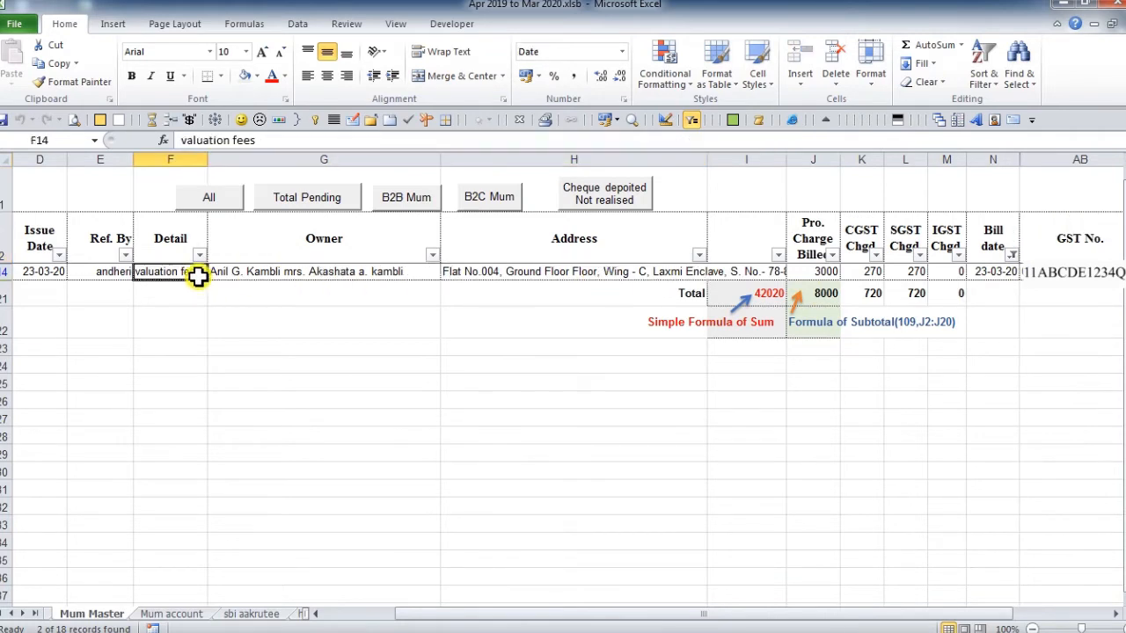
click(350, 279)
click(563, 273)
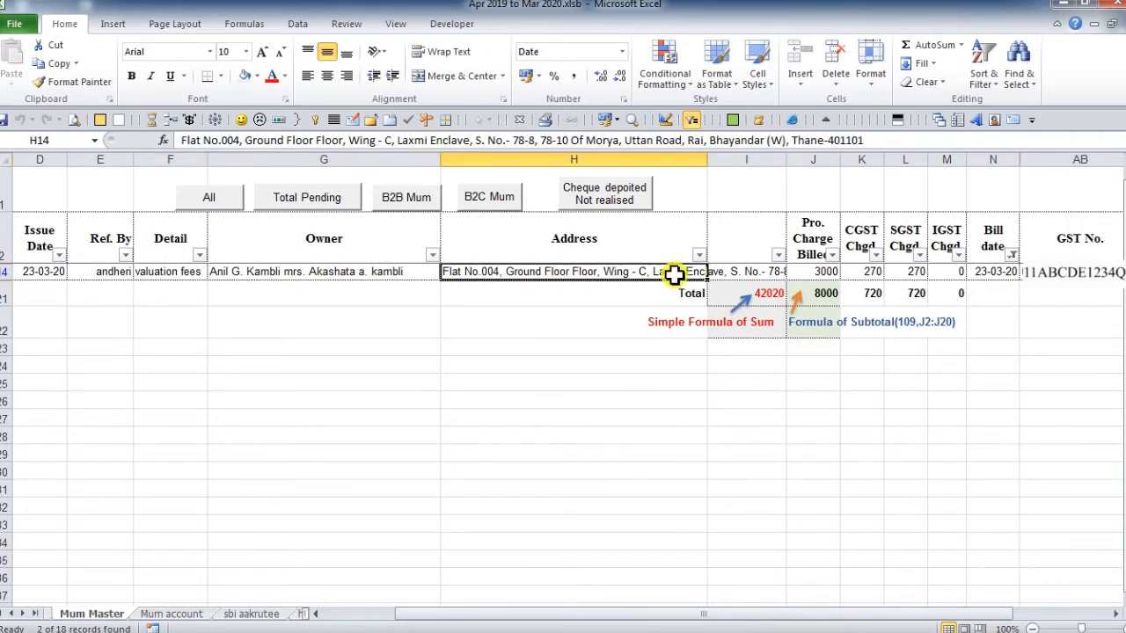
click(809, 274)
click(996, 276)
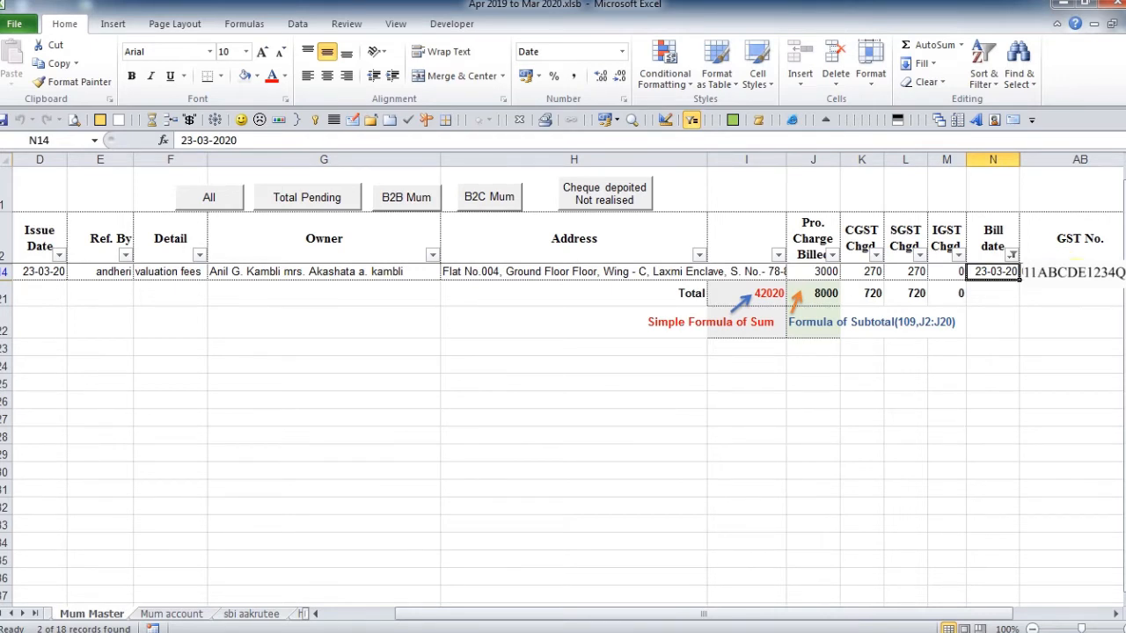
click(1023, 274)
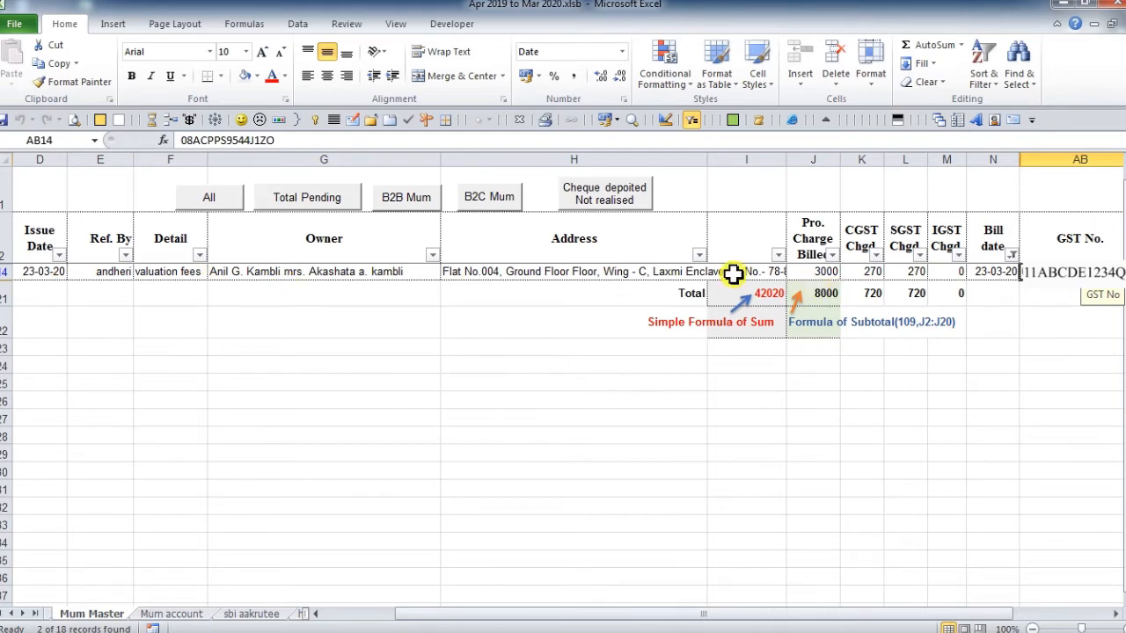
- Show all Mum Master rows, view the bills with the B2C Mum macro and switch back to the B2B Mum bills
click(219, 198)
click(475, 196)
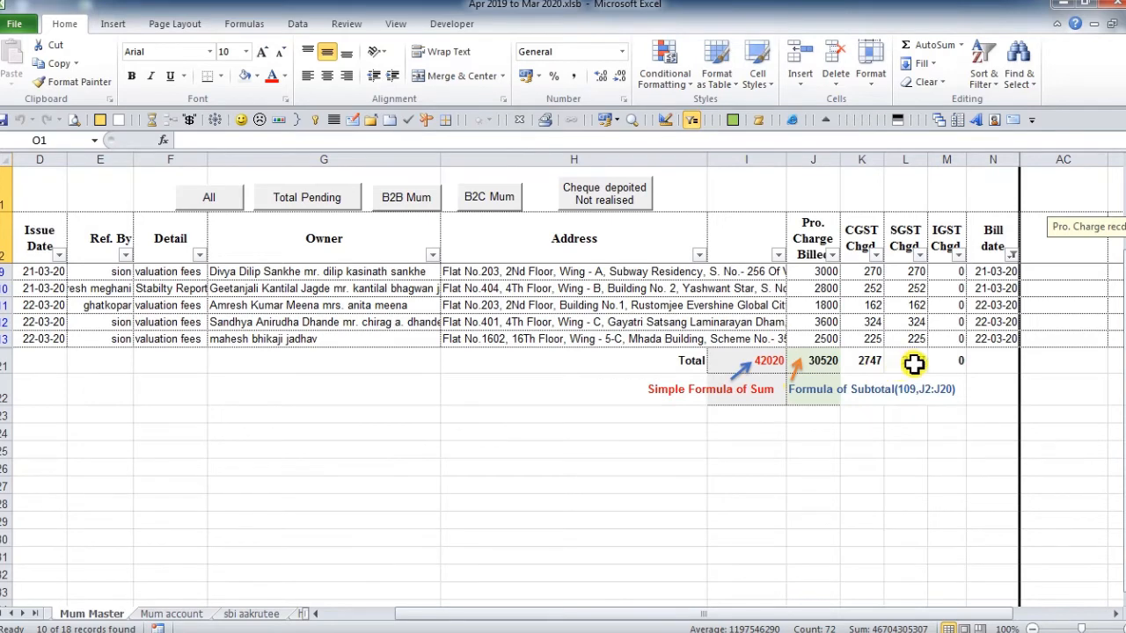
click(230, 197)
click(424, 197)
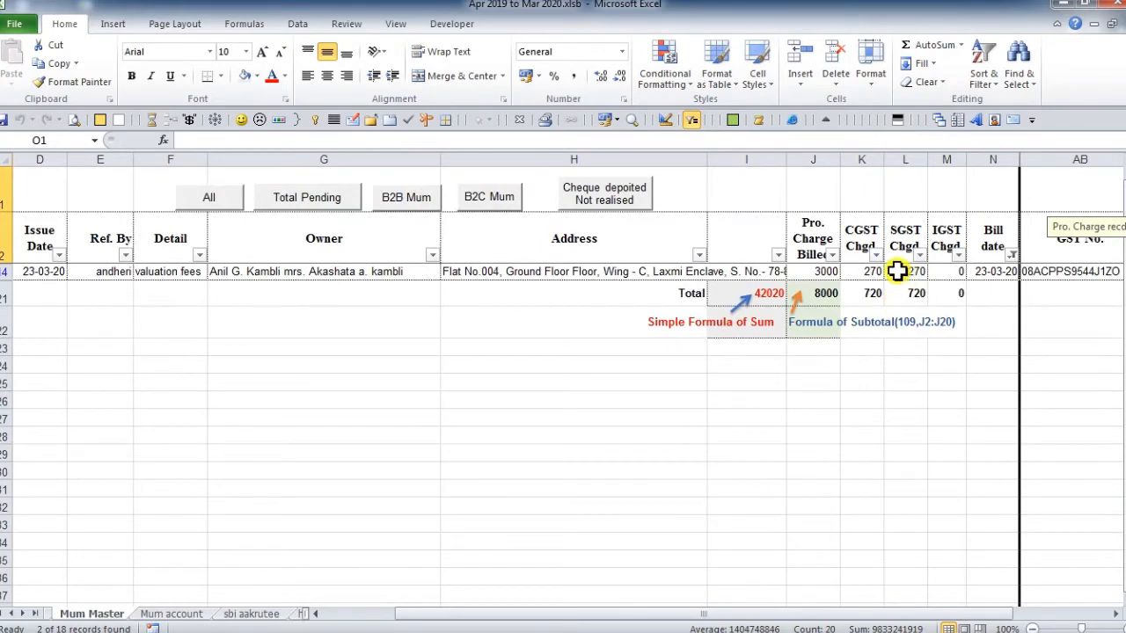
- Reset the Mum Master sheet to all rows, filter it with the B2C Mum macro and review the bill dates and billed charges
click(233, 204)
click(489, 197)
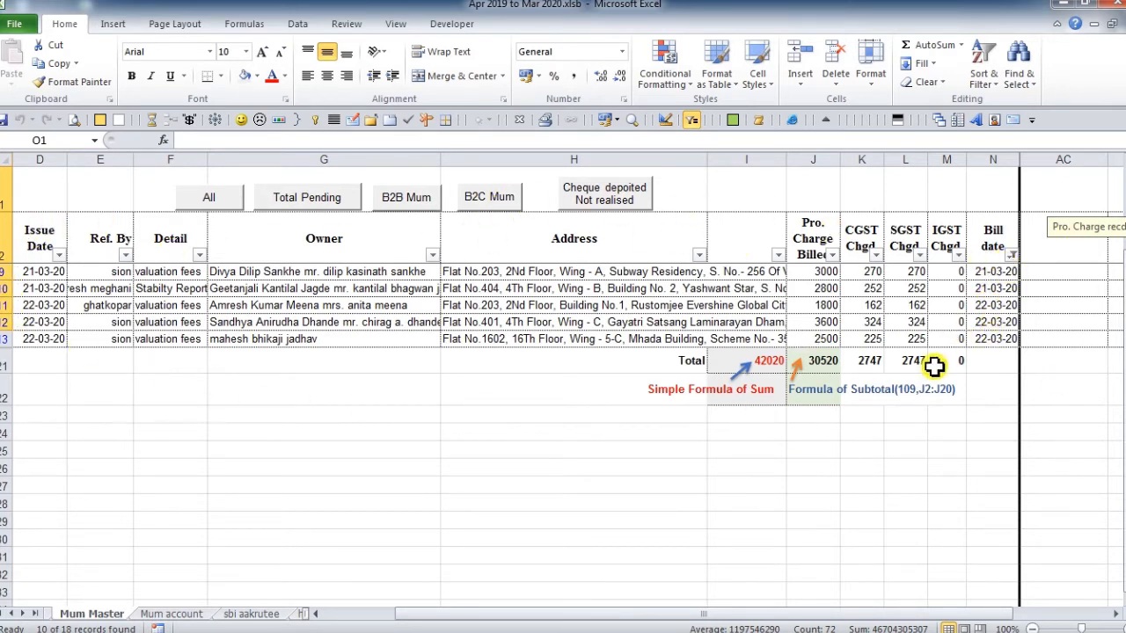
drag(995, 275, 1020, 339)
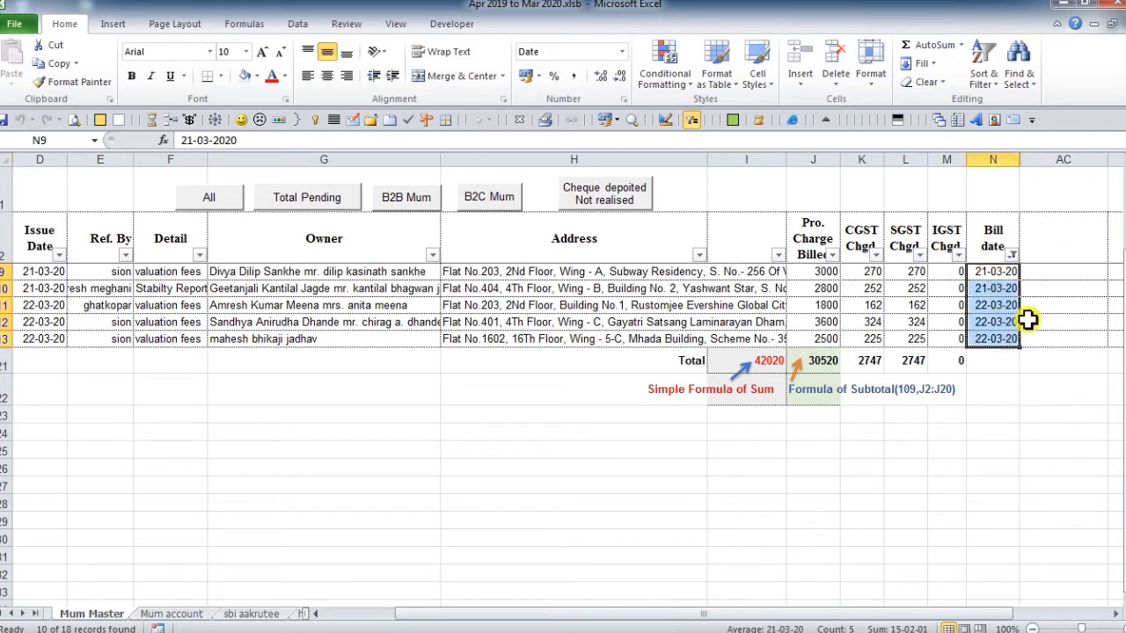
drag(813, 279, 813, 398)
drag(751, 274, 775, 381)
click(825, 287)
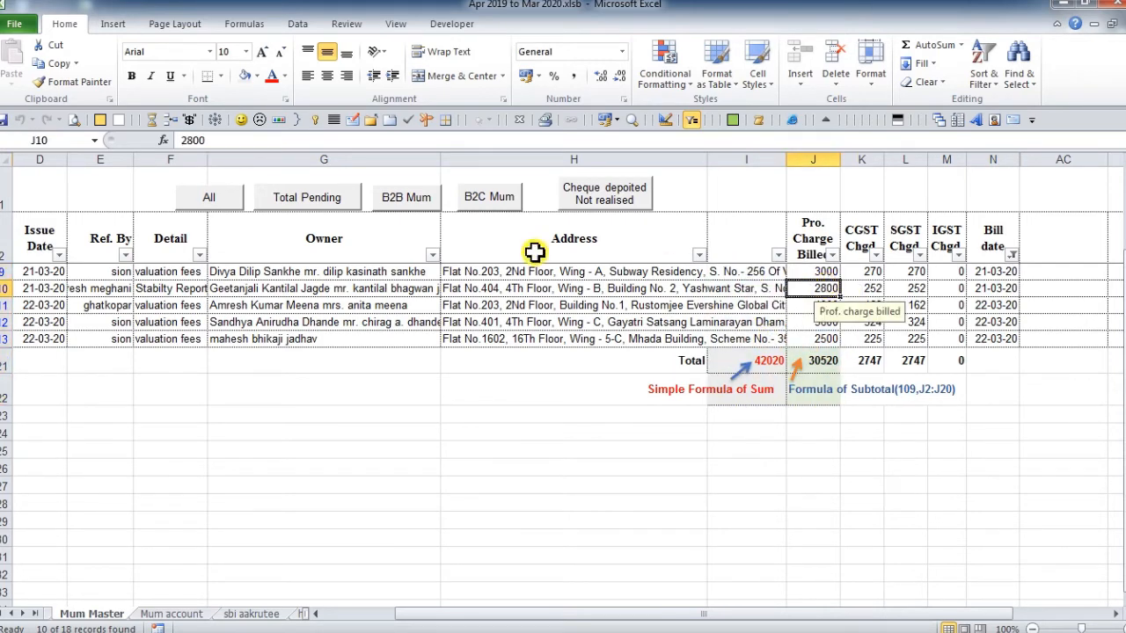
- Show every row with the All macro and inspect the SUBTOTAL formula in cell J21
click(213, 203)
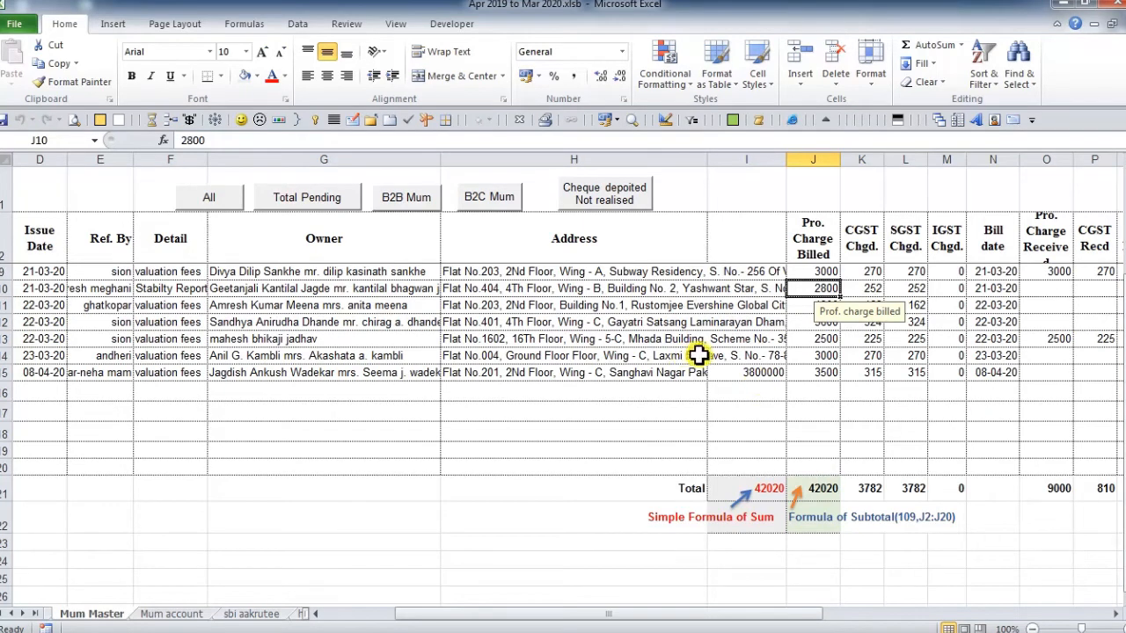
scroll(699, 353, down, 2)
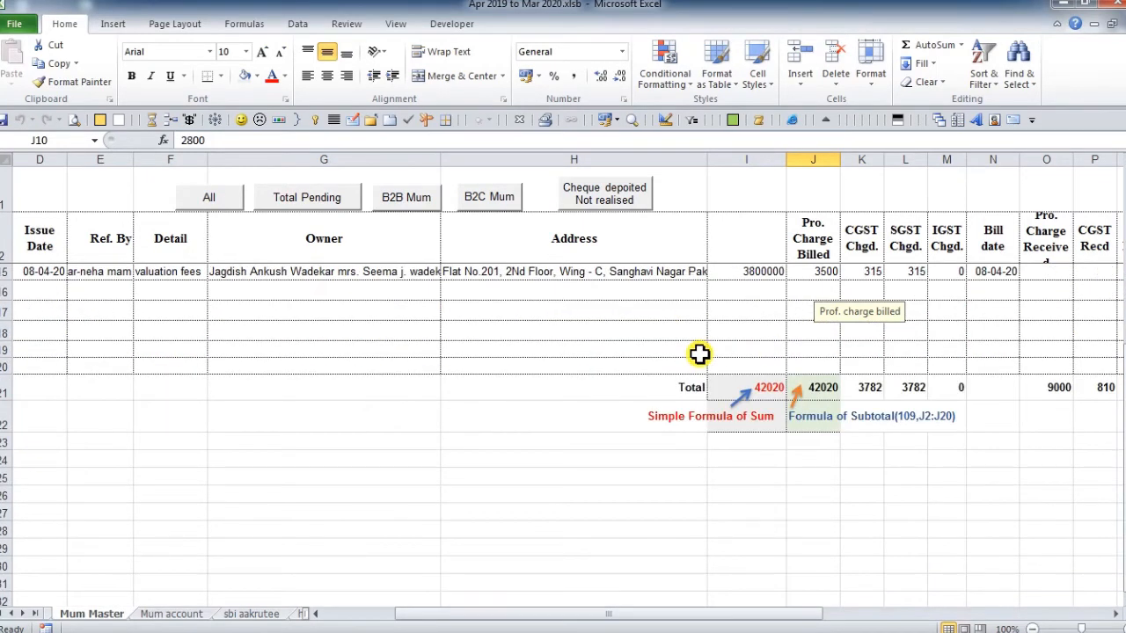
scroll(700, 353, down, 1)
click(834, 334)
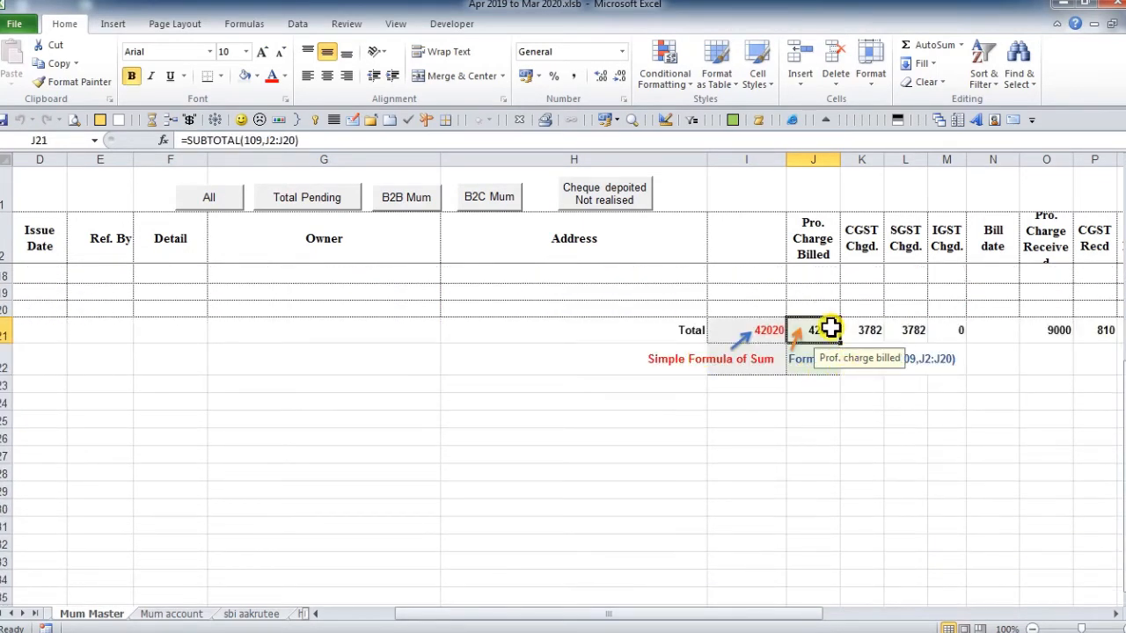
scroll(729, 337, up, 2)
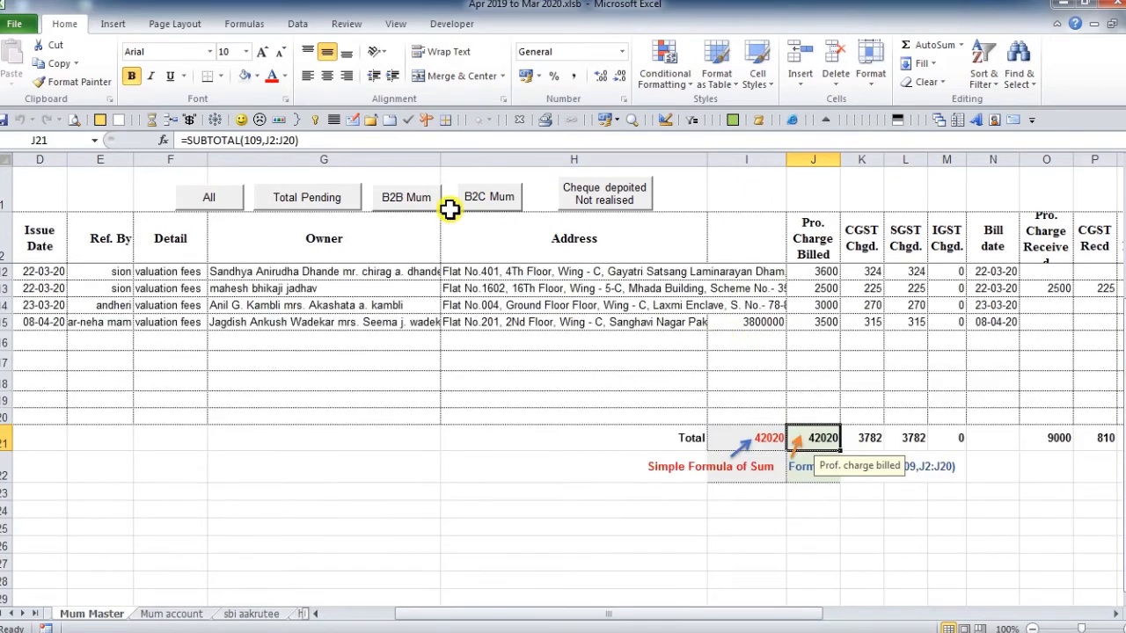
- Filter the rows with the B2C Mum macro and compare the filtered billed charges J4:J13 with the total in J21
click(387, 209)
scroll(821, 417, up, 3)
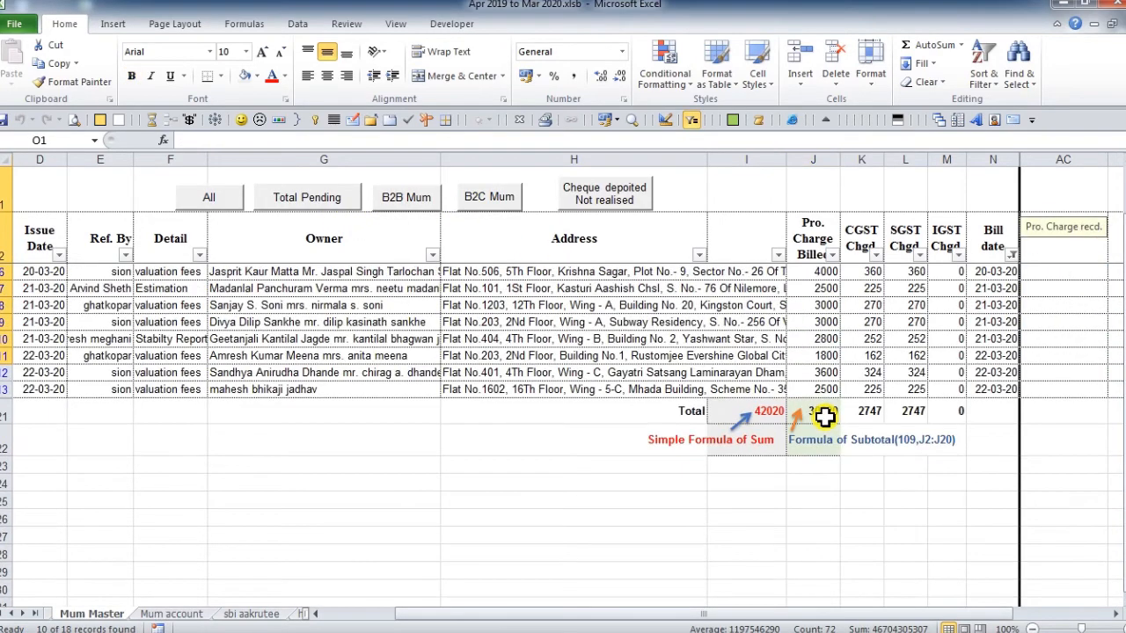
click(828, 449)
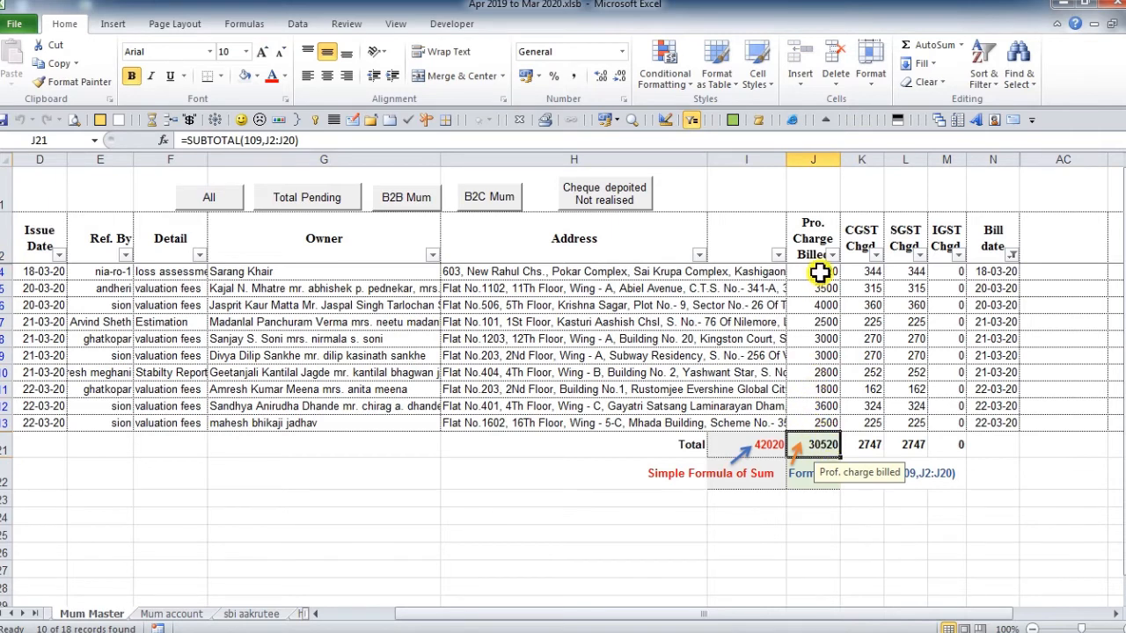
drag(817, 271, 815, 422)
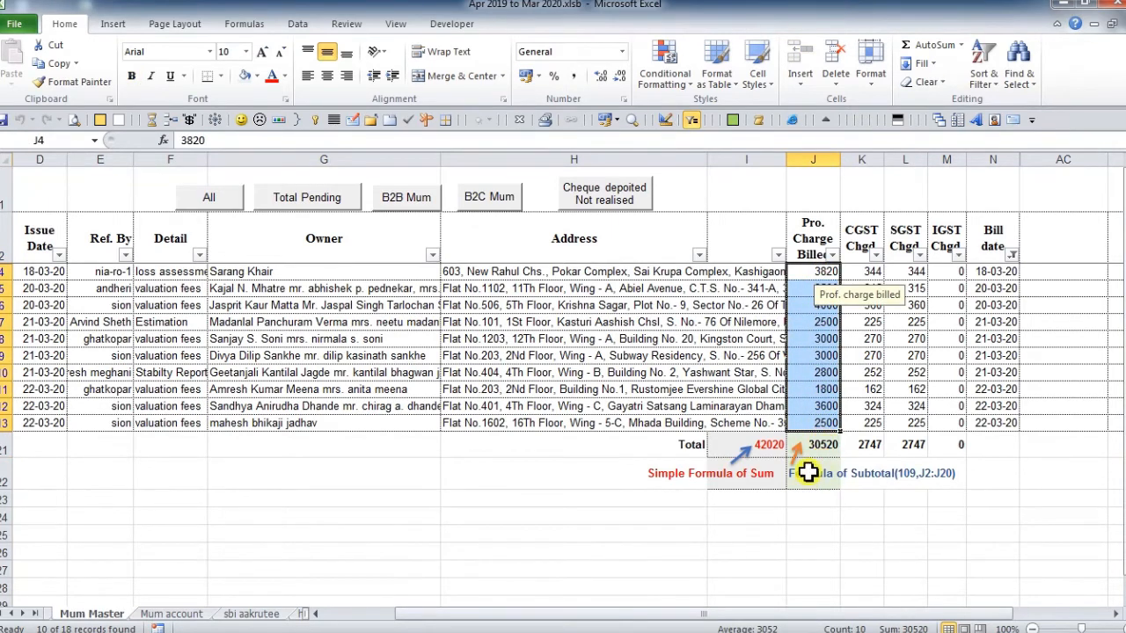
click(796, 444)
- Compare the SUM formula in cell I21 with the SUBTOTAL formula in cell J21, leaving both as they are
click(759, 442)
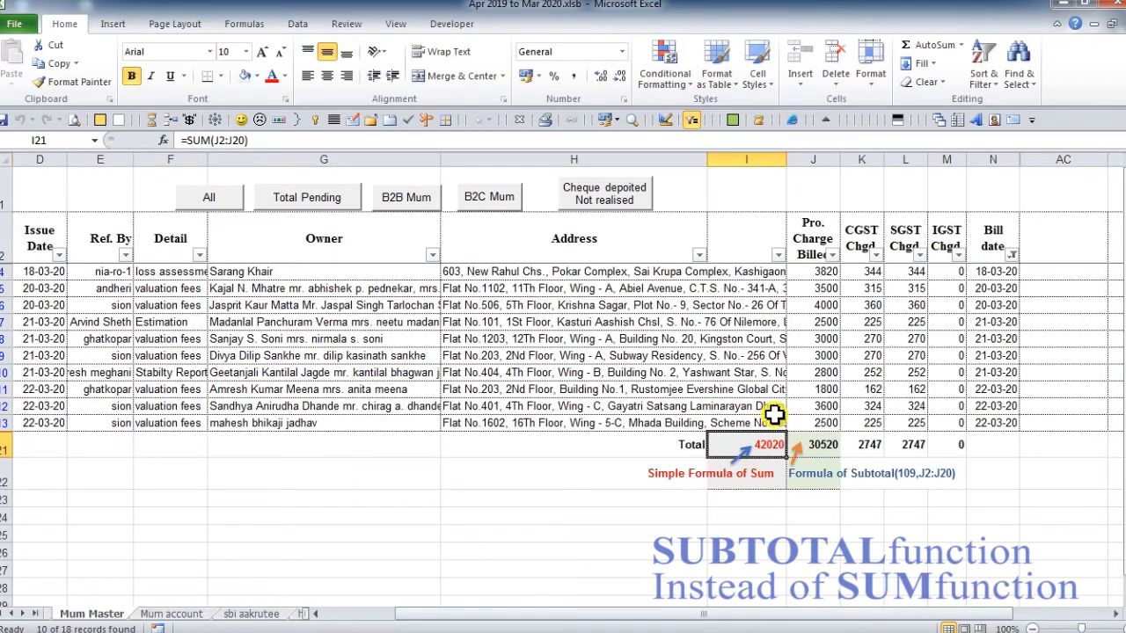
double_click(774, 443)
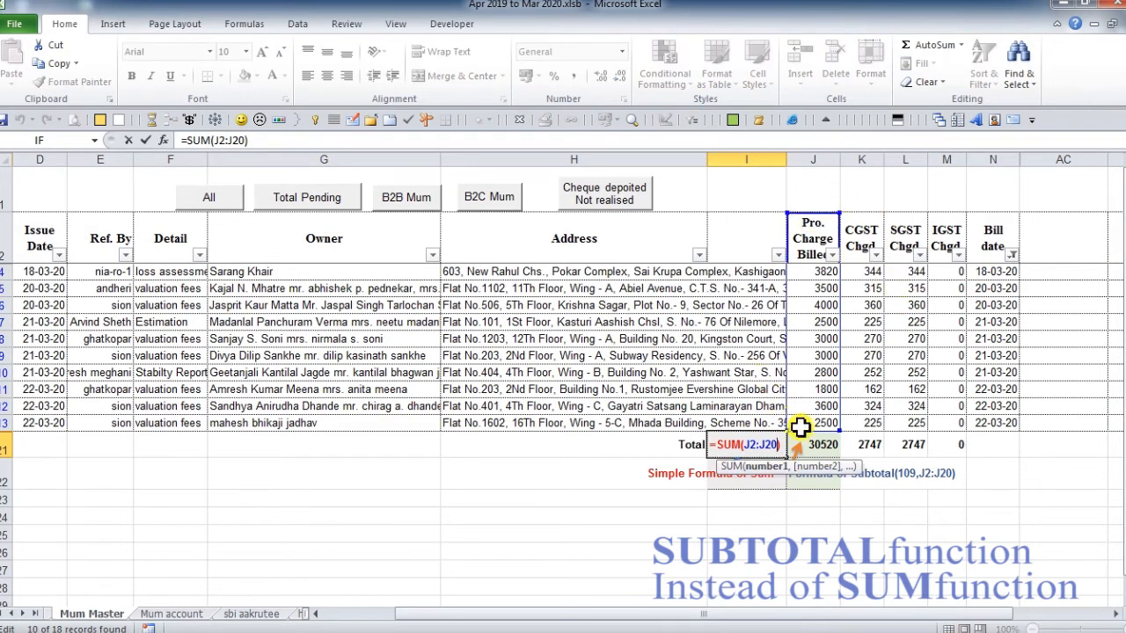
key(Escape)
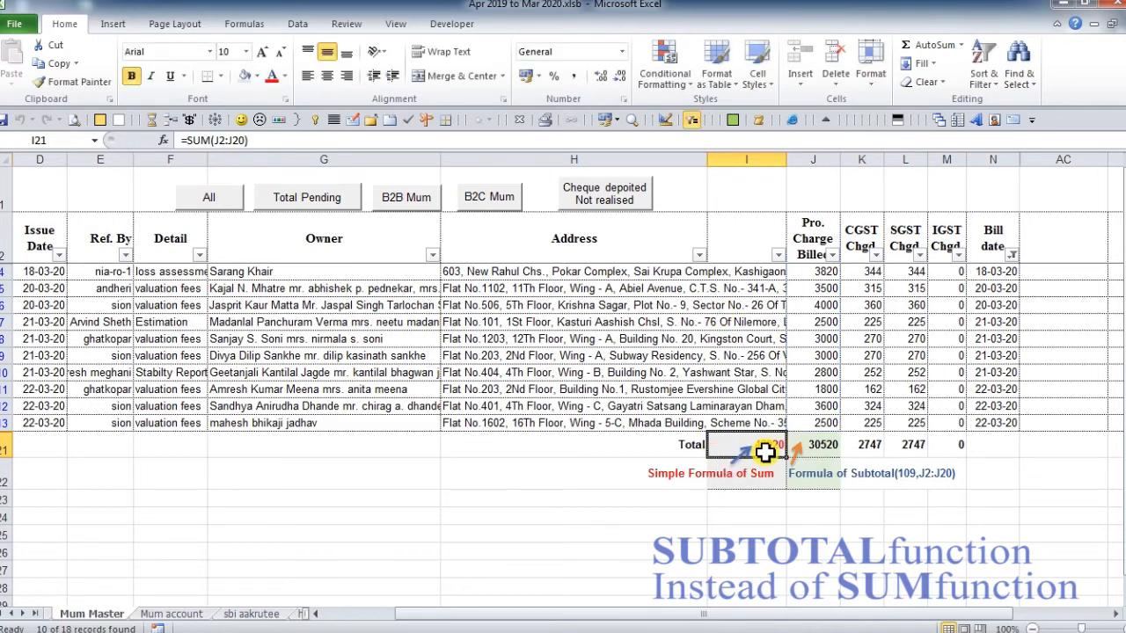
double_click(762, 450)
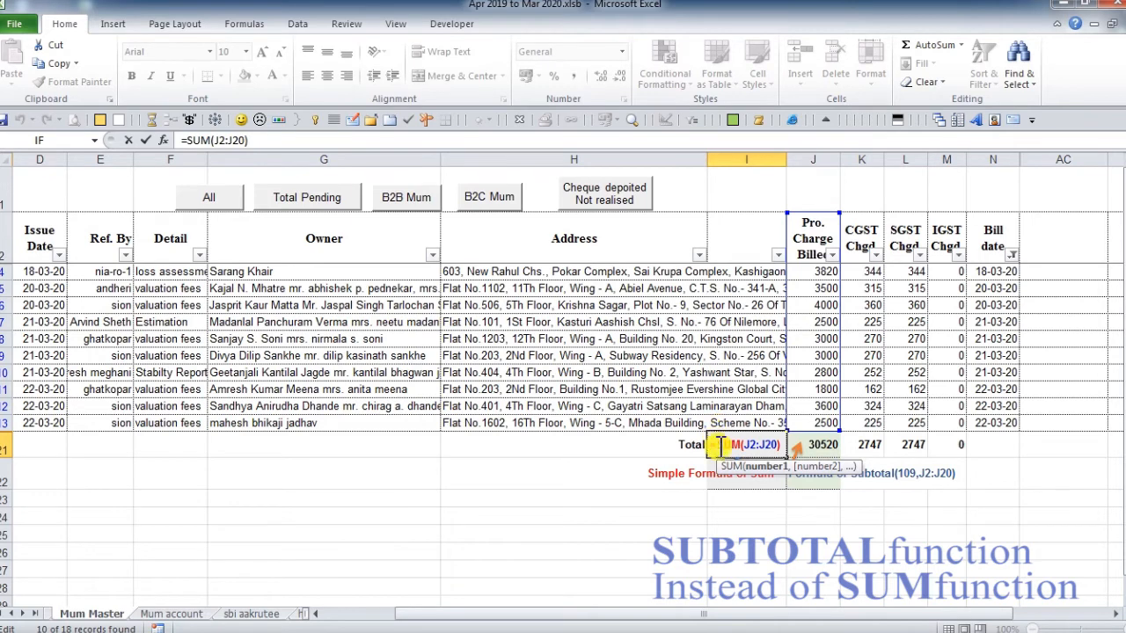
click(815, 446)
double_click(813, 445)
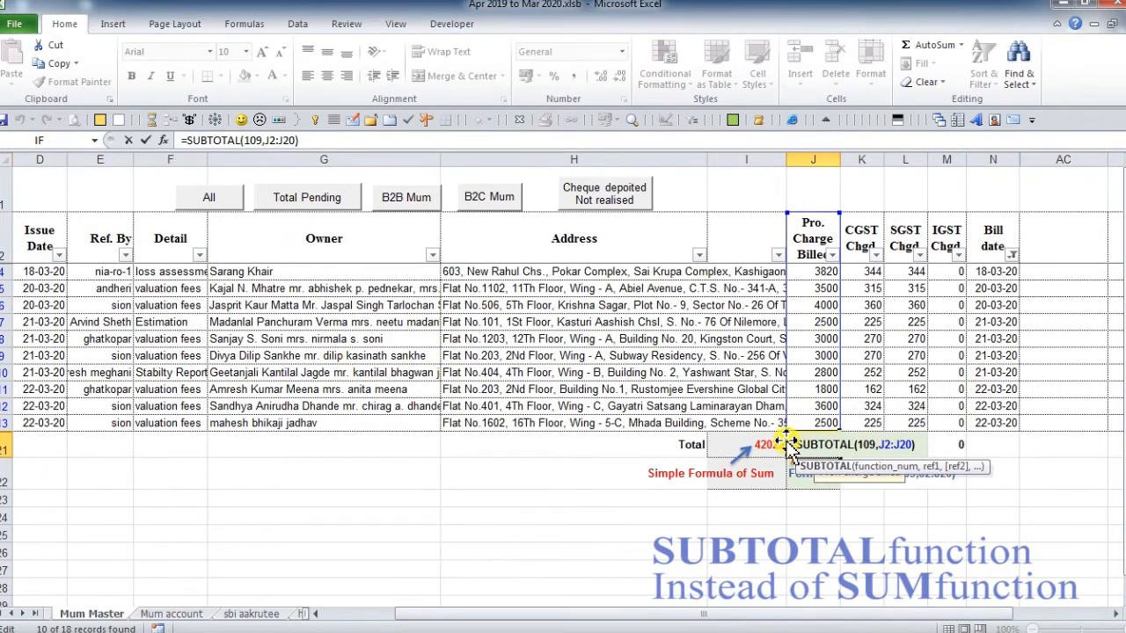
key(ctrl+Return)
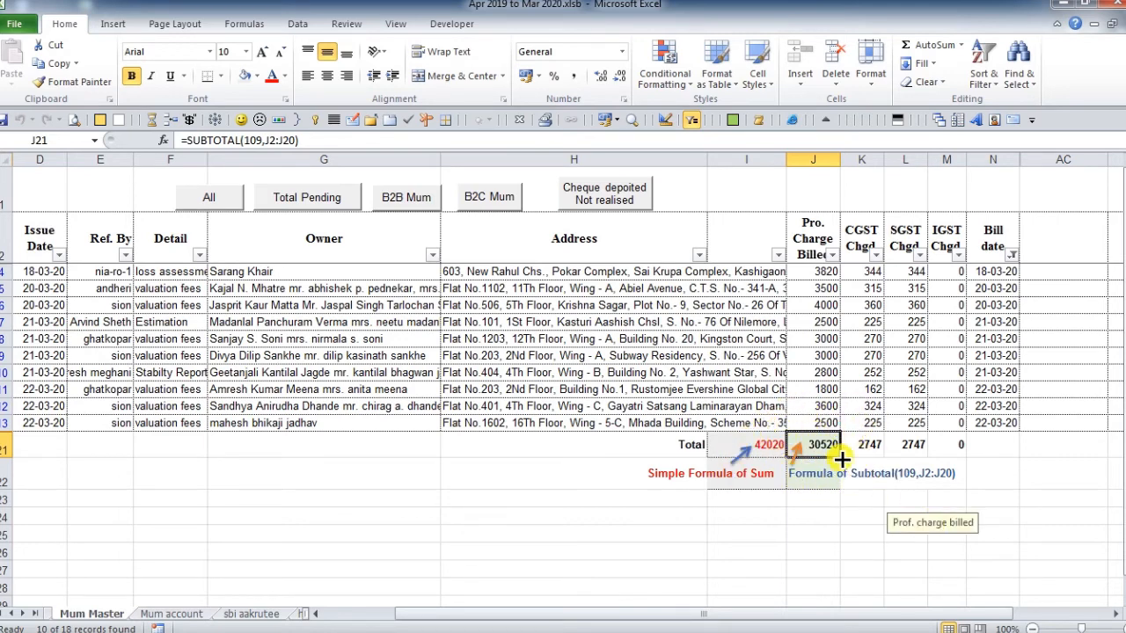
- Show all rows with the All macro and compare the SUM total in I21 with the SUBTOTAL total in J21
click(211, 202)
scroll(876, 482, down, 2)
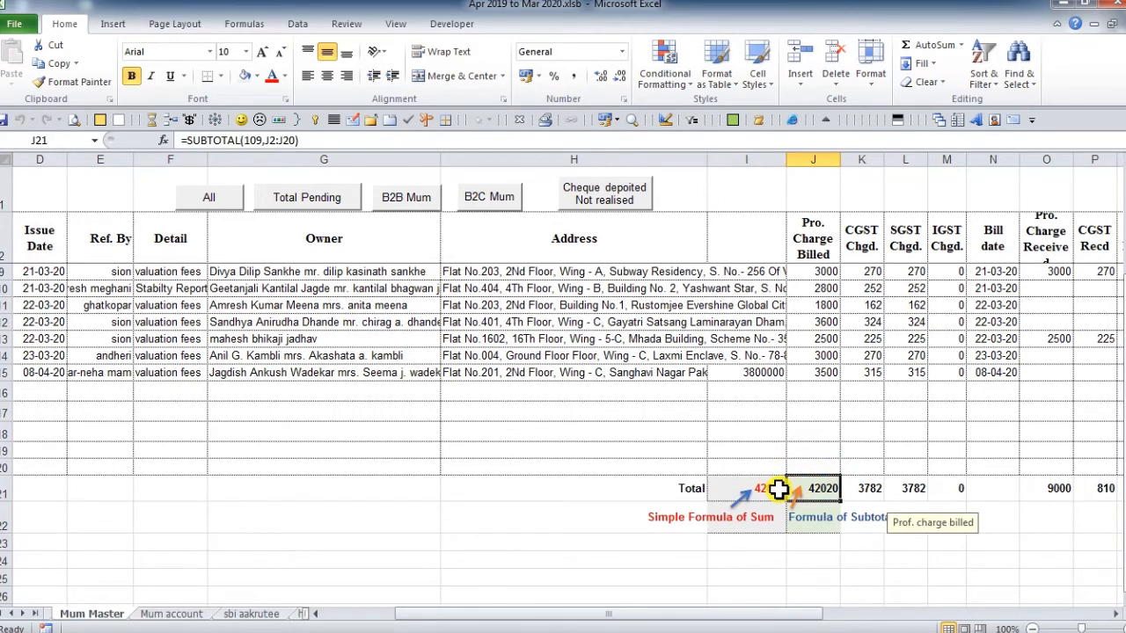
click(779, 490)
click(822, 485)
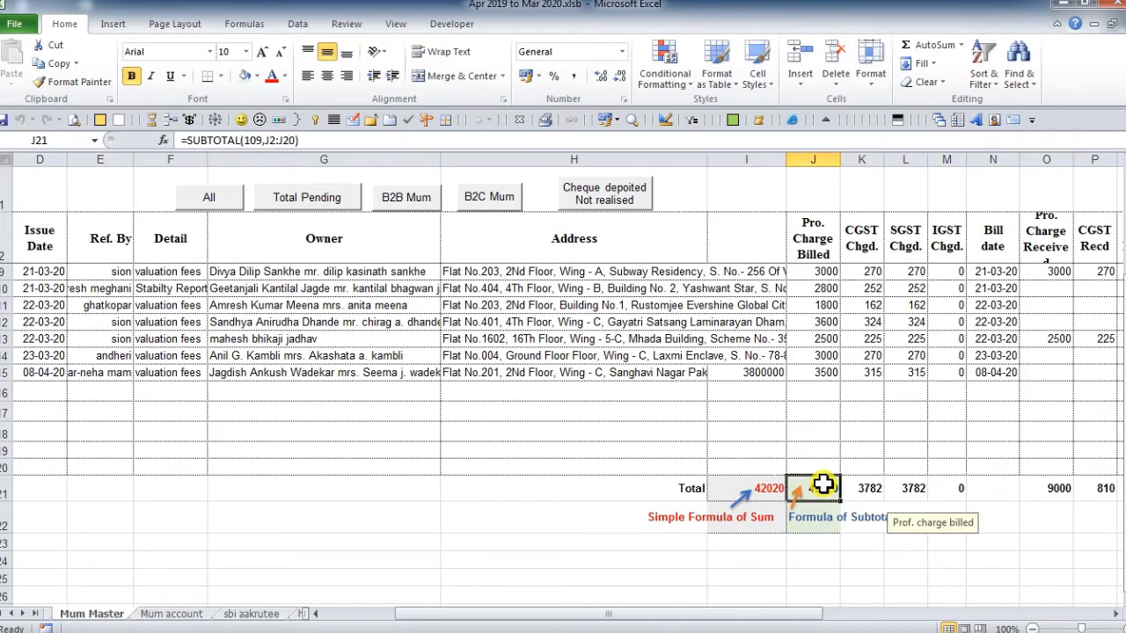
click(770, 486)
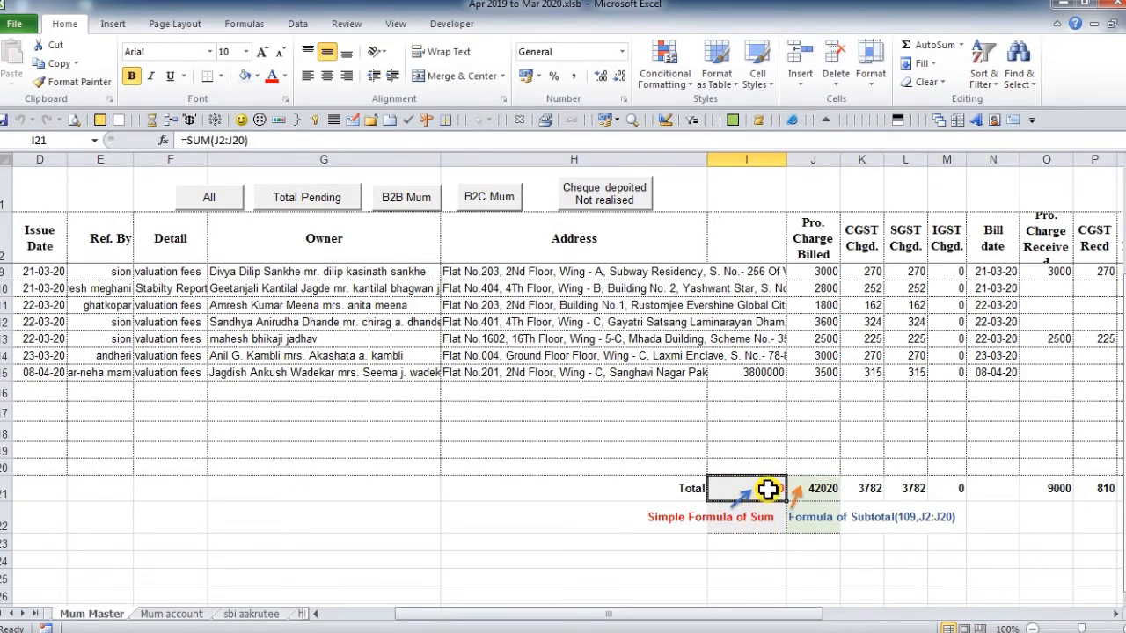
double_click(768, 489)
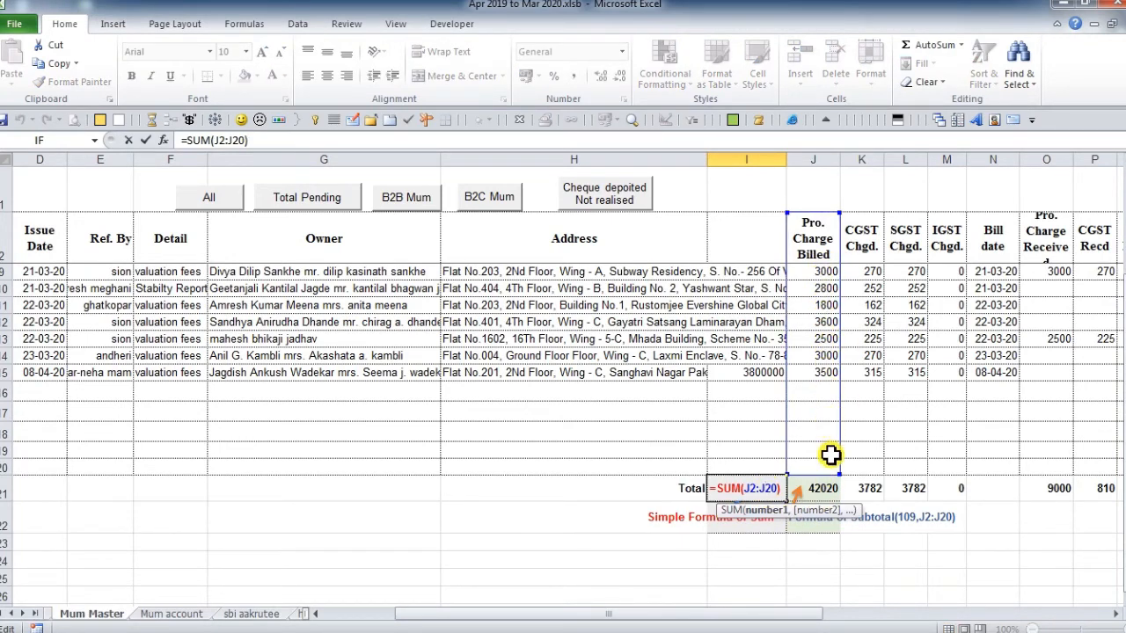
key(Escape)
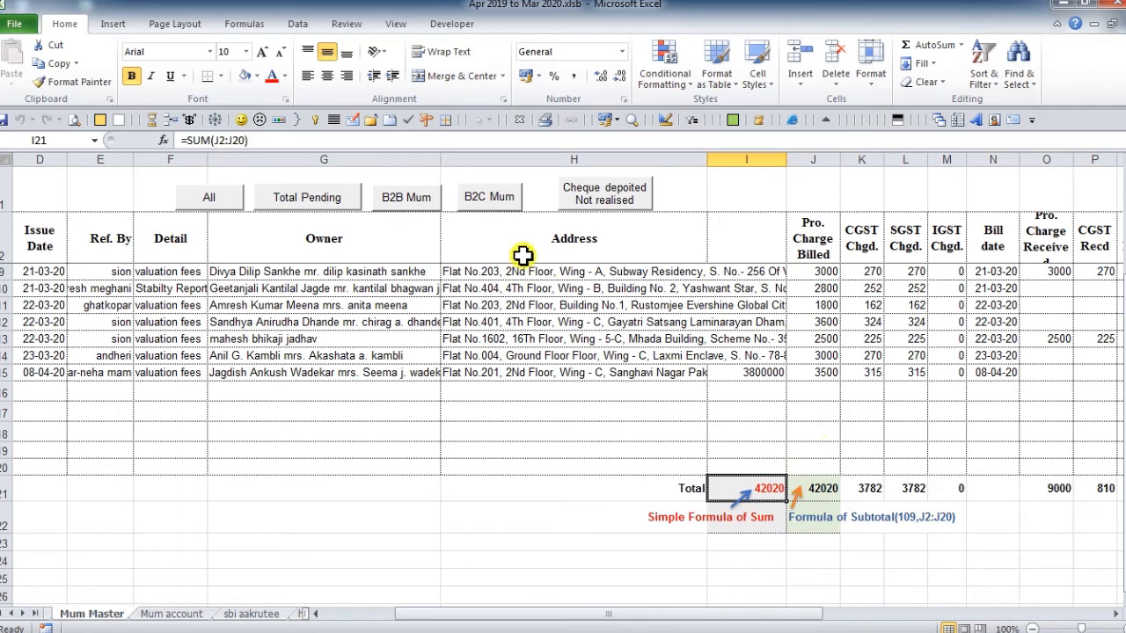
- Filter the sheet again with the B2C Mum macro and inspect the ranges used by the I21 and J21 total formulas
click(492, 195)
double_click(780, 360)
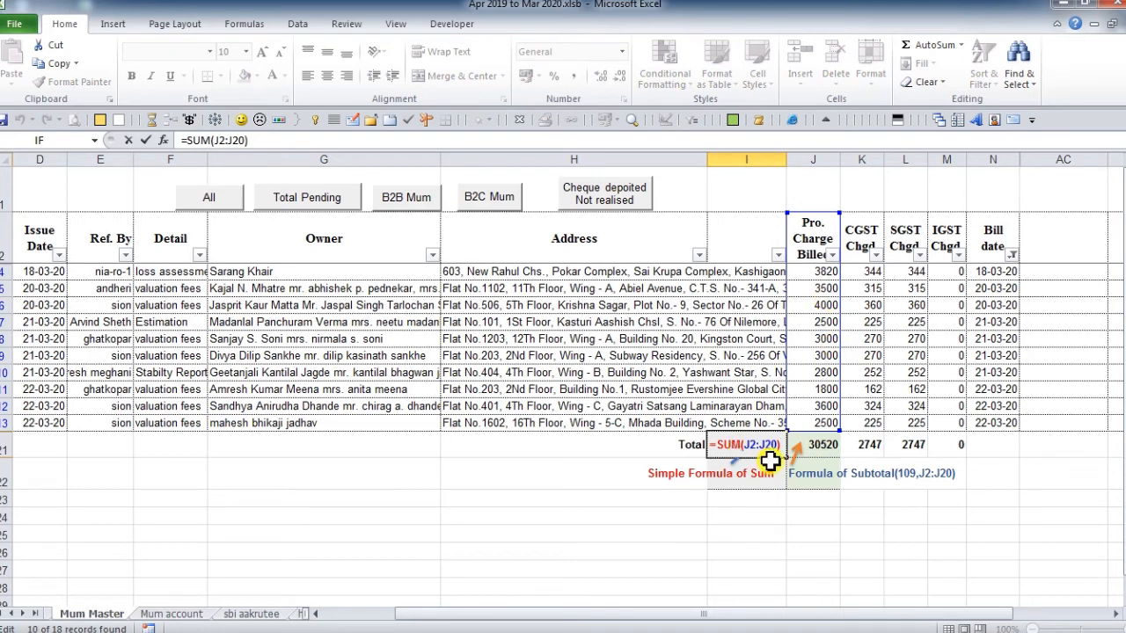
key(Tab)
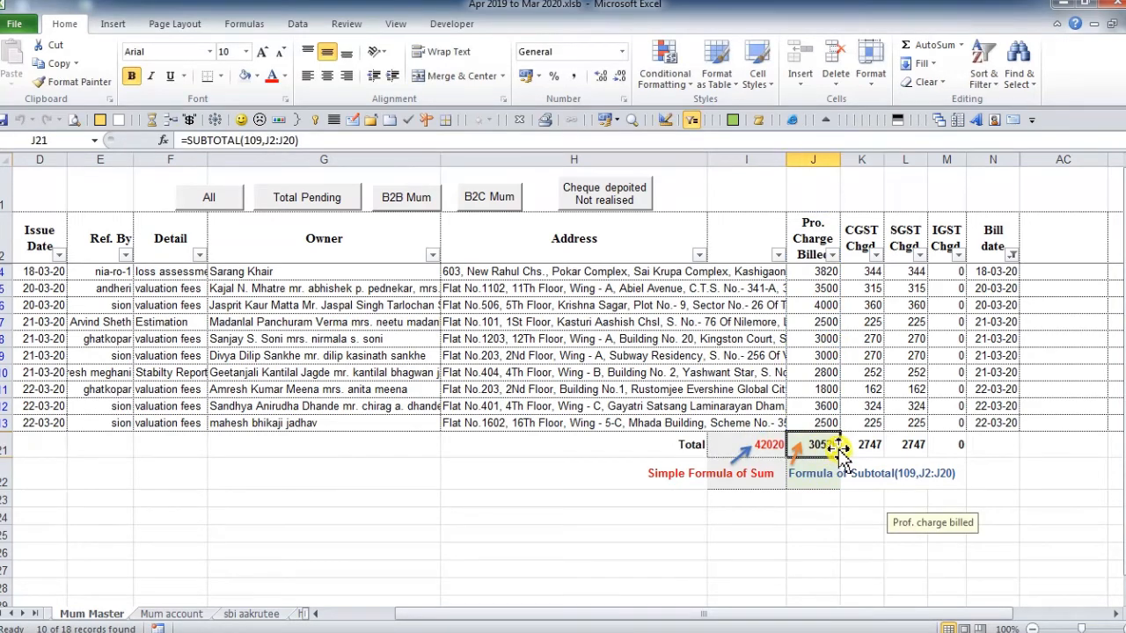
double_click(832, 446)
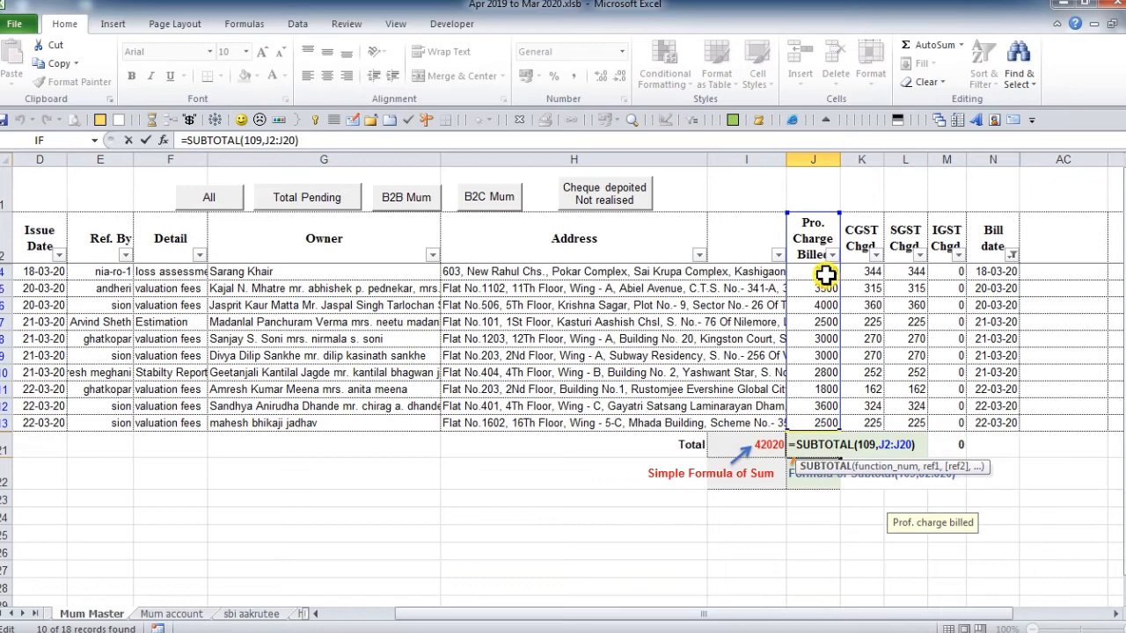
key(Escape)
- Highlight the filtered billed charges J4:J13 and check them against the SUBTOTAL total in J21
drag(826, 277, 813, 423)
drag(820, 272, 823, 424)
click(816, 443)
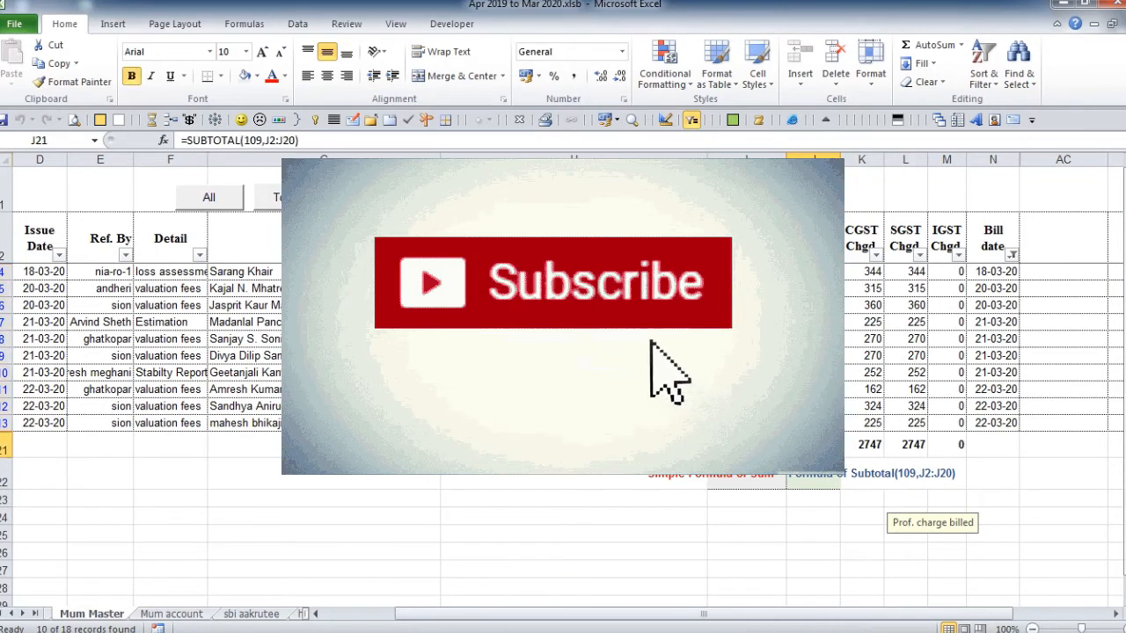